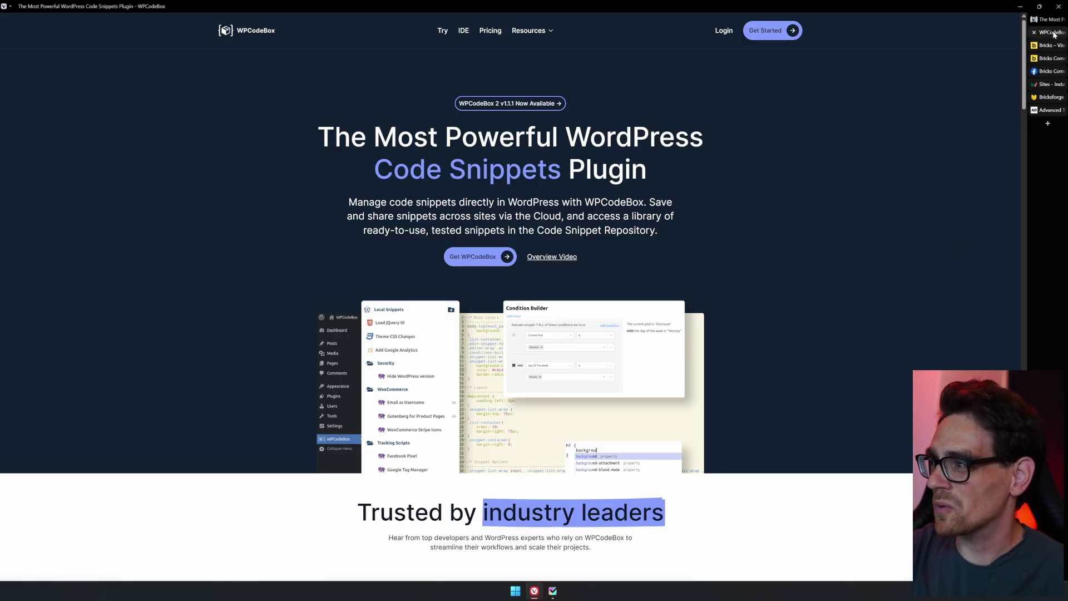
Step: Zoom in and preview the 'Disable Gutenberg and use the Classic Editor' snippet code, then go to Bricks
{"action": "mouse_move", "coordinate": [1054, 34]}
{"action": "scroll", "coordinate": [752, 323], "scroll_direction": "down", "scroll_amount": 3}
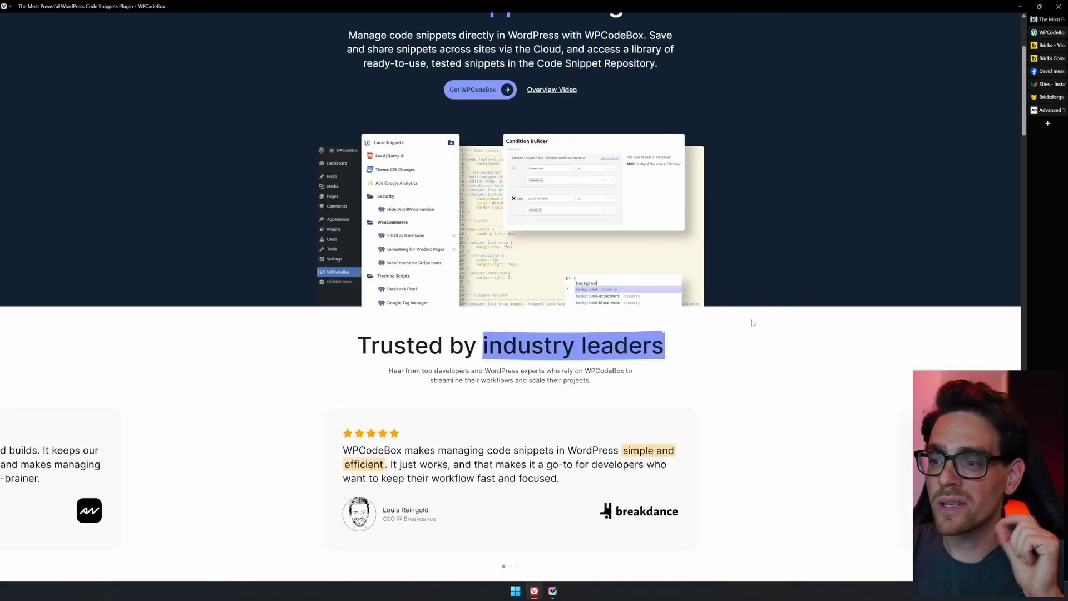
{"action": "scroll", "coordinate": [751, 325], "scroll_direction": "down", "scroll_amount": 4}
{"action": "scroll", "coordinate": [751, 325], "scroll_direction": "down", "scroll_amount": 6}
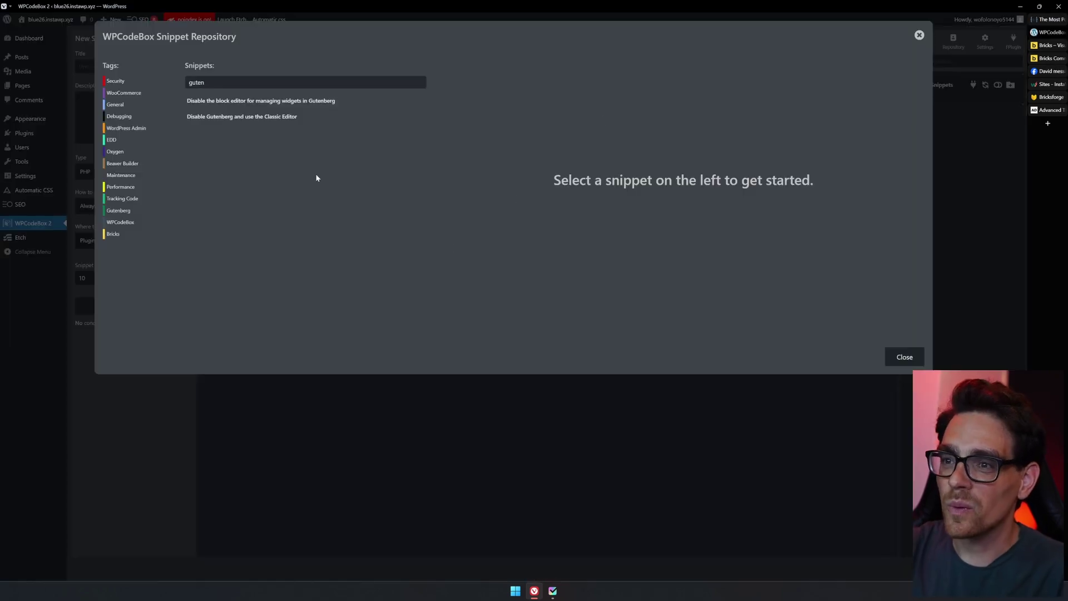
{"action": "key", "text": "ctrl+plus"}
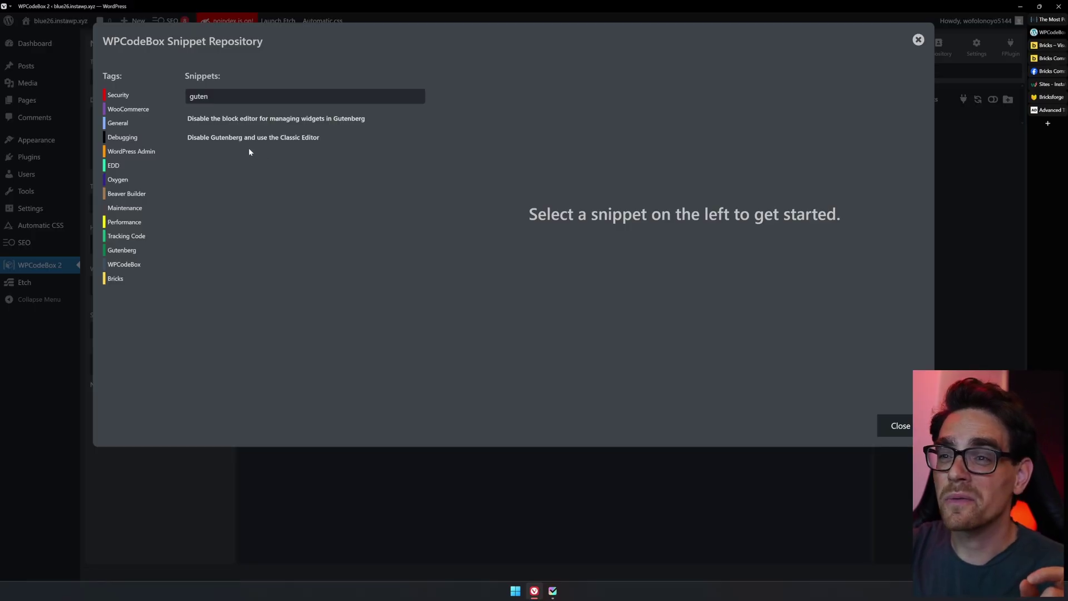
{"action": "left_click", "coordinate": [286, 142]}
{"action": "left_click_drag", "start_coordinate": [851, 269], "coordinate": [326, 6]}
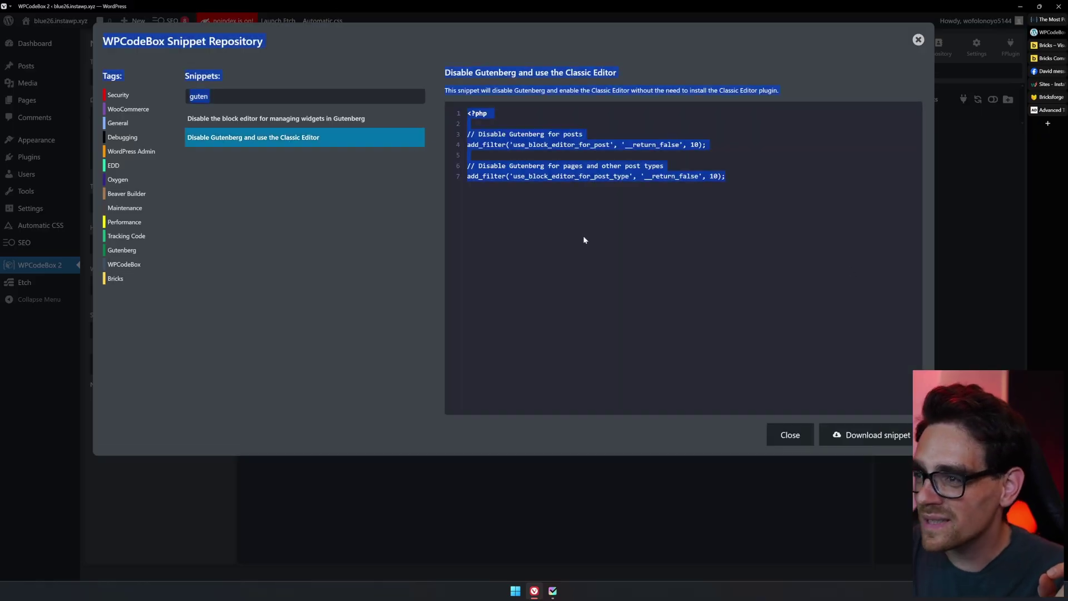
{"action": "left_click", "coordinate": [807, 274]}
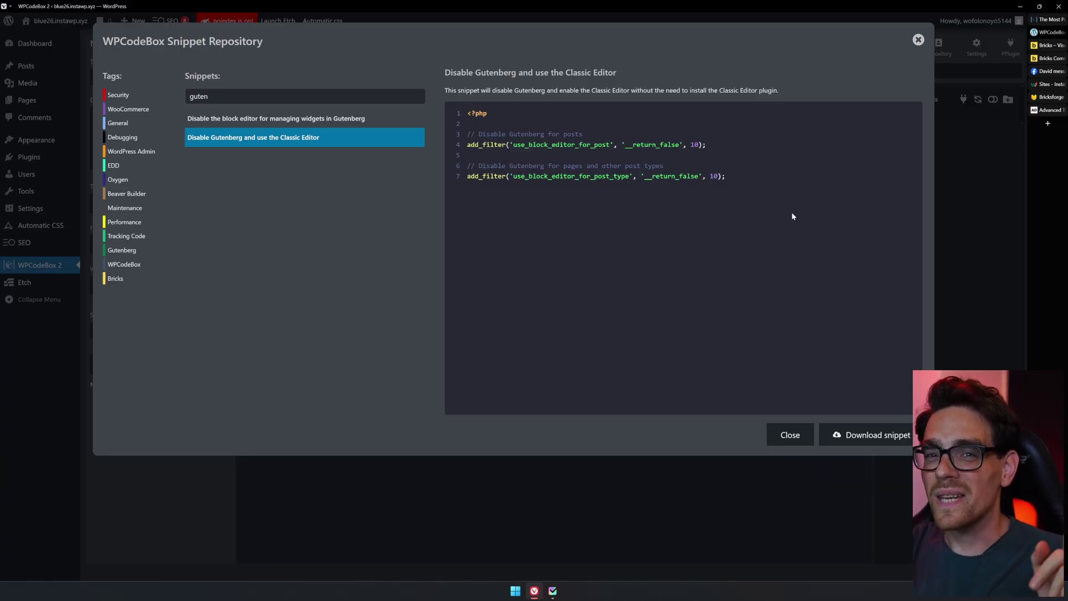
{"action": "key", "text": "ctrl+Tab"}
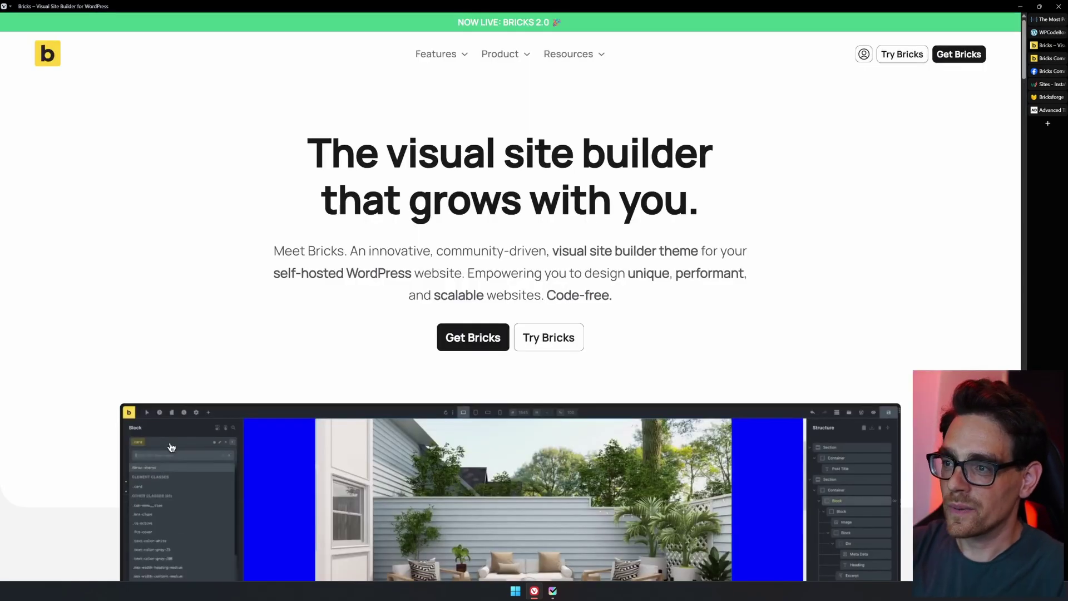
Step: Browse to the pricing plans and highlight the Starter plan's yearly price
{"action": "scroll", "coordinate": [870, 91], "scroll_direction": "down", "scroll_amount": 5}
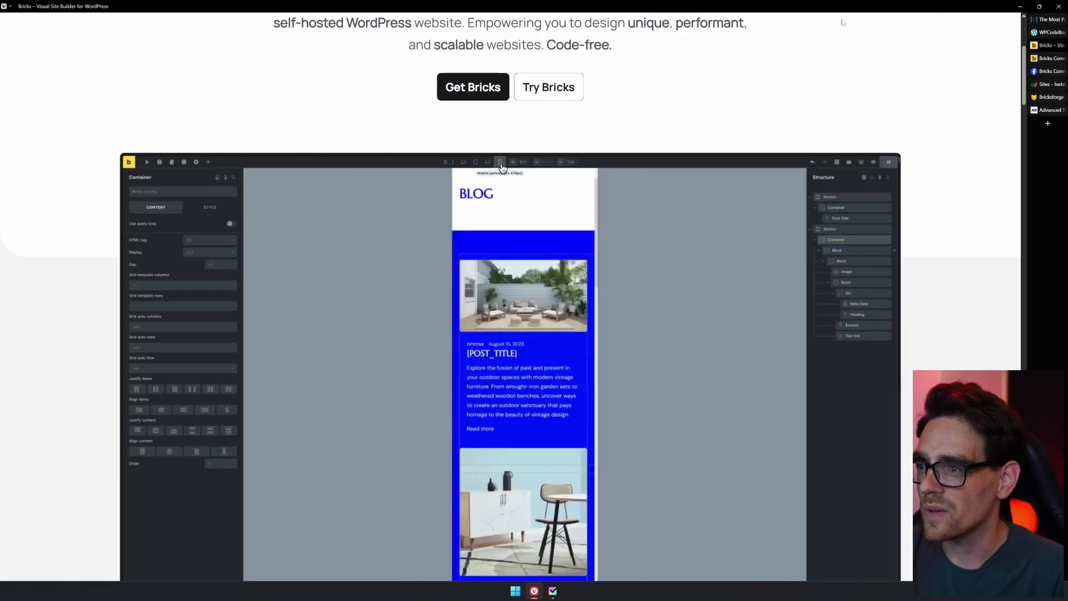
{"action": "scroll", "coordinate": [619, 323], "scroll_direction": "up", "scroll_amount": 1}
{"action": "scroll", "coordinate": [619, 320], "scroll_direction": "up", "scroll_amount": 4}
{"action": "mouse_move", "coordinate": [453, 54]}
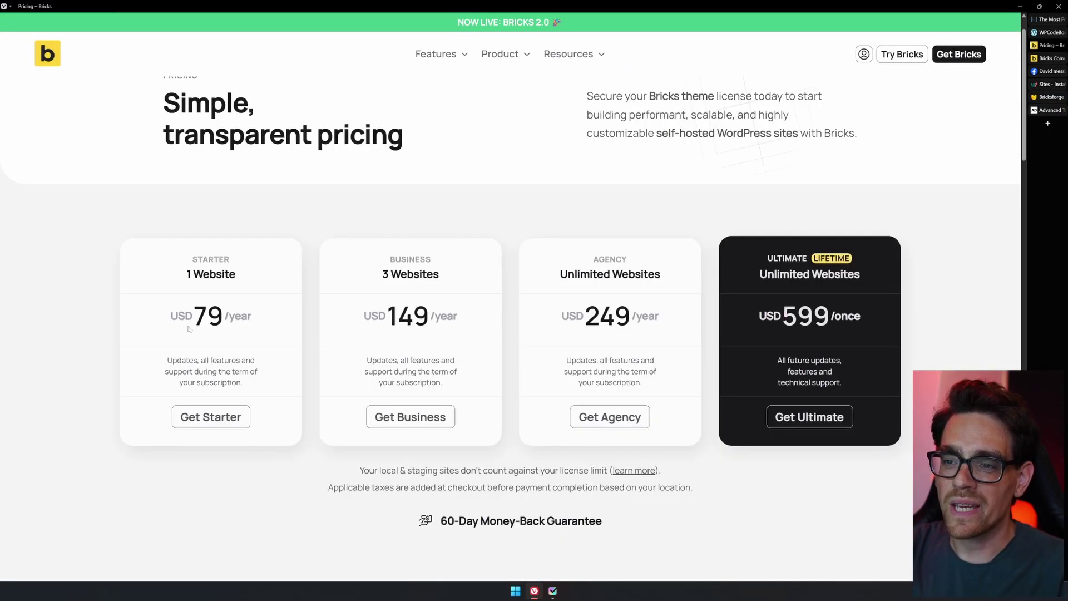
{"action": "left_click_drag", "start_coordinate": [192, 328], "coordinate": [251, 320]}
{"action": "left_click", "coordinate": [177, 291]}
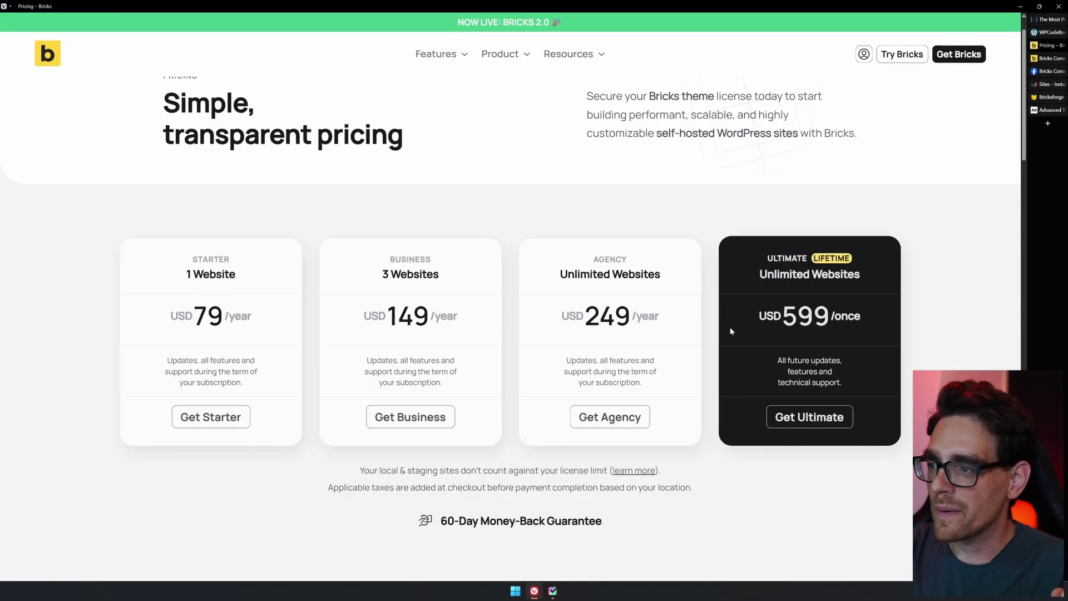
Step: Highlight the Ultimate plan's 599 lifetime price
{"action": "left_click_drag", "start_coordinate": [751, 316], "coordinate": [876, 315]}
{"action": "left_click", "coordinate": [874, 287]}
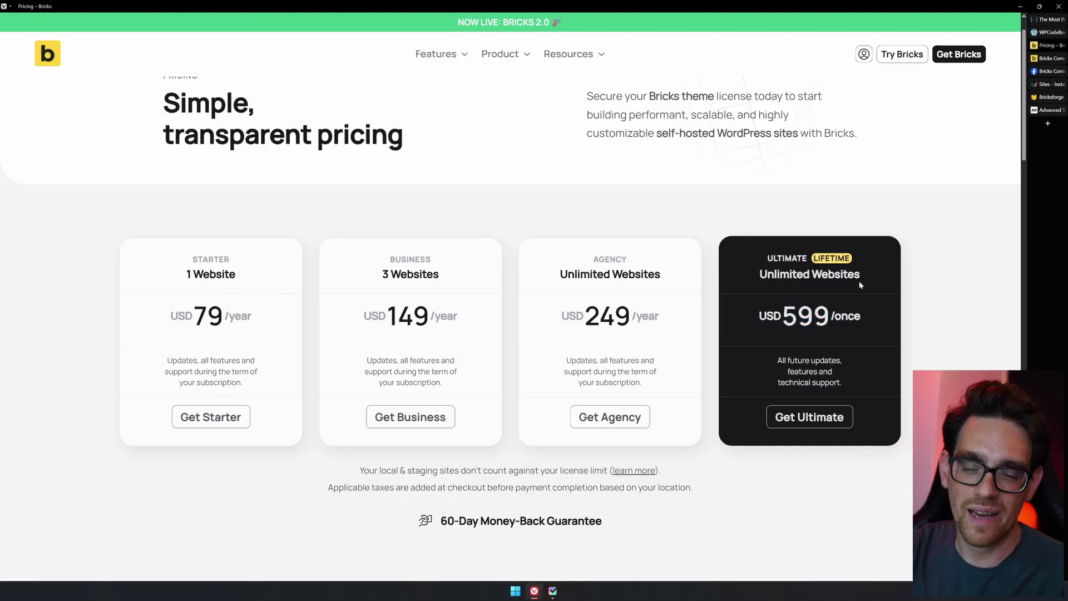
{"action": "scroll", "coordinate": [893, 161], "scroll_direction": "up", "scroll_amount": 1}
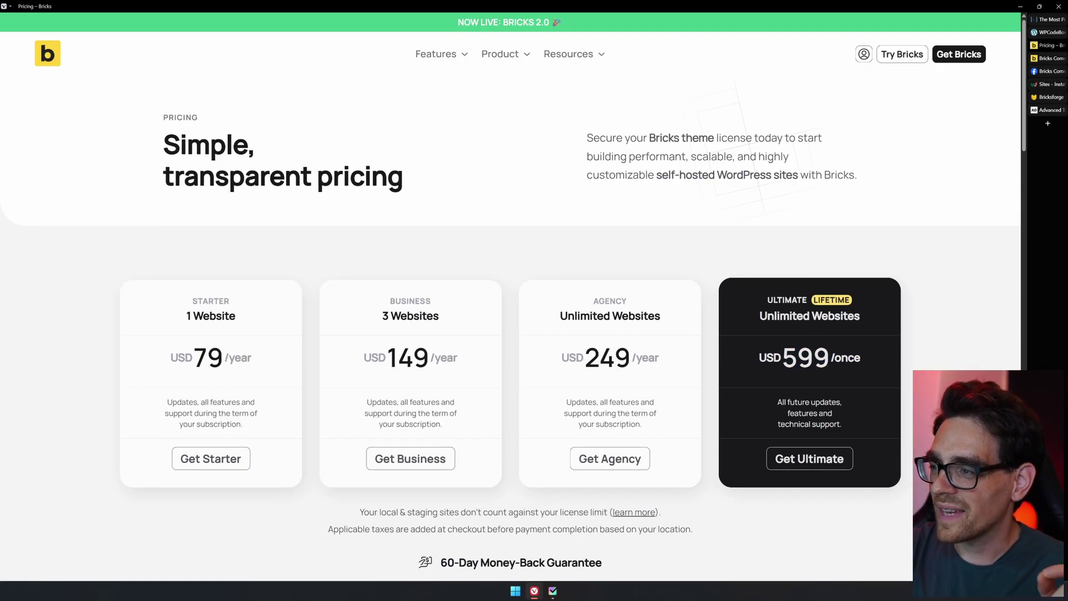
{"action": "left_click_drag", "start_coordinate": [782, 358], "coordinate": [830, 357]}
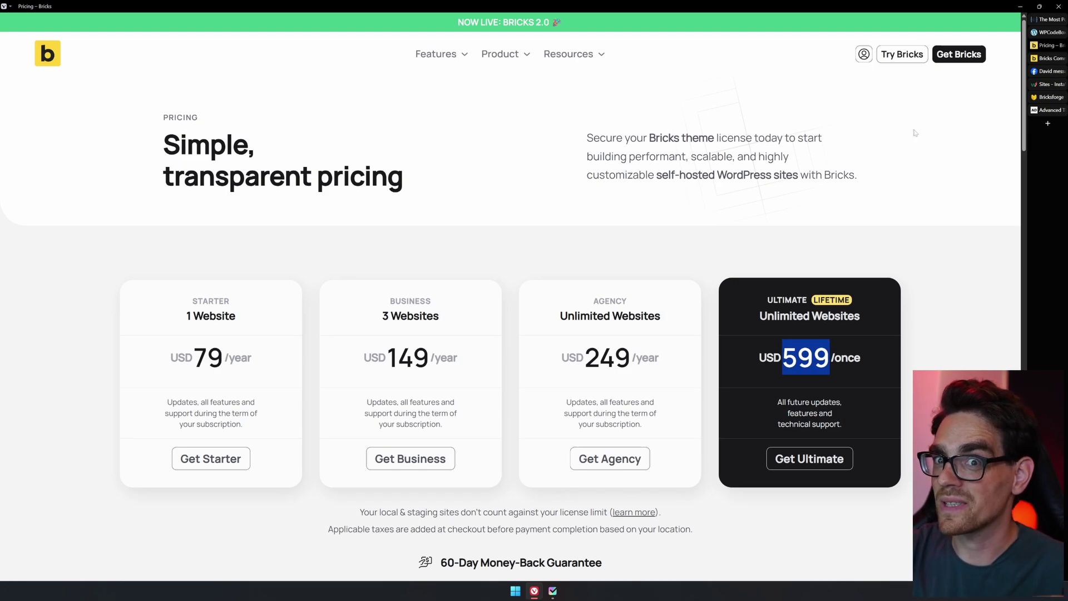
{"action": "left_click", "coordinate": [866, 170]}
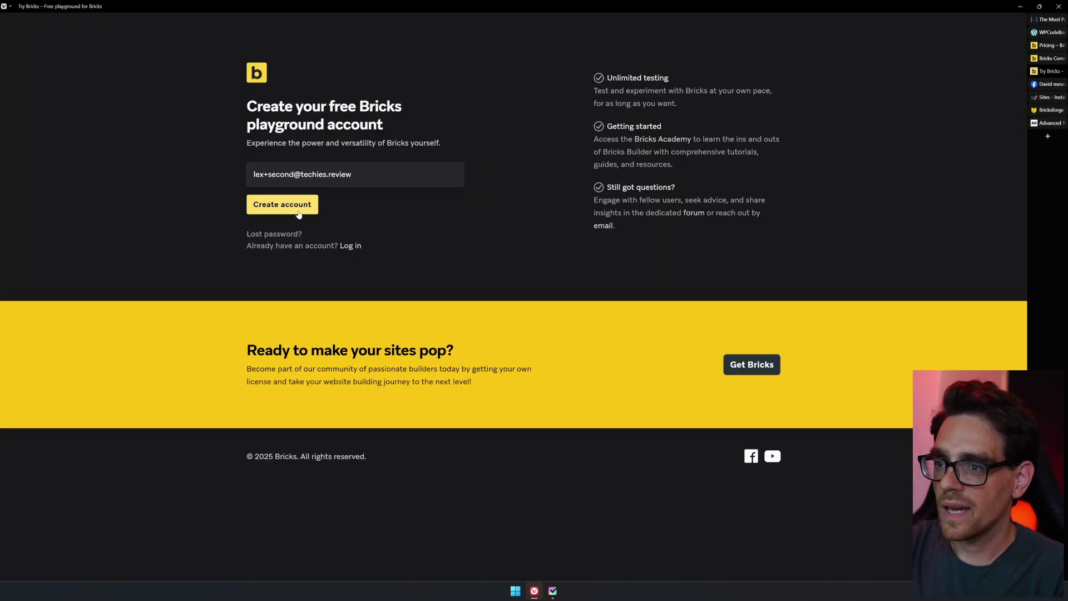
Step: Enter an e-mail, create the playground account and solve the puppies image captcha
{"action": "left_click", "coordinate": [303, 207]}
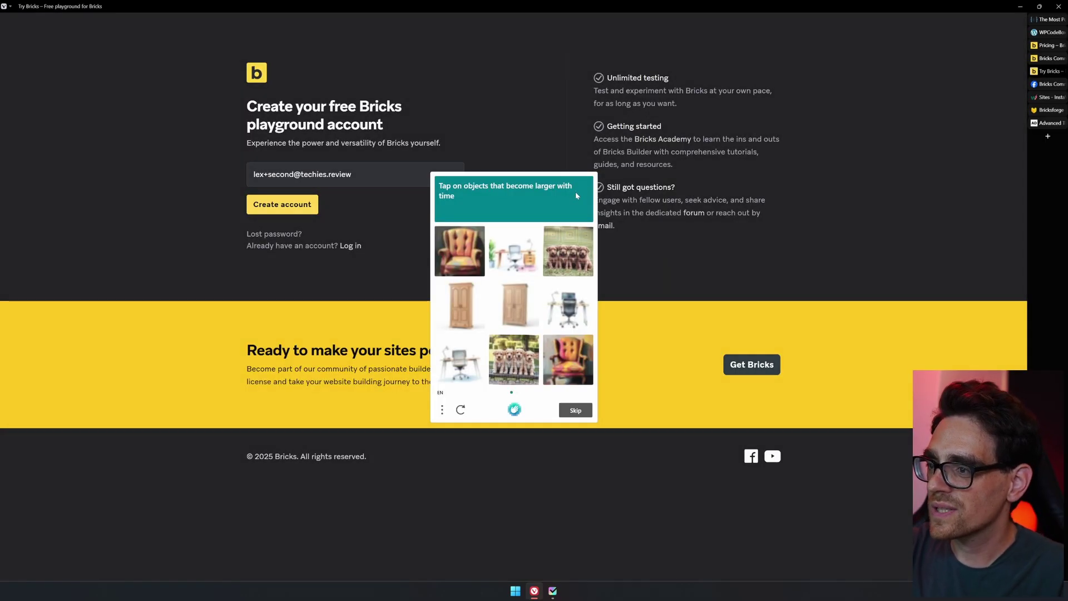
{"action": "left_click", "coordinate": [520, 356]}
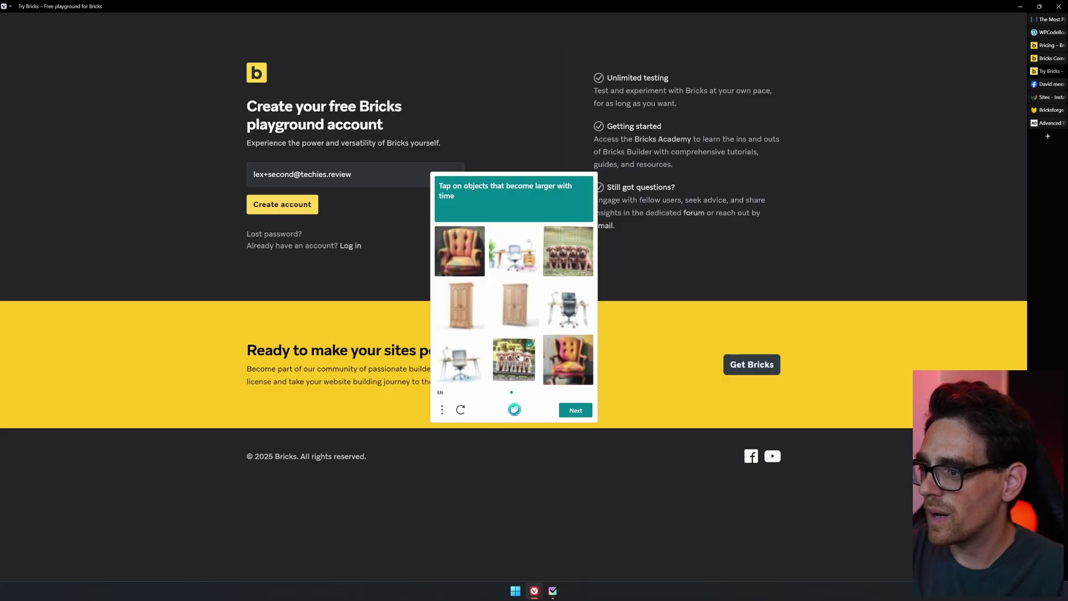
{"action": "left_click", "coordinate": [573, 243]}
{"action": "left_click", "coordinate": [572, 416]}
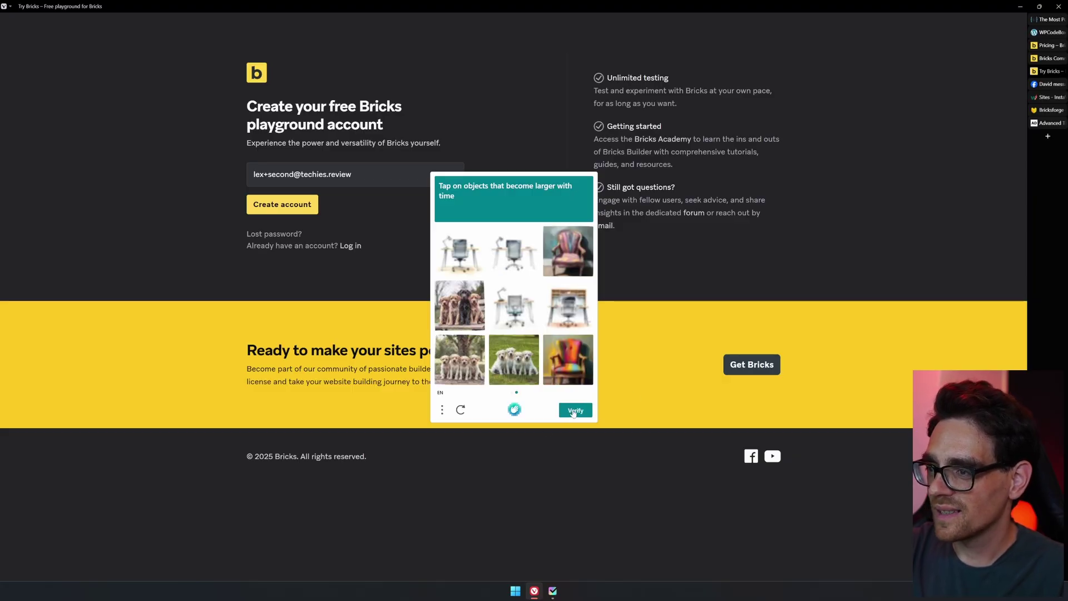
{"action": "left_click", "coordinate": [471, 307]}
{"action": "left_click", "coordinate": [466, 367]}
{"action": "left_click", "coordinate": [519, 368]}
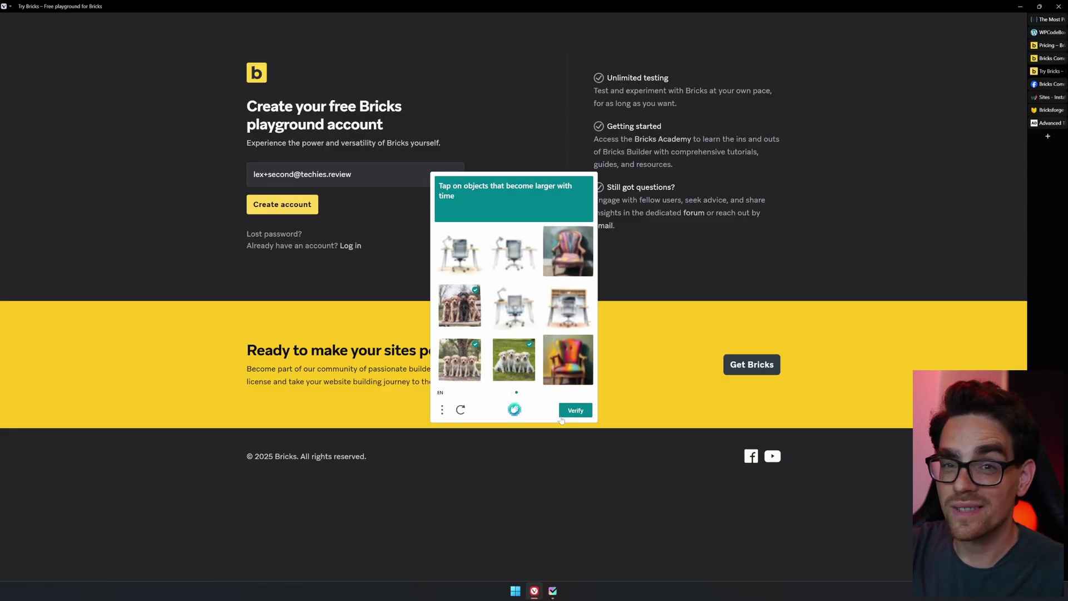
{"action": "left_click", "coordinate": [576, 410]}
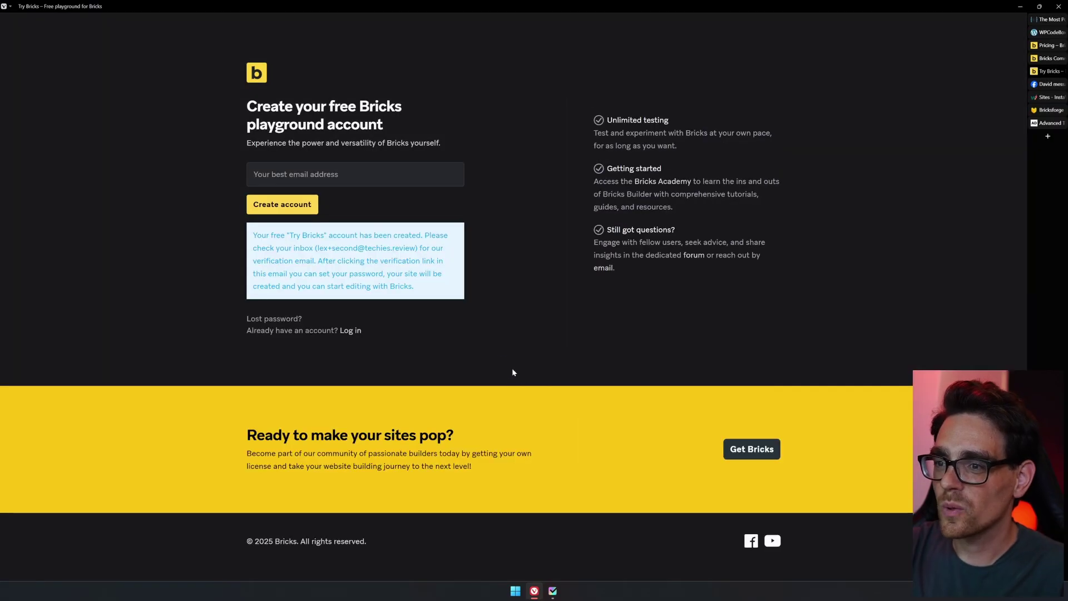
Step: Review the confirmation notice, then save the new password and enter the site
{"action": "left_click_drag", "start_coordinate": [315, 248], "coordinate": [377, 248]}
{"action": "left_click", "coordinate": [595, 317]}
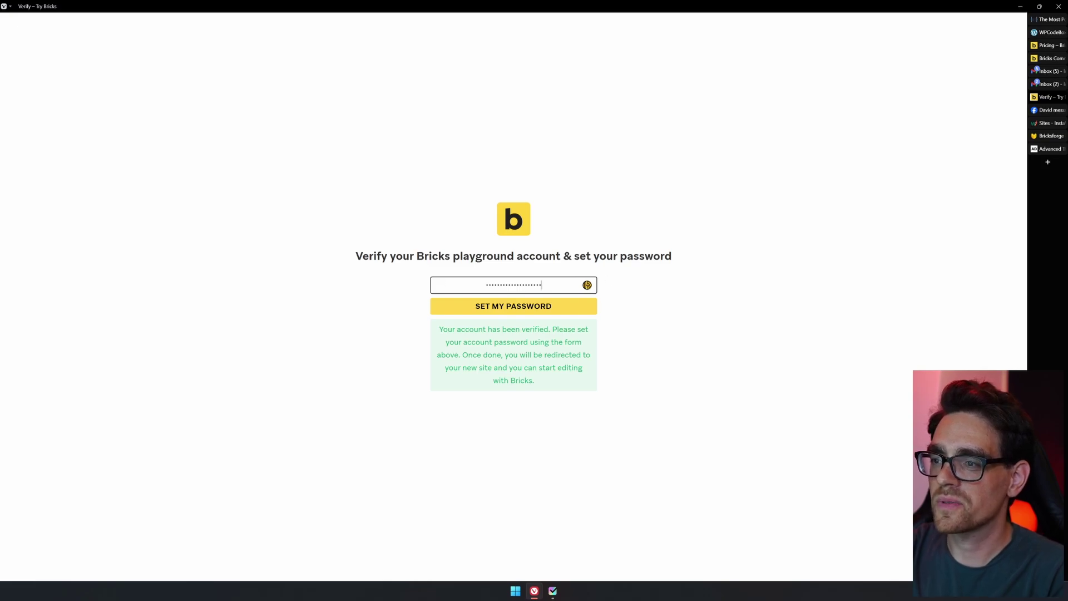
{"action": "key", "text": "Return"}
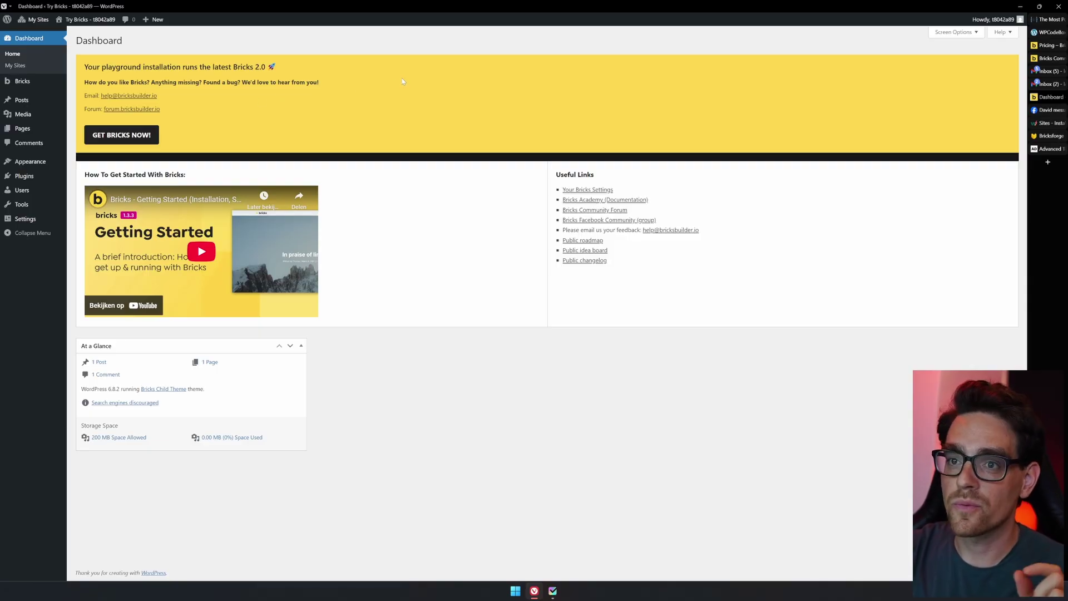
Step: Visit Bricks settings, add a new page titled 'Bricks #3', and open it in the Bricks builder
{"action": "mouse_move", "coordinate": [20, 83]}
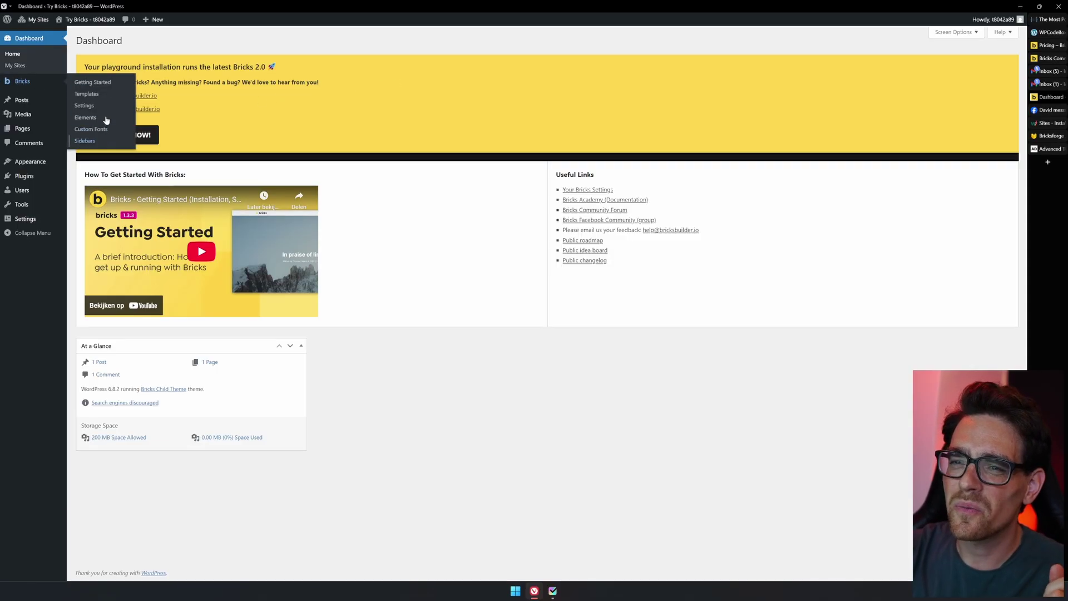
{"action": "left_click", "coordinate": [98, 110]}
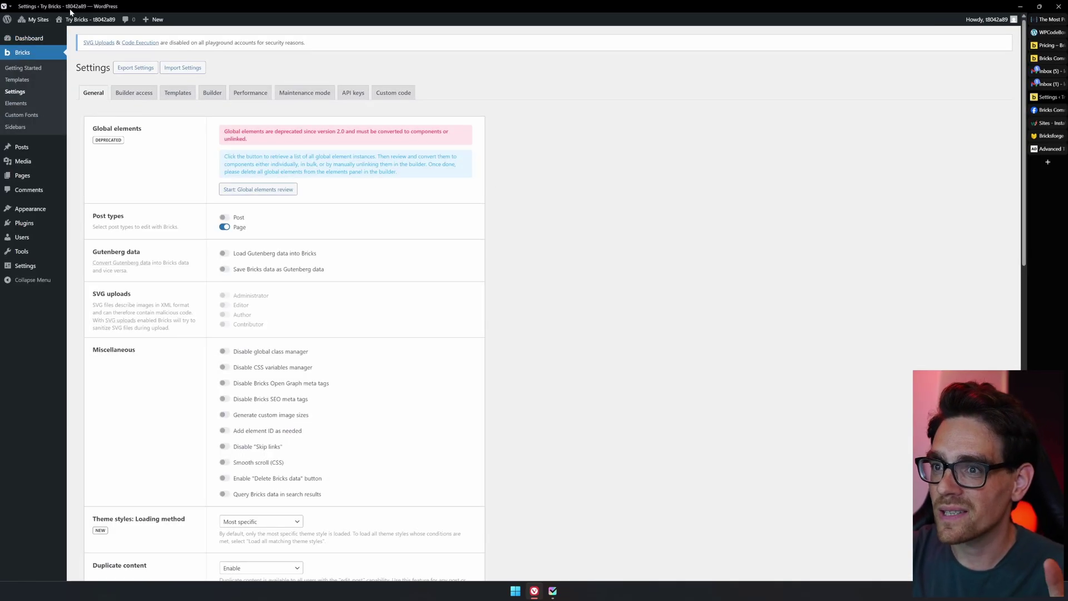
{"action": "left_click", "coordinate": [48, 174]}
{"action": "left_click", "coordinate": [120, 44]}
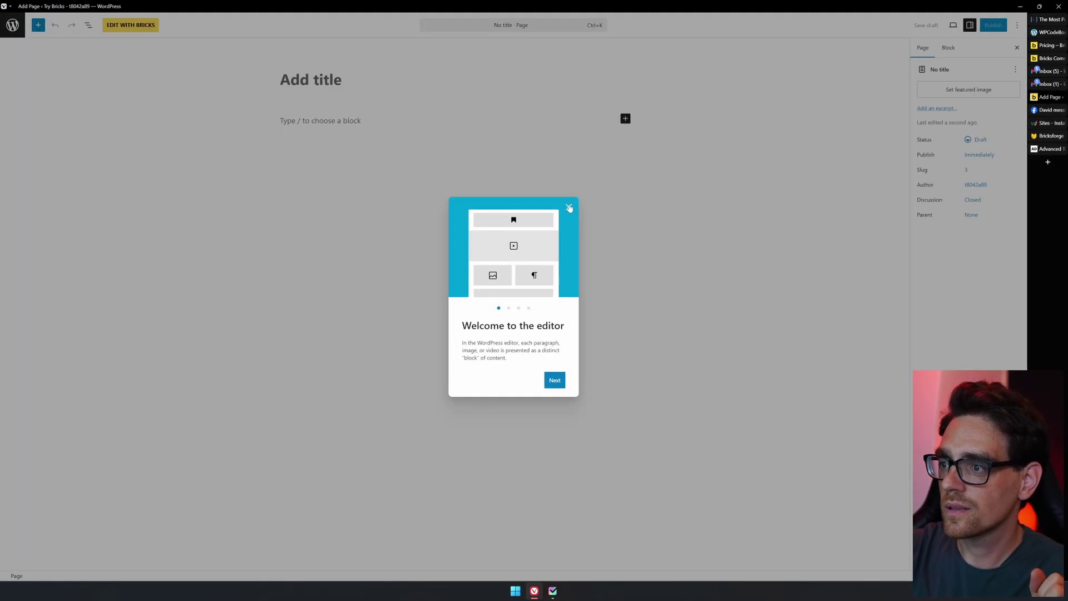
{"action": "left_click", "coordinate": [312, 32]}
{"action": "left_click", "coordinate": [130, 24]}
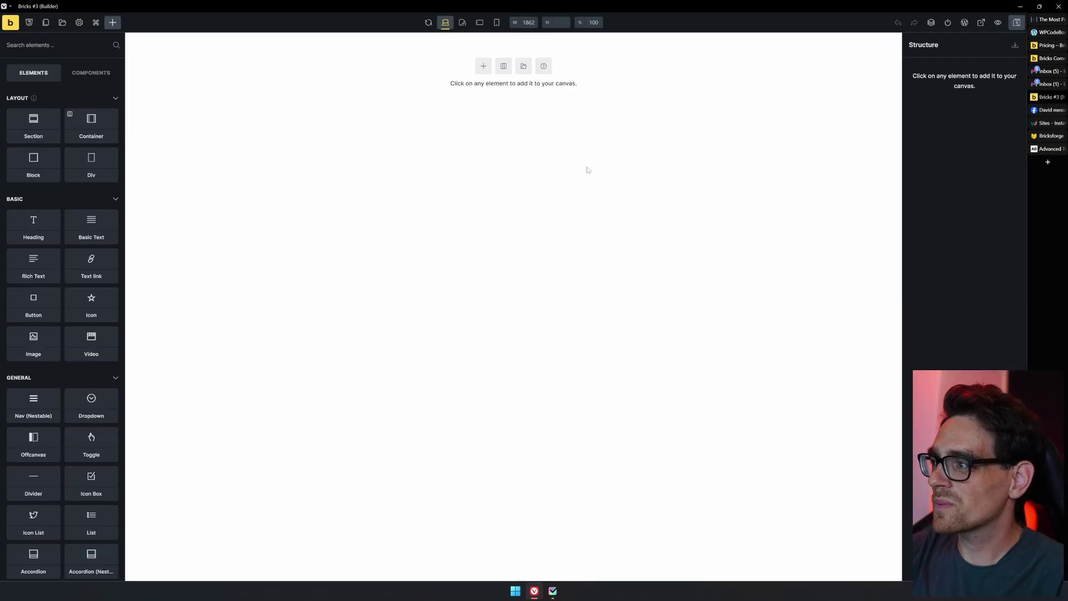
Step: Zoom the builder in and add a section with a container to the empty page
{"action": "key", "text": "ctrl+plus"}
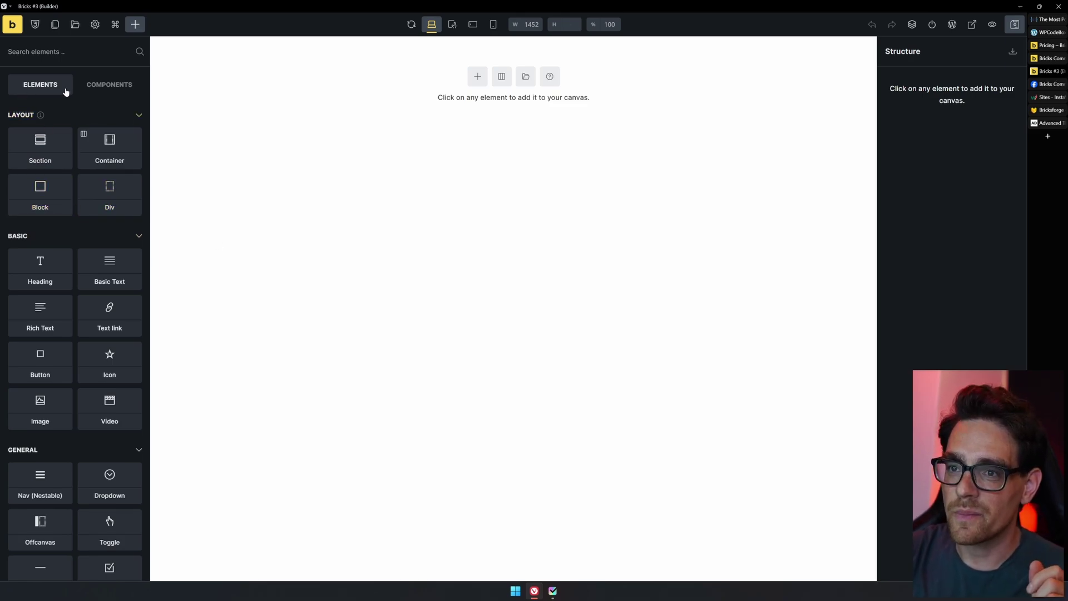
{"action": "left_click", "coordinate": [51, 162]}
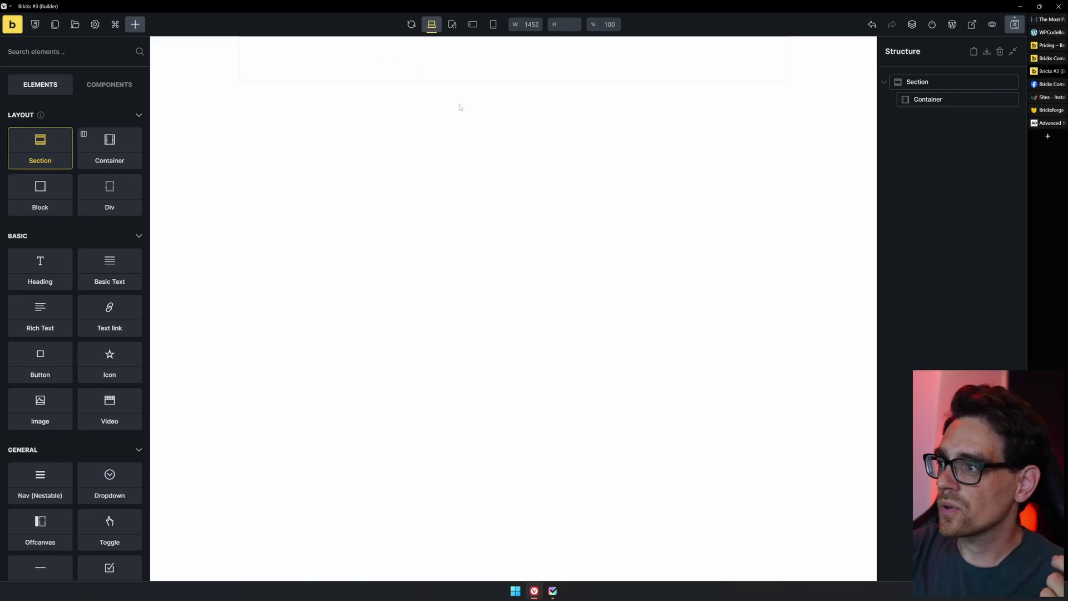
{"action": "left_click", "coordinate": [977, 99]}
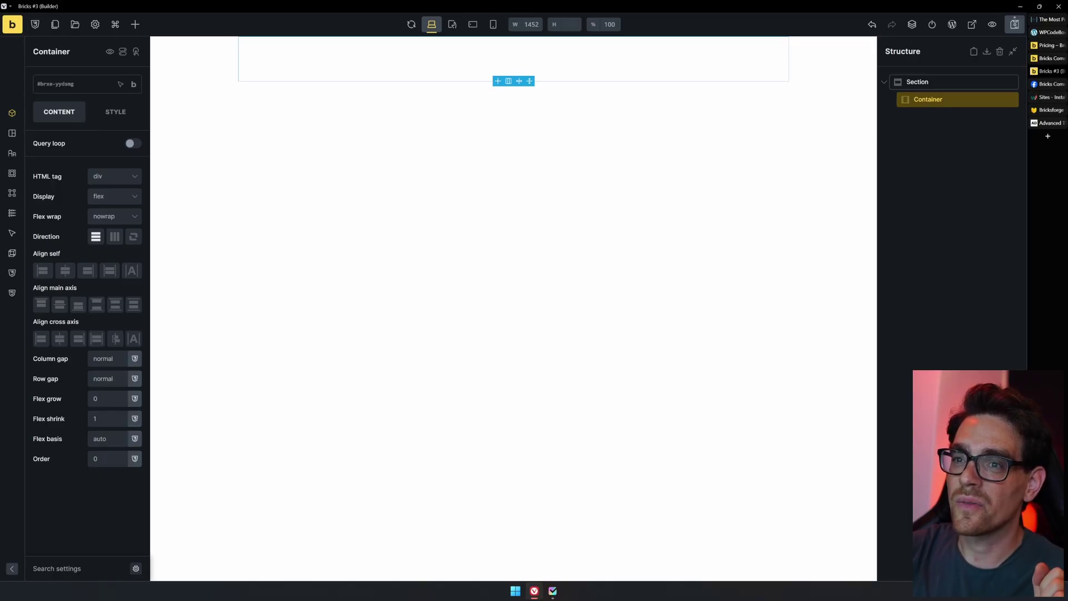
Step: Place a Heading, a Basic Text block and a Button inside the container
{"action": "left_click", "coordinate": [135, 24]}
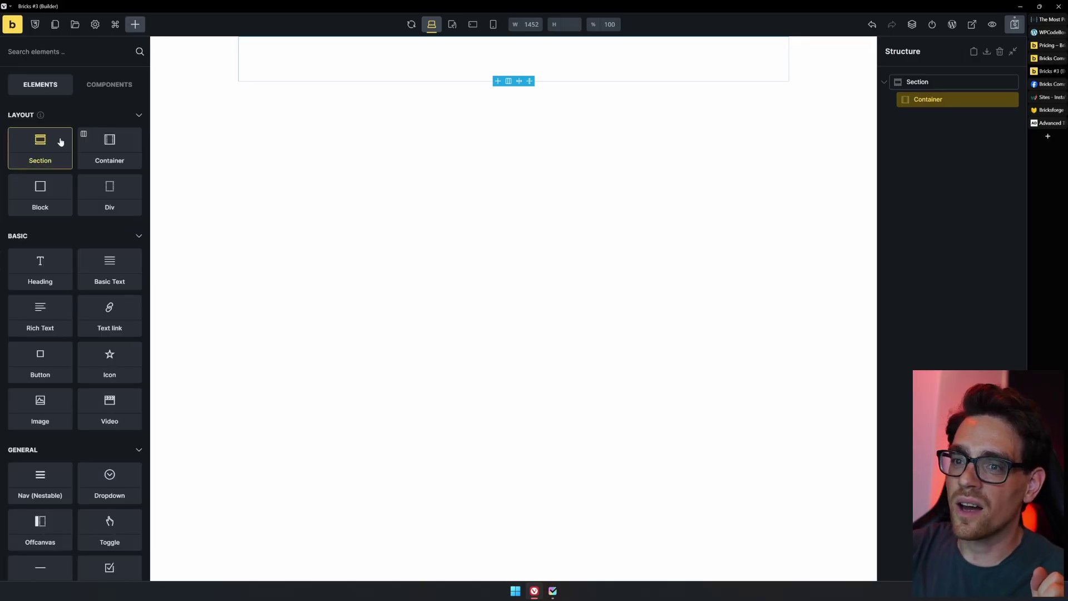
{"action": "left_click", "coordinate": [44, 261]}
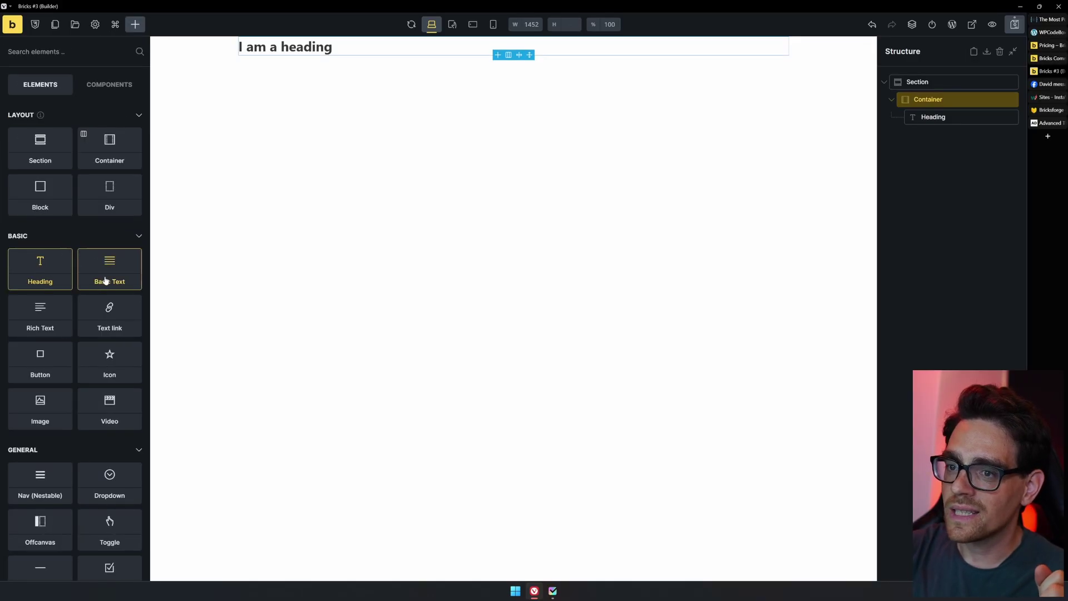
{"action": "left_click_drag", "start_coordinate": [111, 277], "coordinate": [269, 52]}
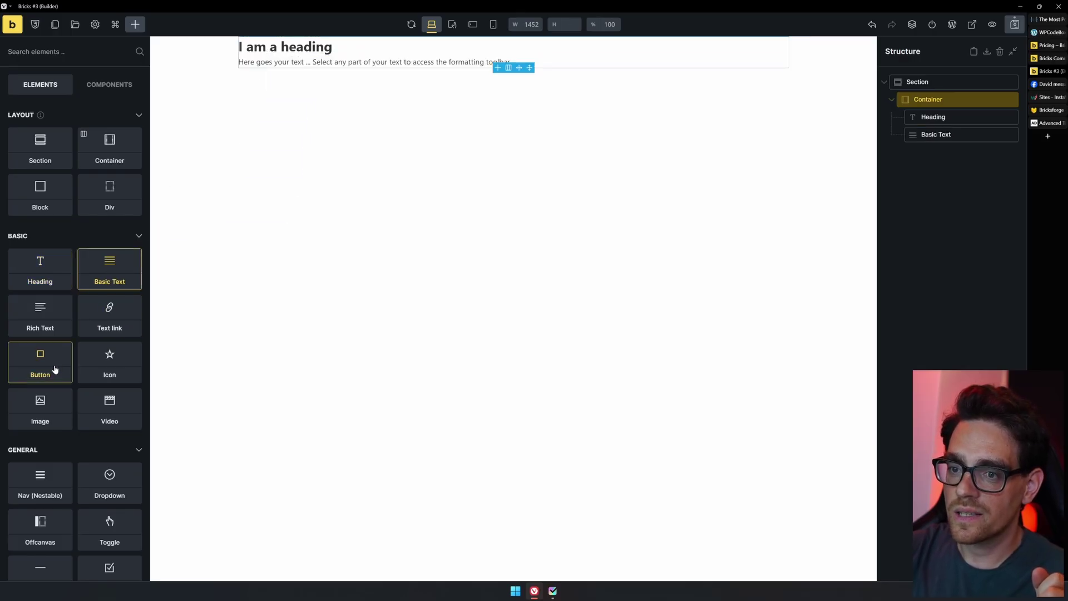
{"action": "left_click", "coordinate": [34, 52]}
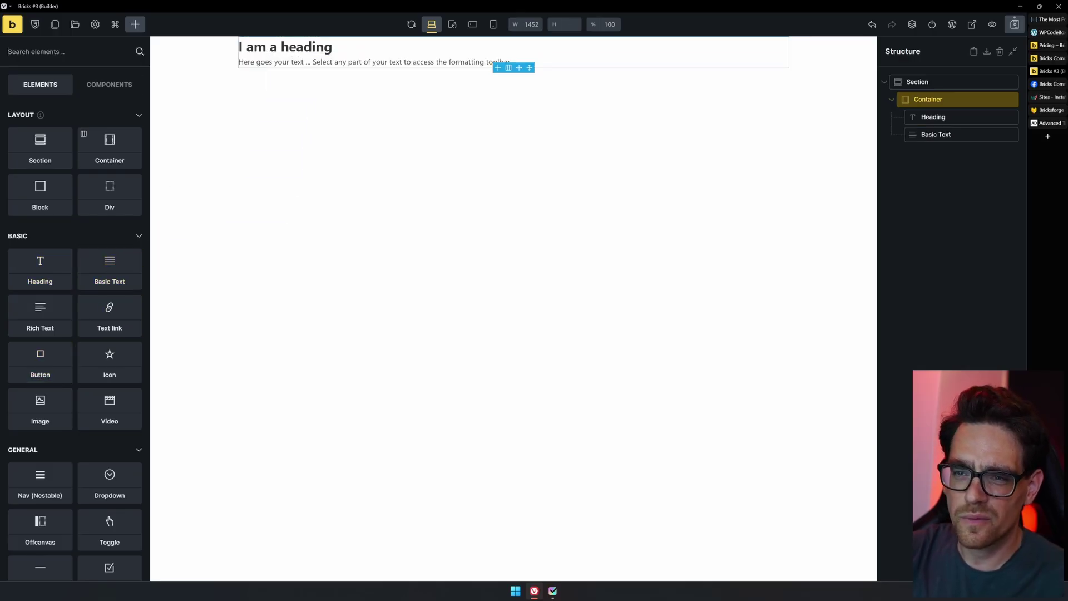
{"action": "type", "text": "butt"}
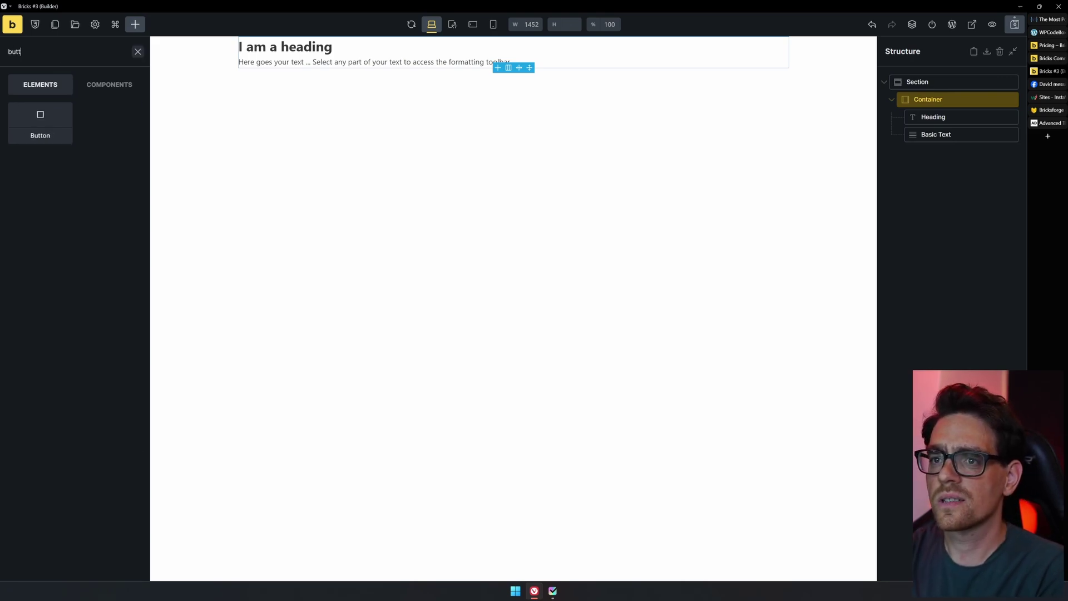
{"action": "left_click_drag", "start_coordinate": [40, 116], "coordinate": [285, 73]}
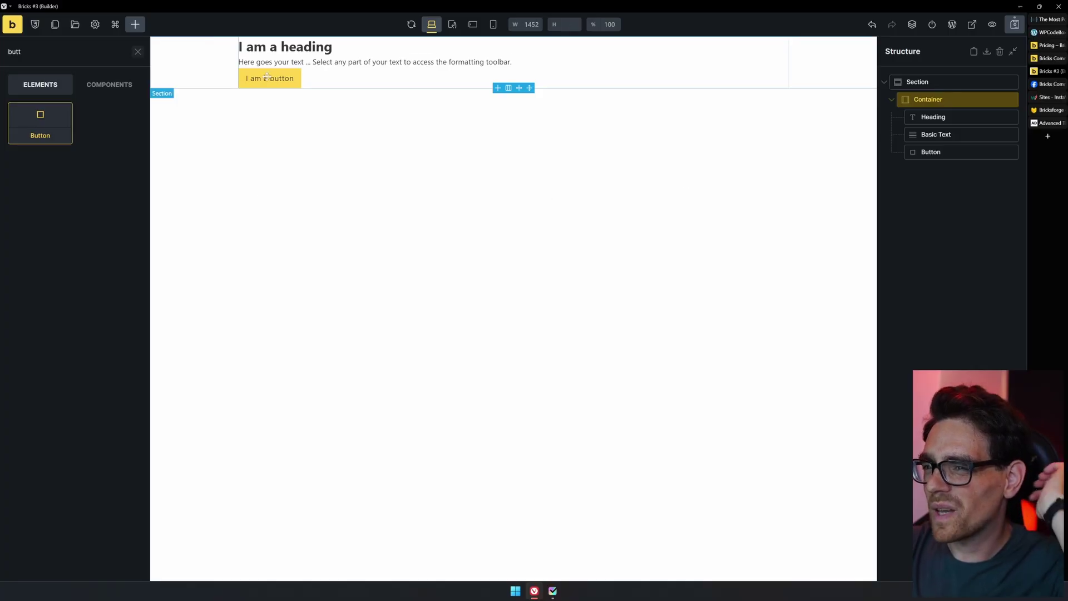
Step: Set the button's background colour to orange
{"action": "left_click", "coordinate": [288, 78]}
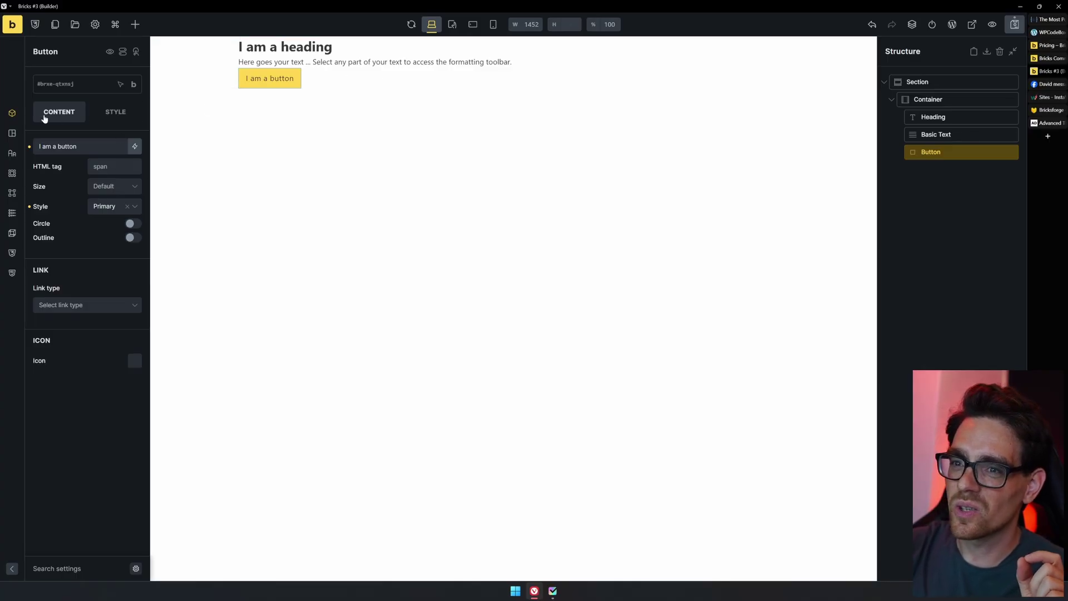
{"action": "left_click", "coordinate": [115, 111]}
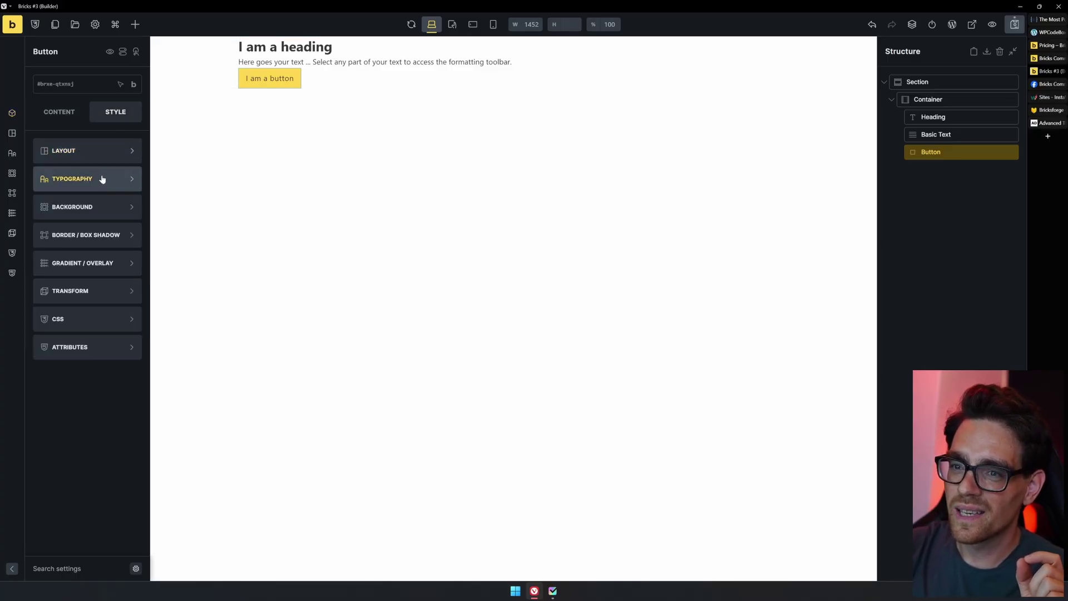
{"action": "left_click", "coordinate": [102, 207]}
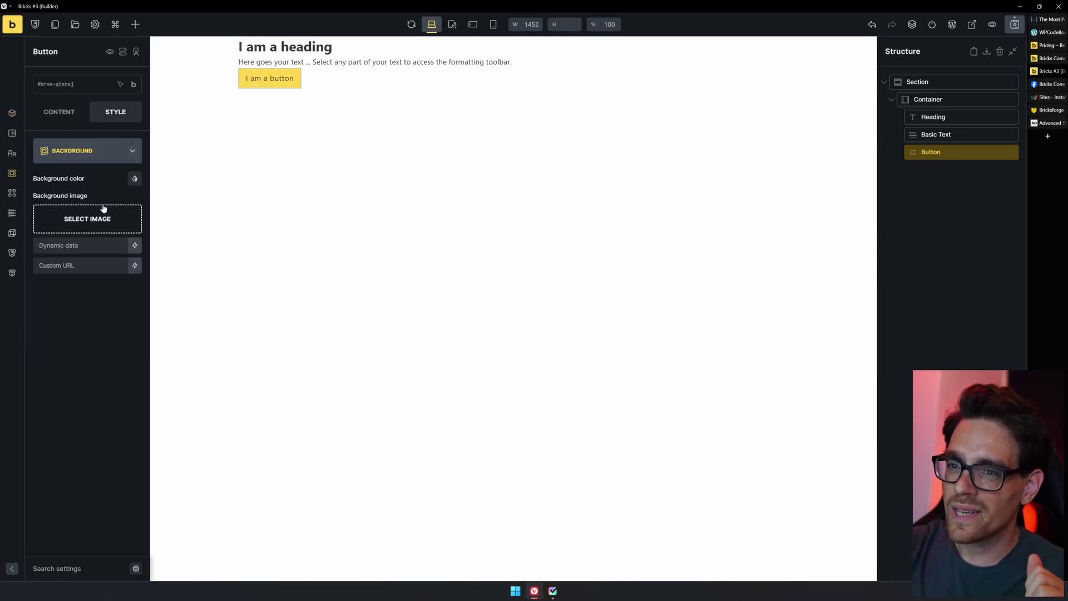
{"action": "left_click", "coordinate": [134, 178]}
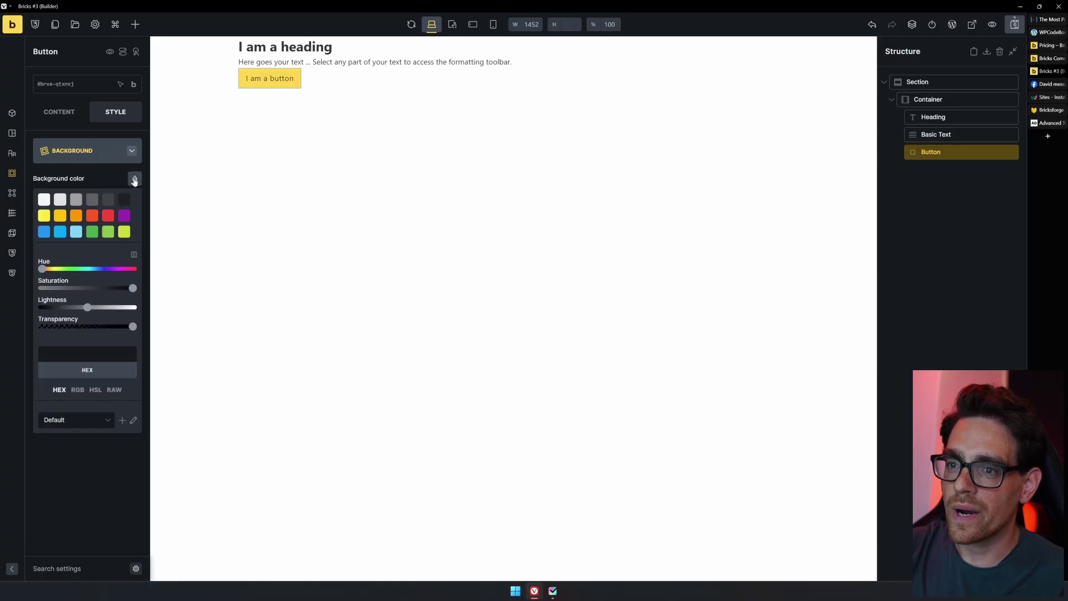
{"action": "left_click", "coordinate": [76, 215]}
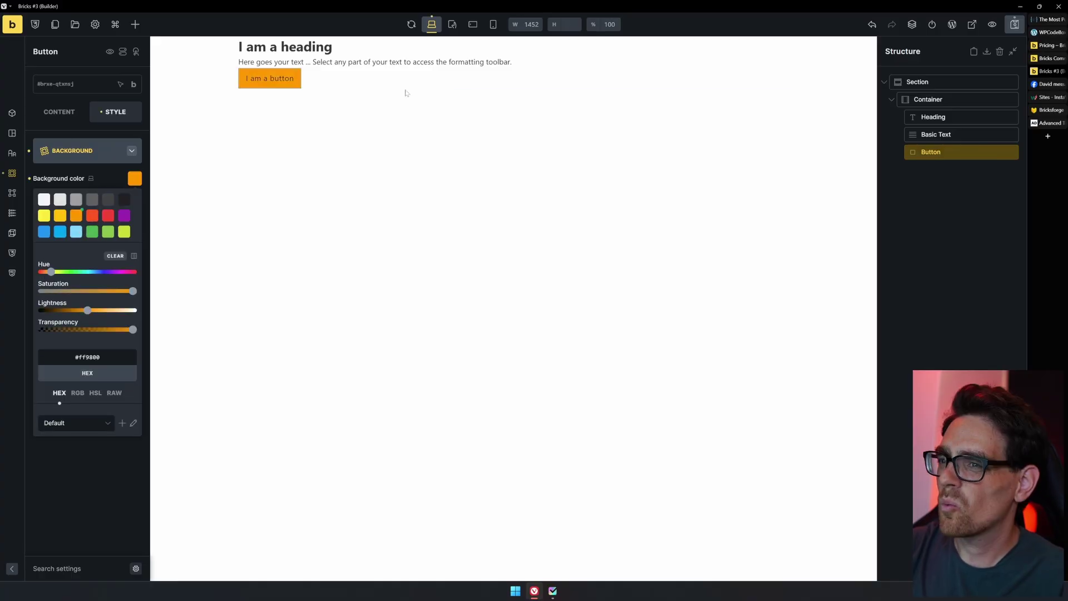
Step: Add a new section above the first and fill its container with a heading, basic text and button
{"action": "left_click", "coordinate": [205, 66]}
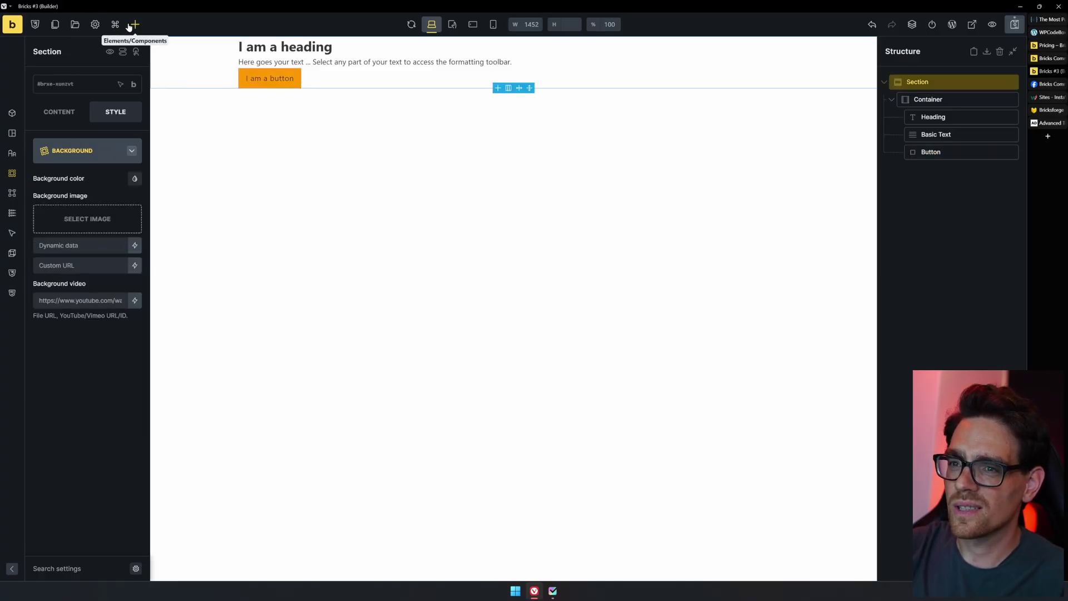
{"action": "left_click", "coordinate": [129, 27]}
{"action": "left_click", "coordinate": [41, 150]}
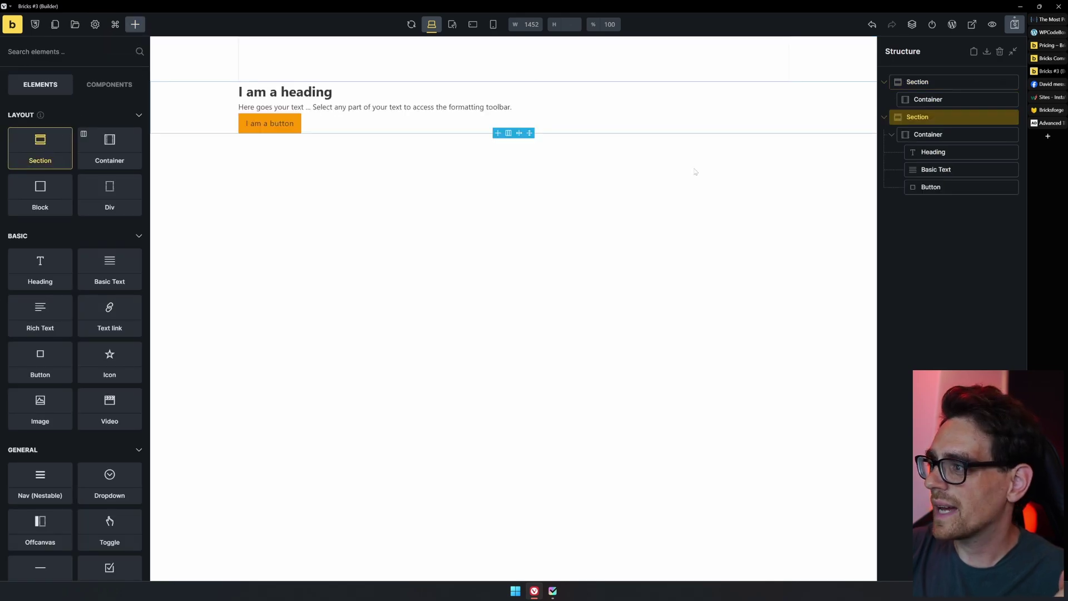
{"action": "left_click", "coordinate": [928, 100]}
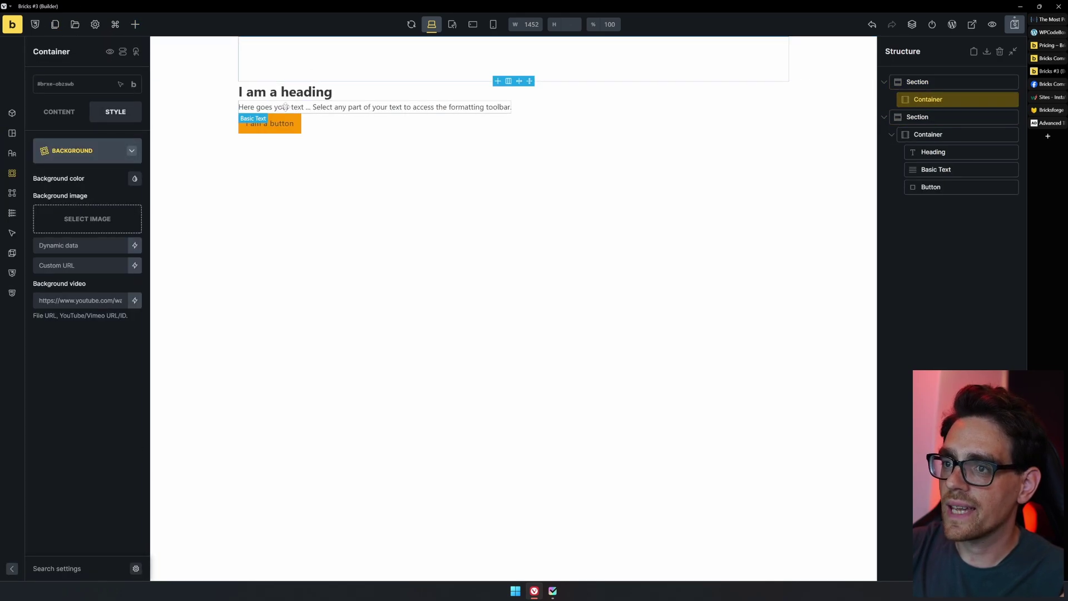
{"action": "left_click", "coordinate": [135, 24]}
{"action": "left_click", "coordinate": [40, 275]}
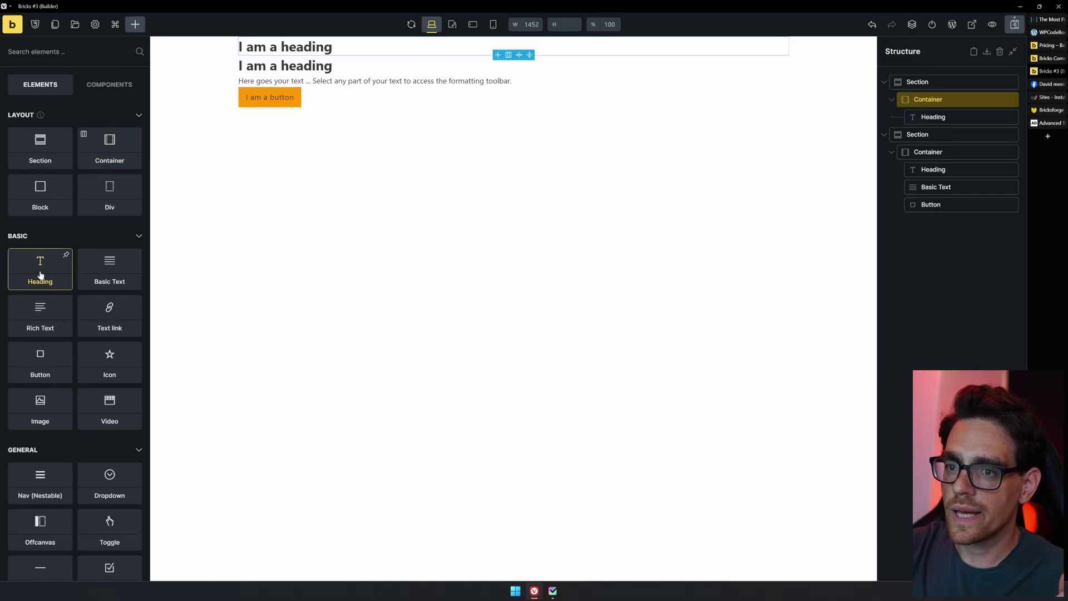
{"action": "left_click", "coordinate": [114, 275]}
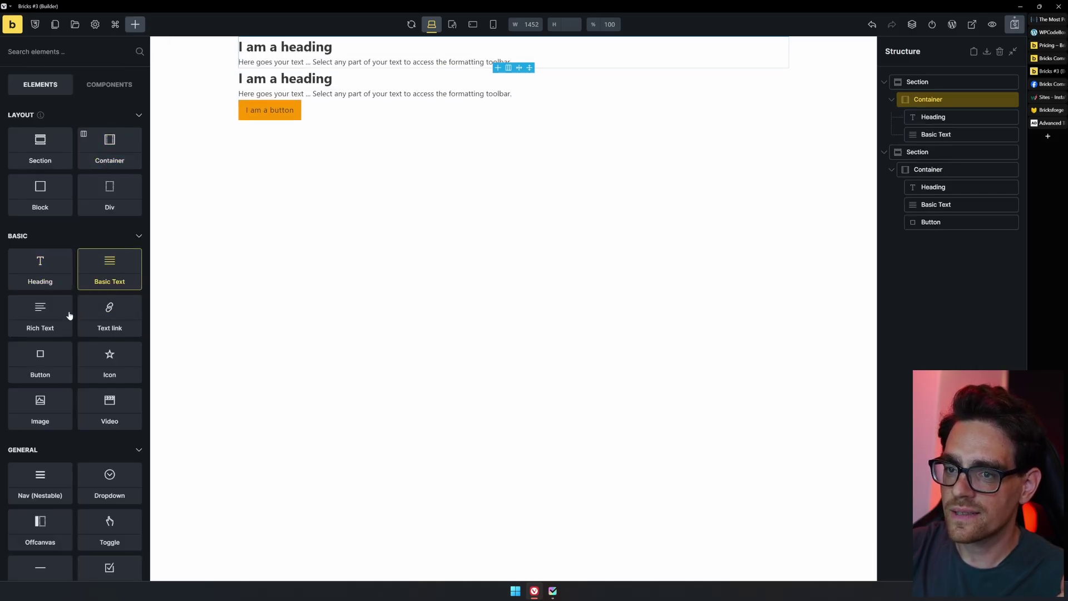
{"action": "left_click", "coordinate": [52, 359]}
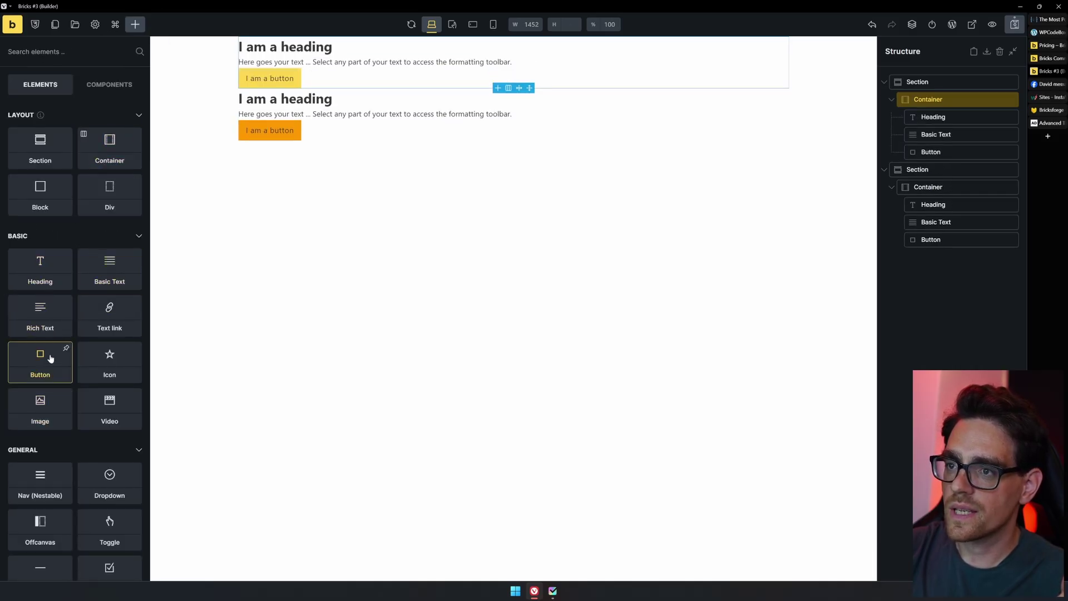
Step: Create a new theme style named 'Default'
{"action": "left_click", "coordinate": [94, 26]}
{"action": "left_click", "coordinate": [58, 96]}
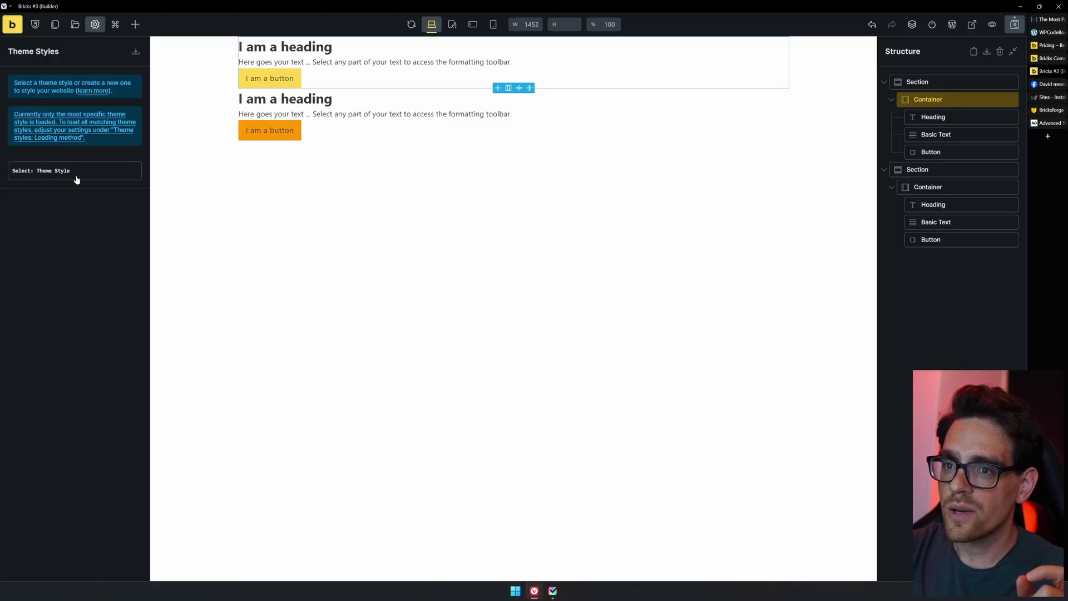
{"action": "left_click", "coordinate": [43, 176]}
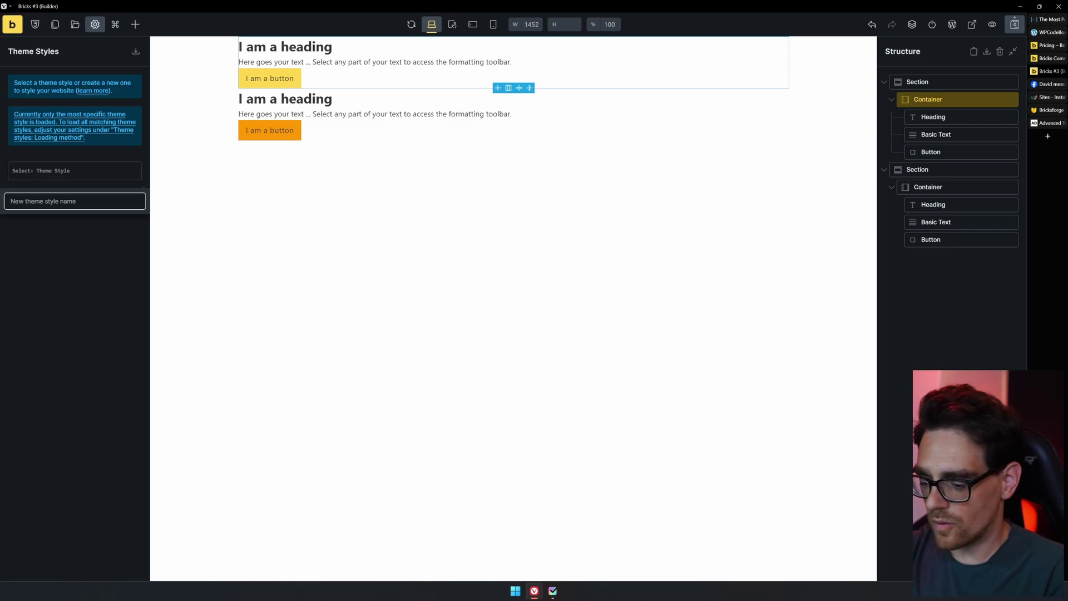
{"action": "type", "text": "Default"}
{"action": "key", "text": "Return"}
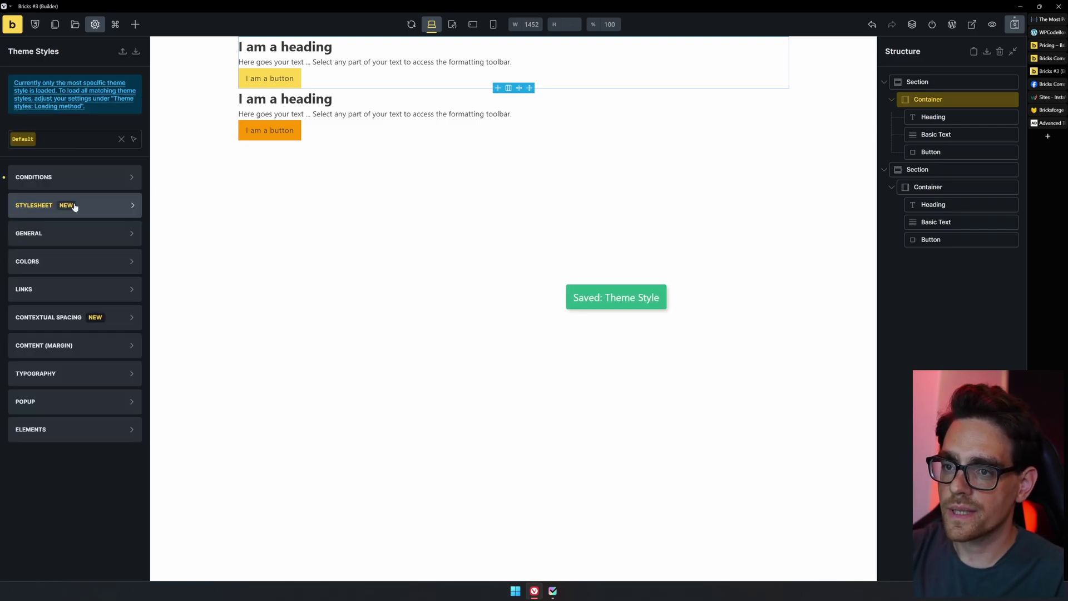
Step: Check the style's Entire website condition and look at its custom CSS stylesheet
{"action": "left_click", "coordinate": [73, 186]}
{"action": "left_click", "coordinate": [82, 216]}
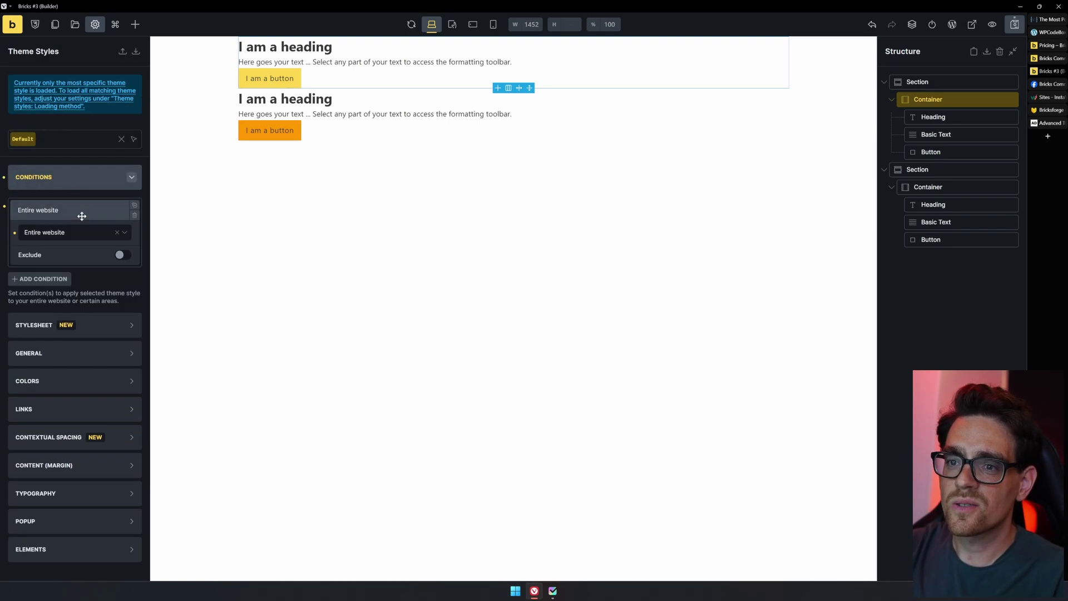
{"action": "left_click", "coordinate": [73, 182]}
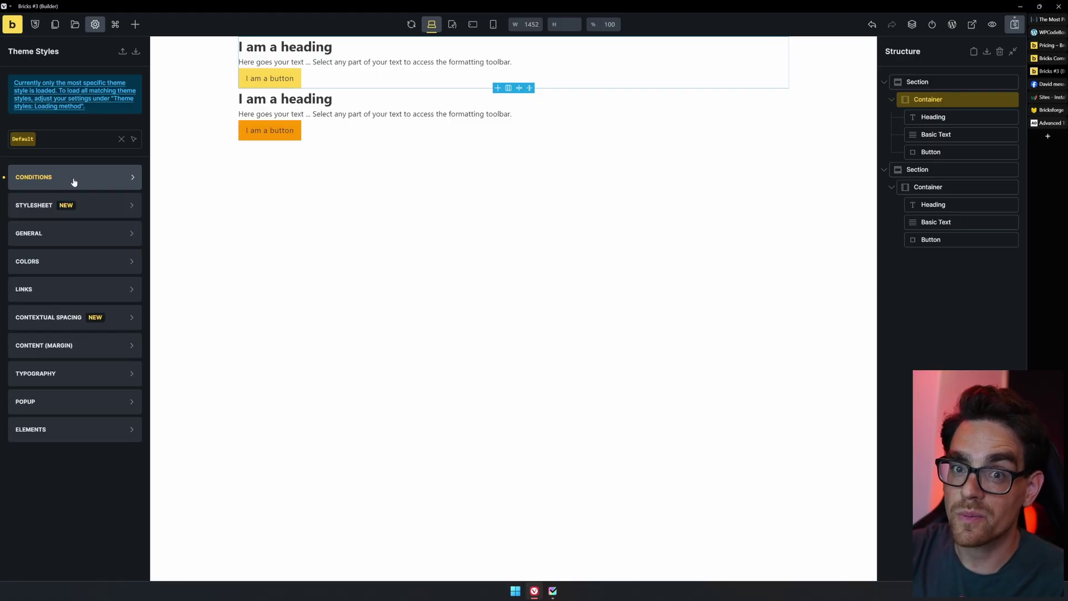
{"action": "left_click", "coordinate": [91, 213]}
{"action": "left_click", "coordinate": [145, 277]}
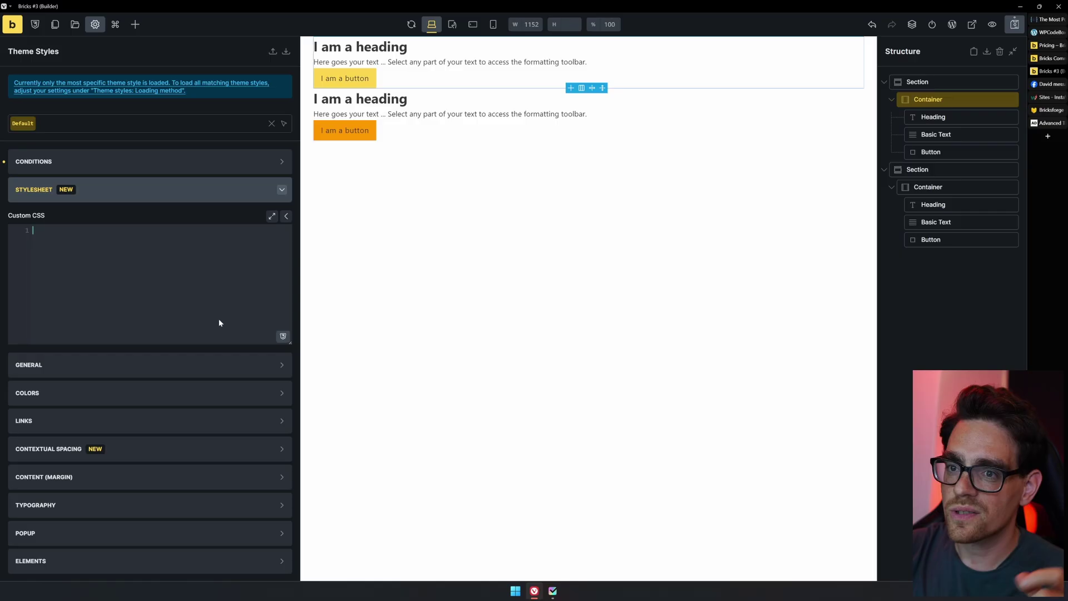
{"action": "left_click", "coordinate": [232, 190]}
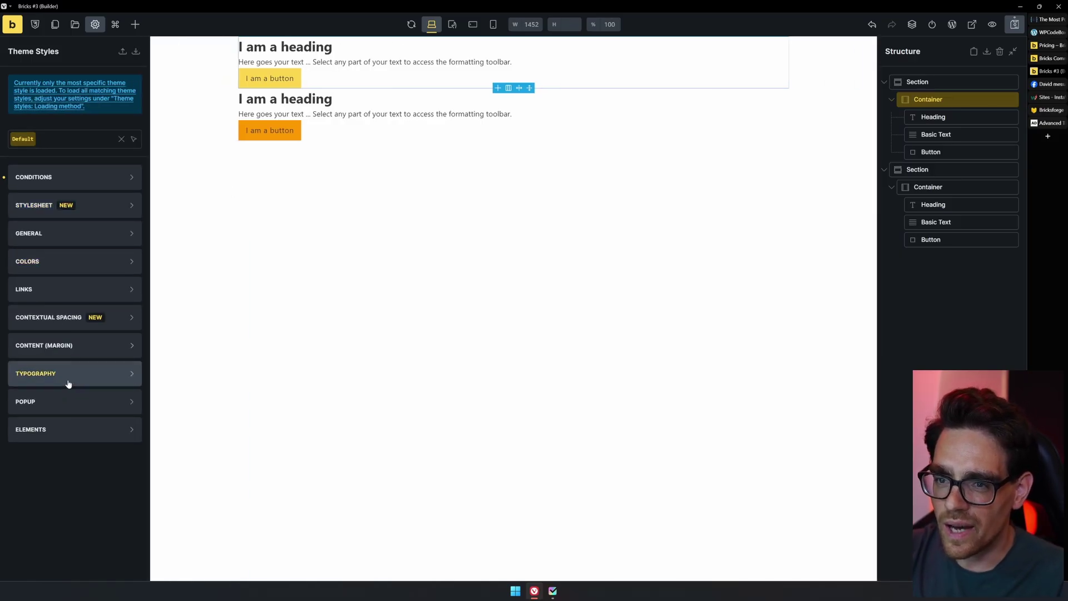
Step: Set the theme's Button Style - Default background colour to orange #ff9800
{"action": "left_click", "coordinate": [67, 435]}
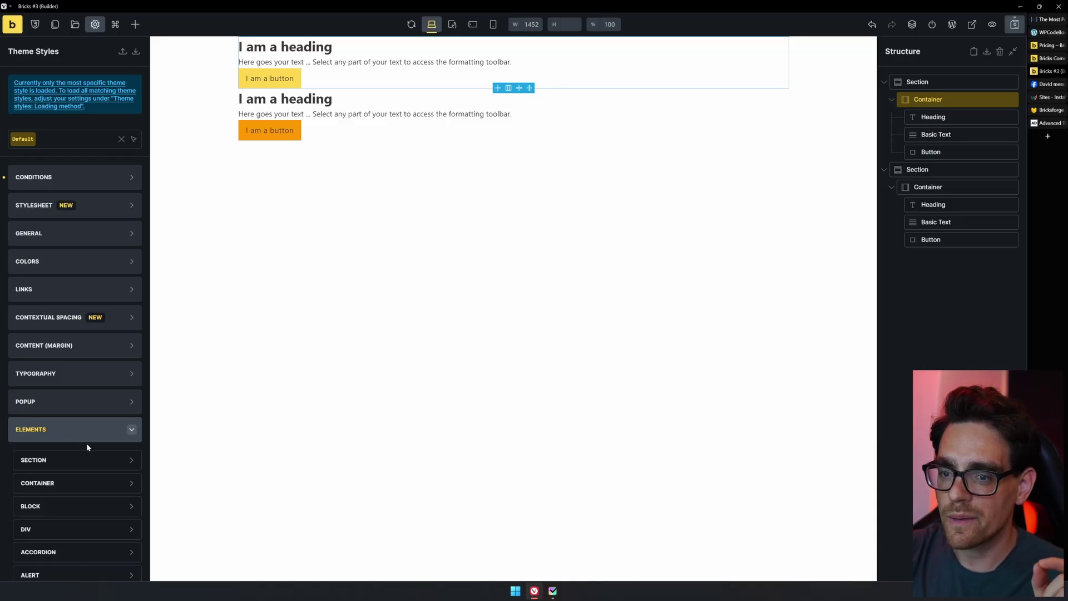
{"action": "scroll", "coordinate": [86, 445], "scroll_direction": "down", "scroll_amount": 4}
{"action": "scroll", "coordinate": [64, 278], "scroll_direction": "down", "scroll_amount": 2}
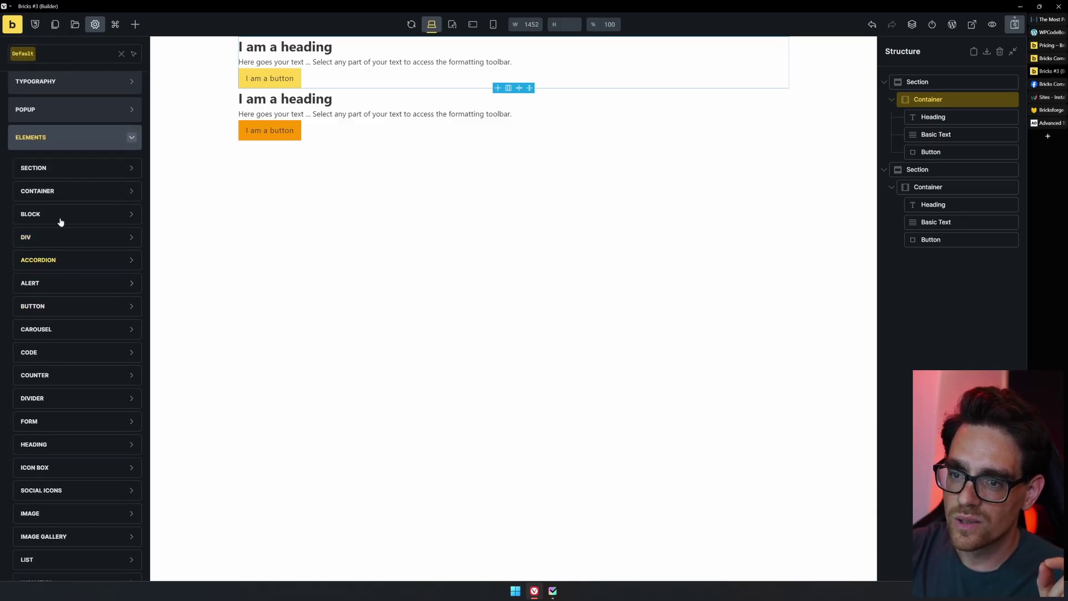
{"action": "left_click", "coordinate": [106, 308]}
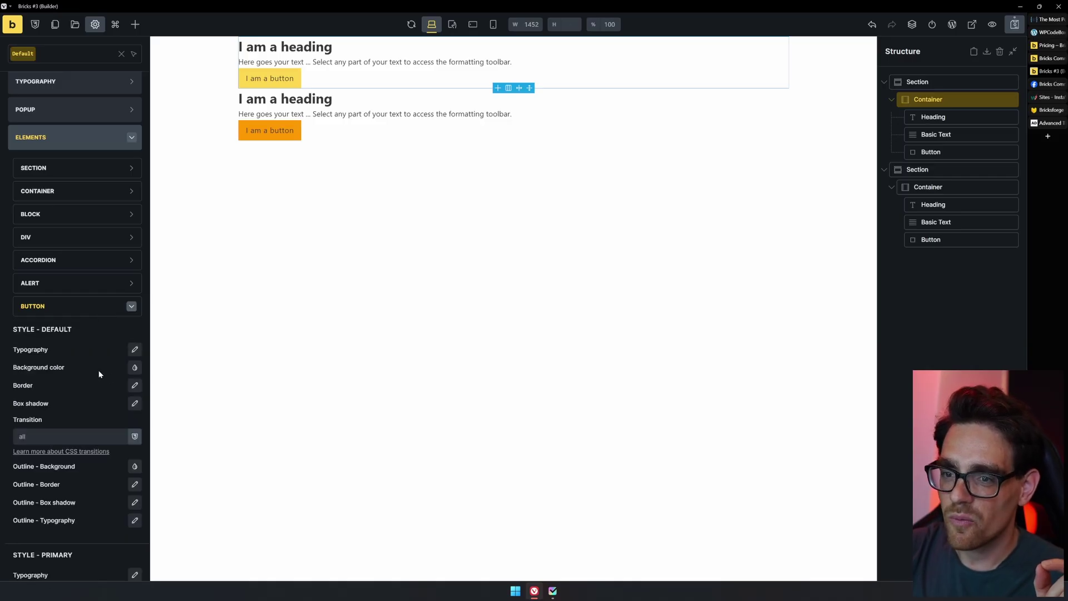
{"action": "scroll", "coordinate": [99, 374], "scroll_direction": "down", "scroll_amount": 1}
{"action": "left_click", "coordinate": [135, 326]}
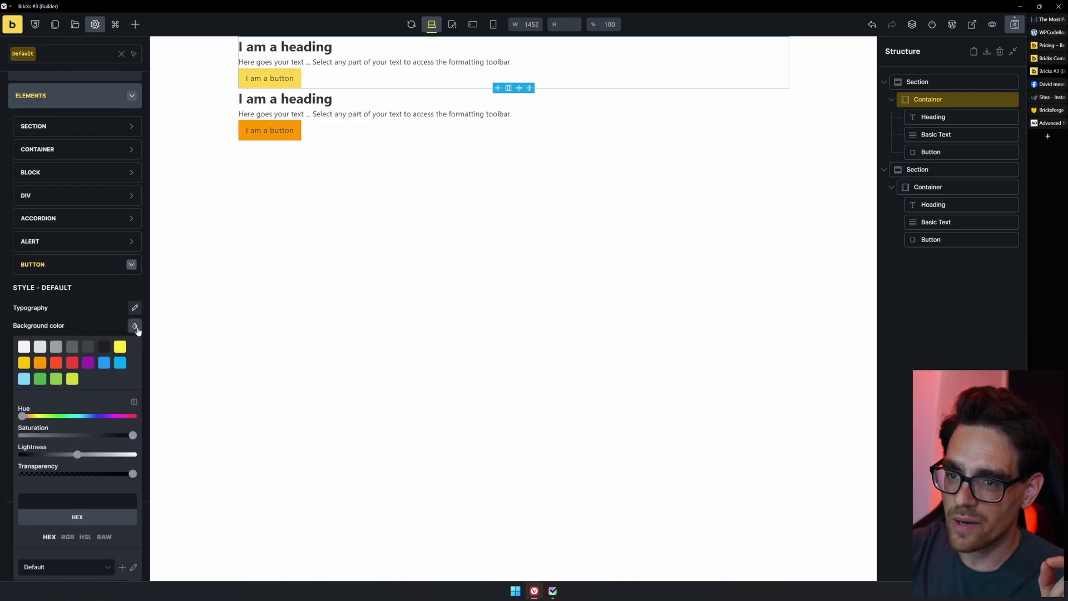
{"action": "left_click", "coordinate": [40, 363]}
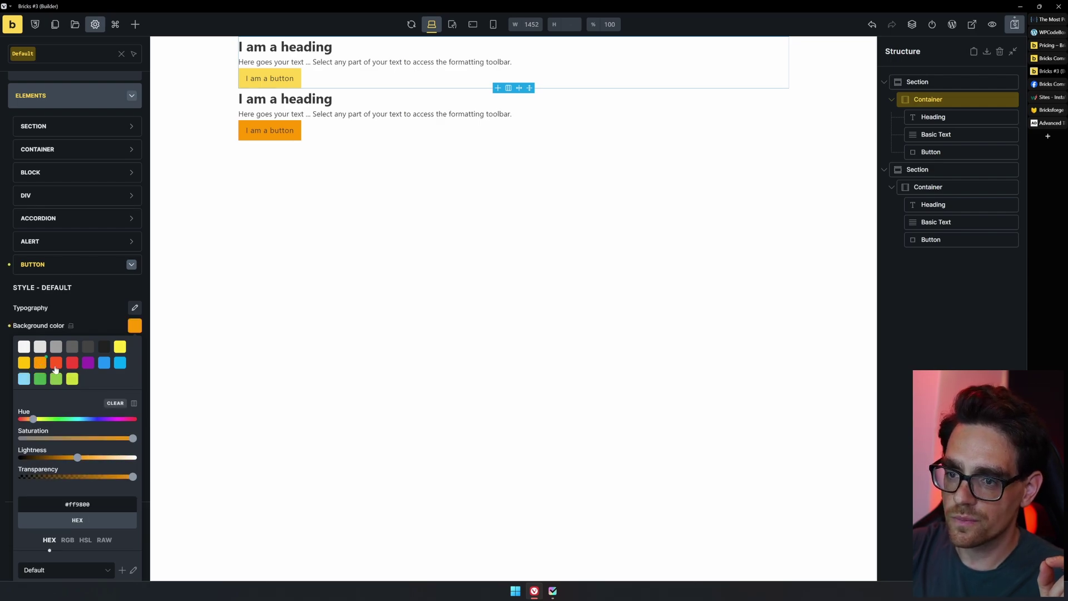
{"action": "left_click", "coordinate": [103, 323]}
Step: Give the Button Style - Primary background the same orange #ff9800
{"action": "scroll", "coordinate": [104, 326], "scroll_direction": "down", "scroll_amount": 3}
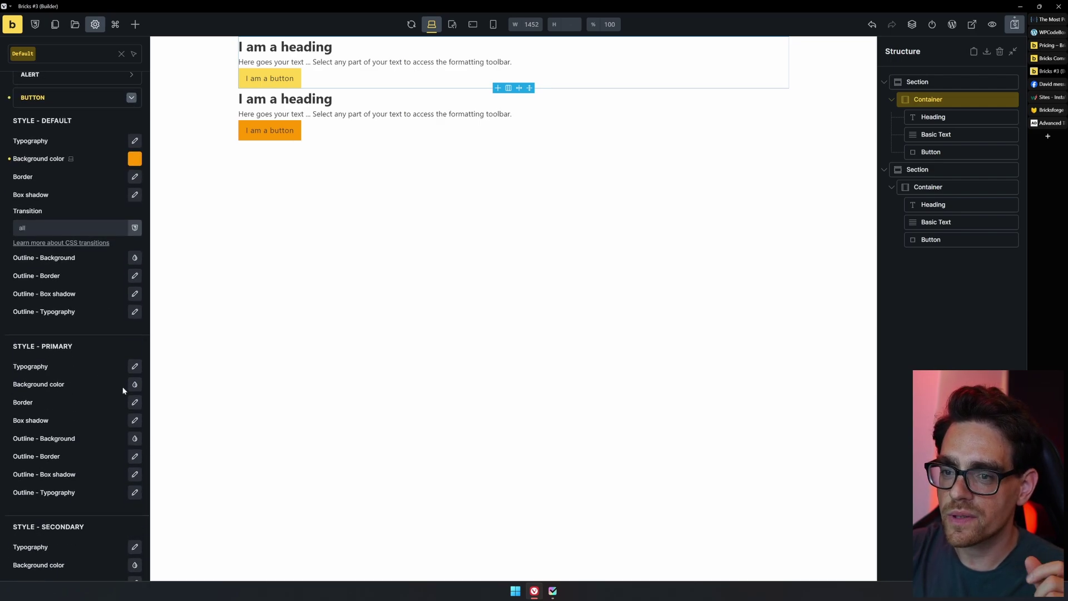
{"action": "left_click", "coordinate": [135, 385]}
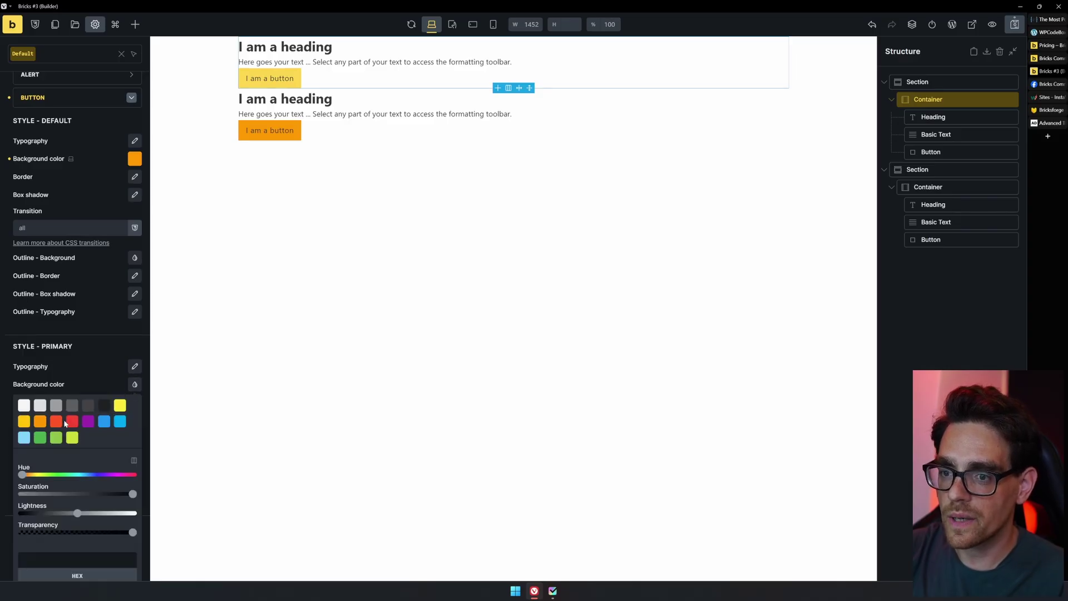
{"action": "left_click", "coordinate": [40, 421]}
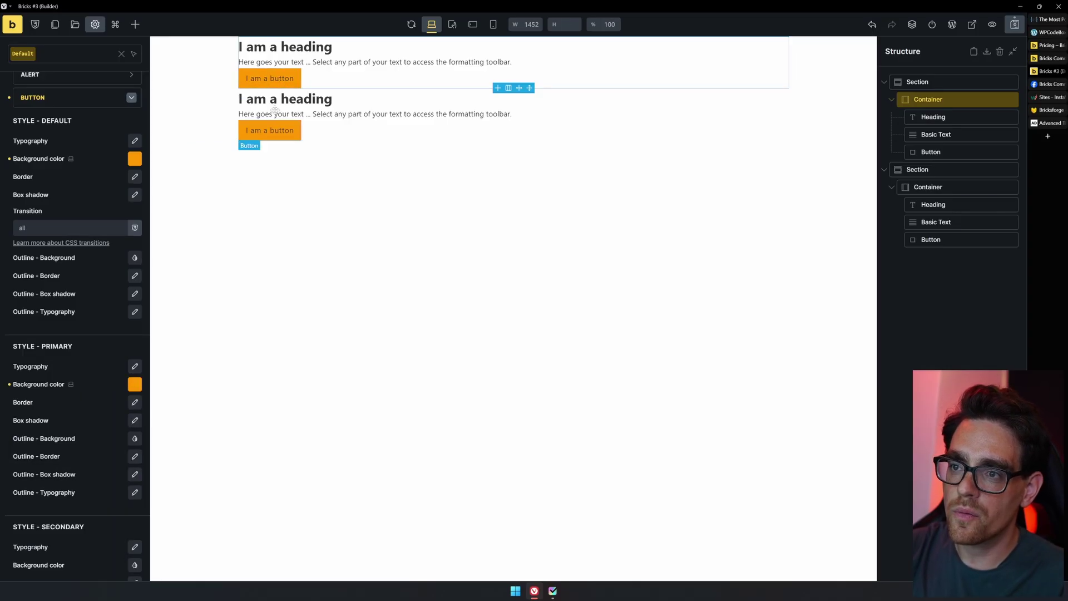
{"action": "scroll", "coordinate": [84, 248], "scroll_direction": "up", "scroll_amount": 9}
{"action": "scroll", "coordinate": [83, 248], "scroll_direction": "down", "scroll_amount": 4}
{"action": "scroll", "coordinate": [84, 245], "scroll_direction": "down", "scroll_amount": 7}
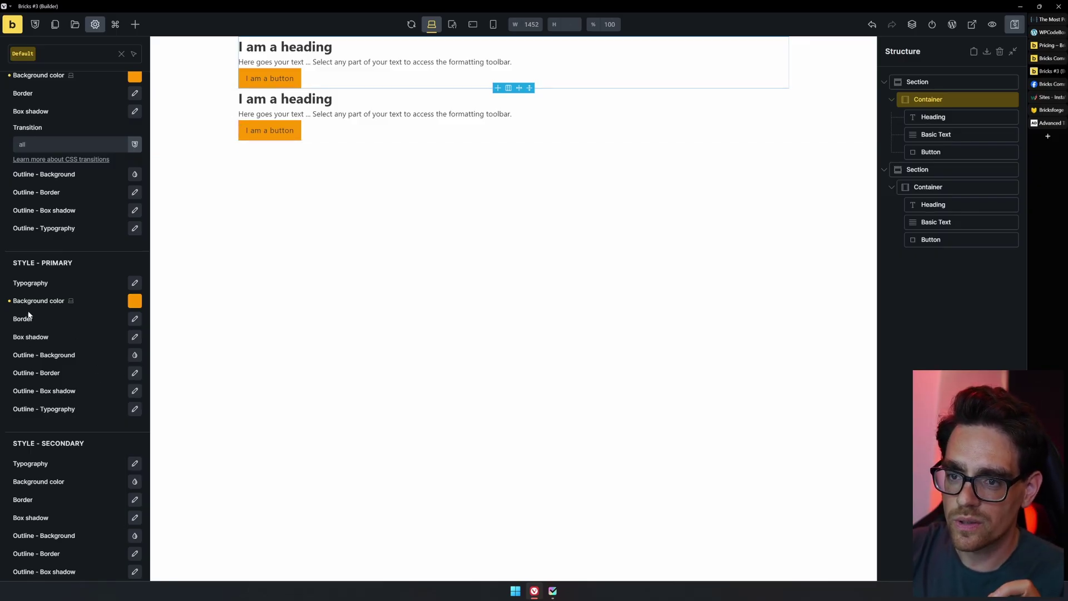
Step: Enter a 2rem top-left border radius, link all four corners, then step it down to .5rem
{"action": "left_click", "coordinate": [134, 319]}
{"action": "left_click", "coordinate": [41, 484]}
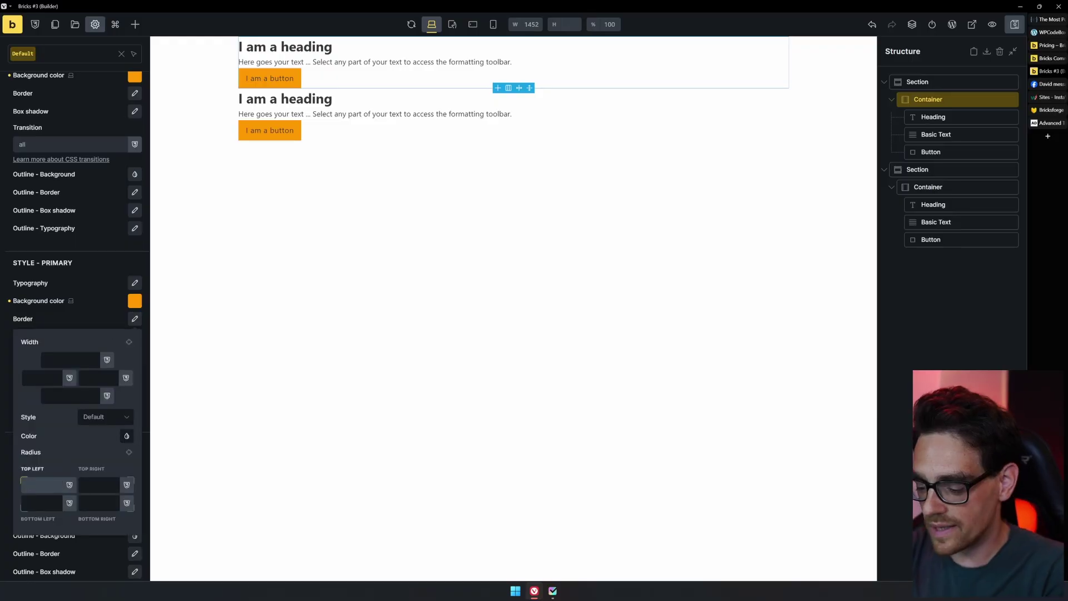
{"action": "type", "text": "2rem"}
{"action": "key", "text": "Tab"}
{"action": "key", "text": "shift+Tab"}
{"action": "key", "text": "Tab"}
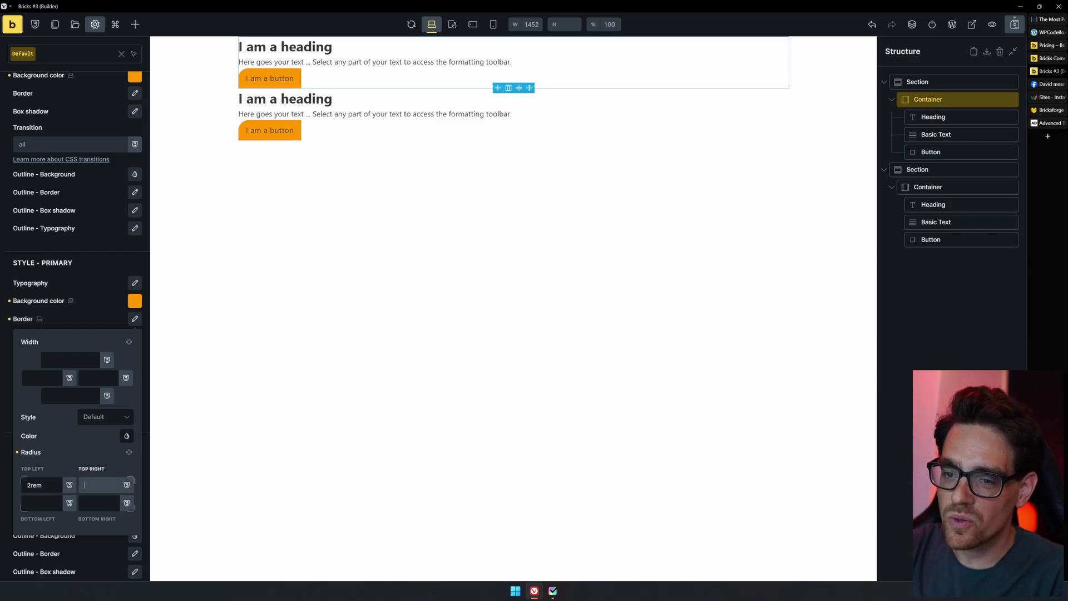
{"action": "left_click", "coordinate": [129, 452]}
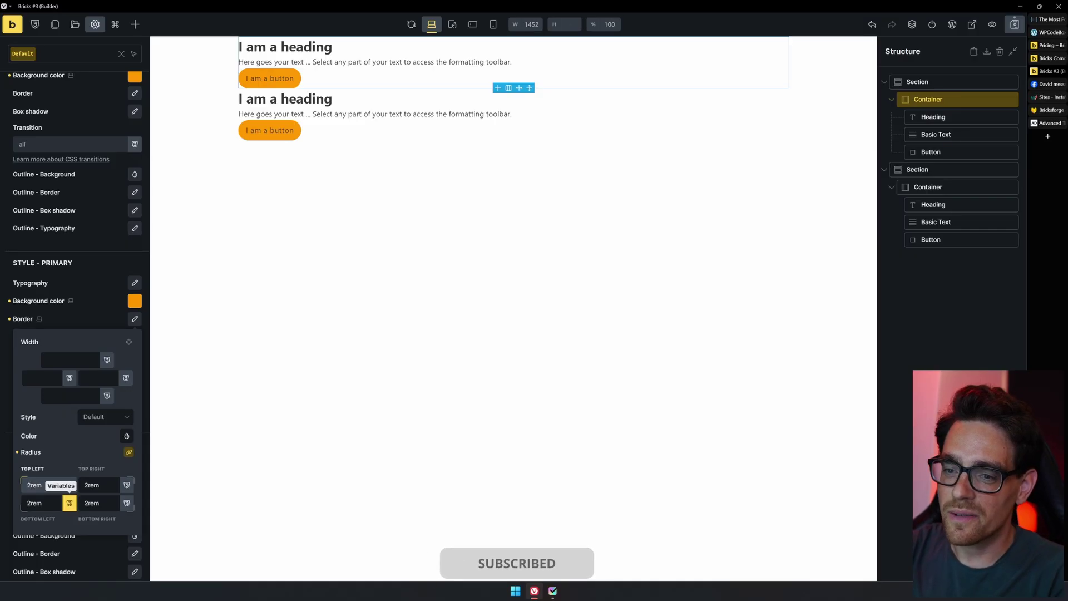
{"action": "key", "text": "Down"}
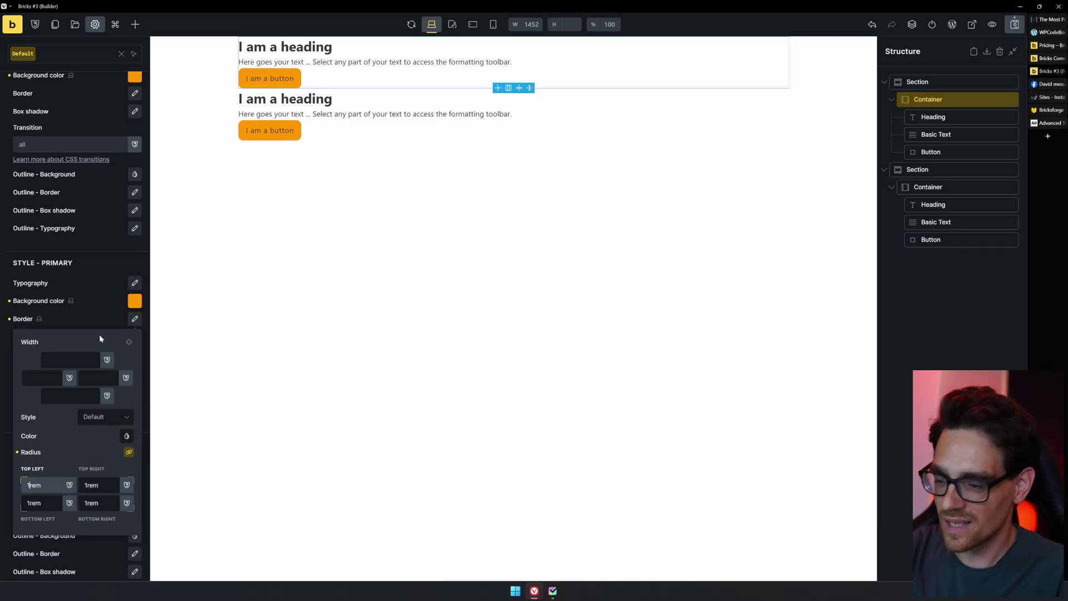
{"action": "key", "text": "Down"}
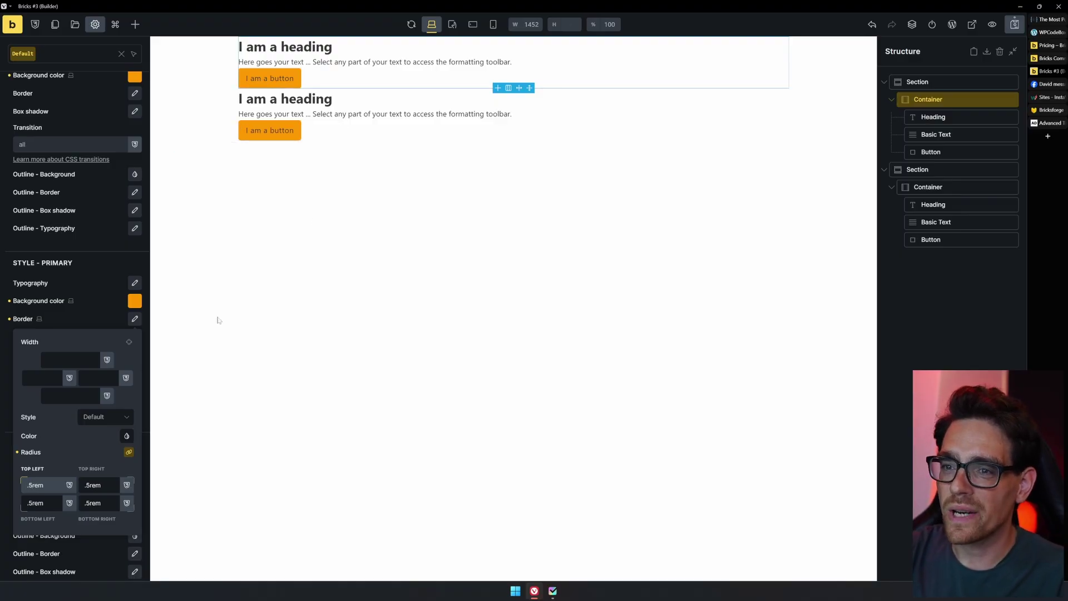
{"action": "left_click", "coordinate": [134, 300]}
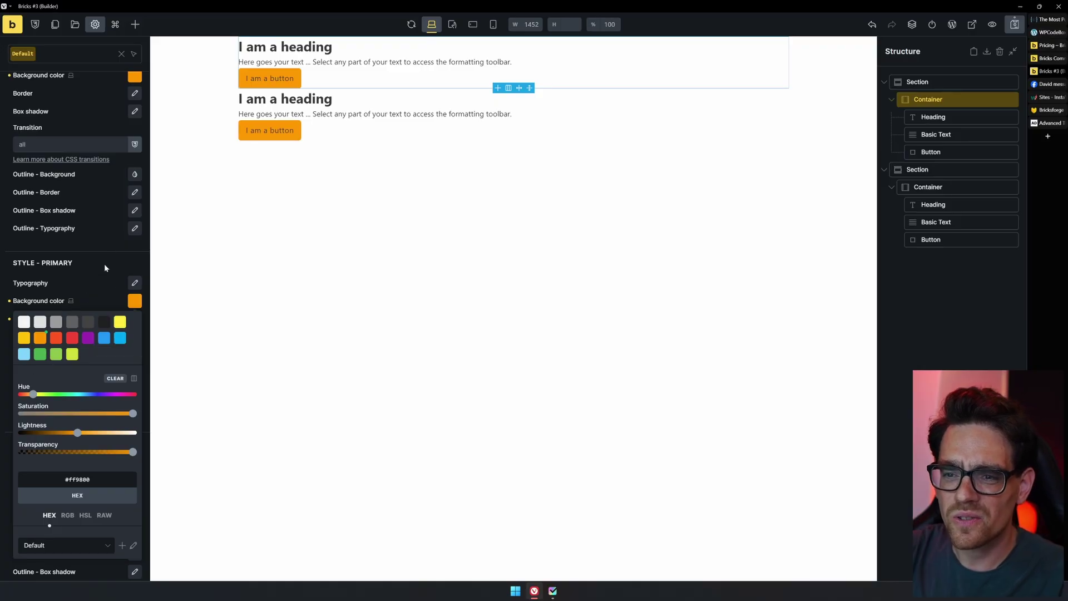
Step: Toggle the palette between list view and swatches to locate Color #9
{"action": "left_click", "coordinate": [134, 380]}
{"action": "scroll", "coordinate": [110, 385], "scroll_direction": "down", "scroll_amount": 10}
{"action": "left_click", "coordinate": [134, 423]}
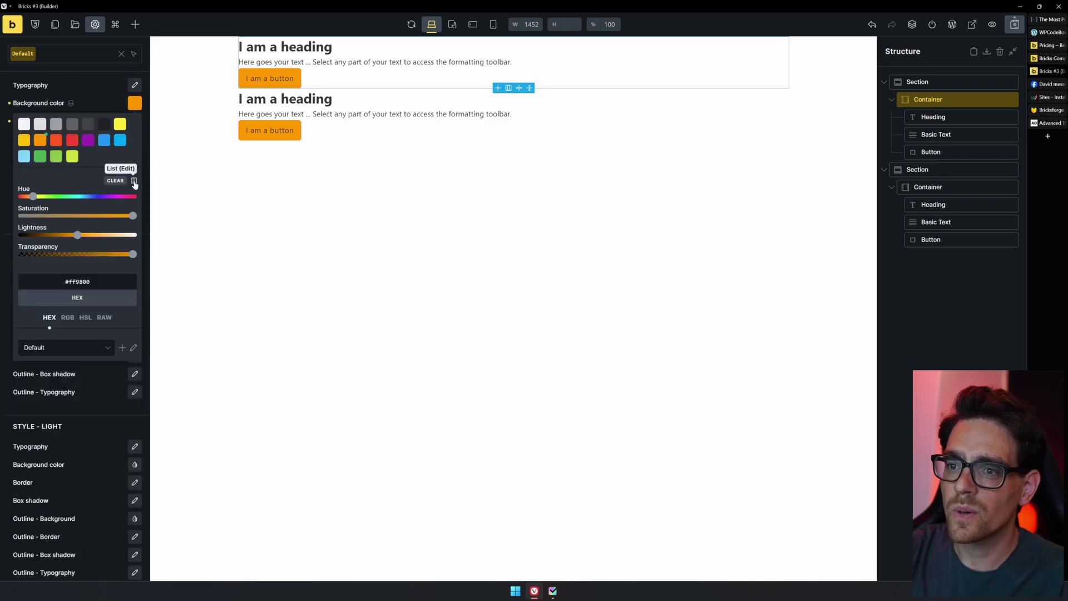
{"action": "scroll", "coordinate": [106, 384], "scroll_direction": "up", "scroll_amount": 10}
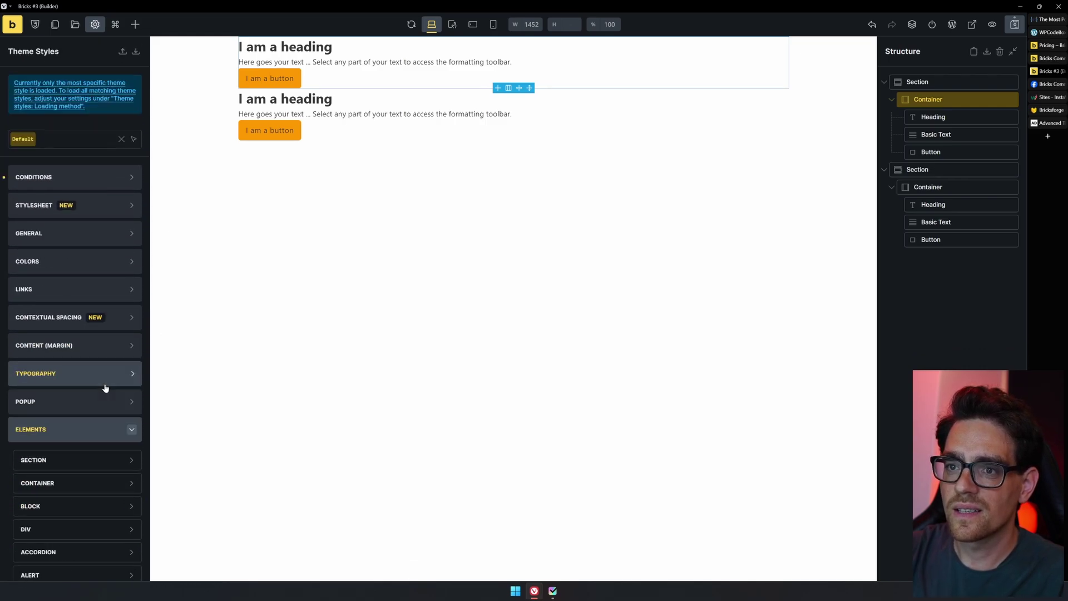
{"action": "scroll", "coordinate": [105, 387], "scroll_direction": "down", "scroll_amount": 8}
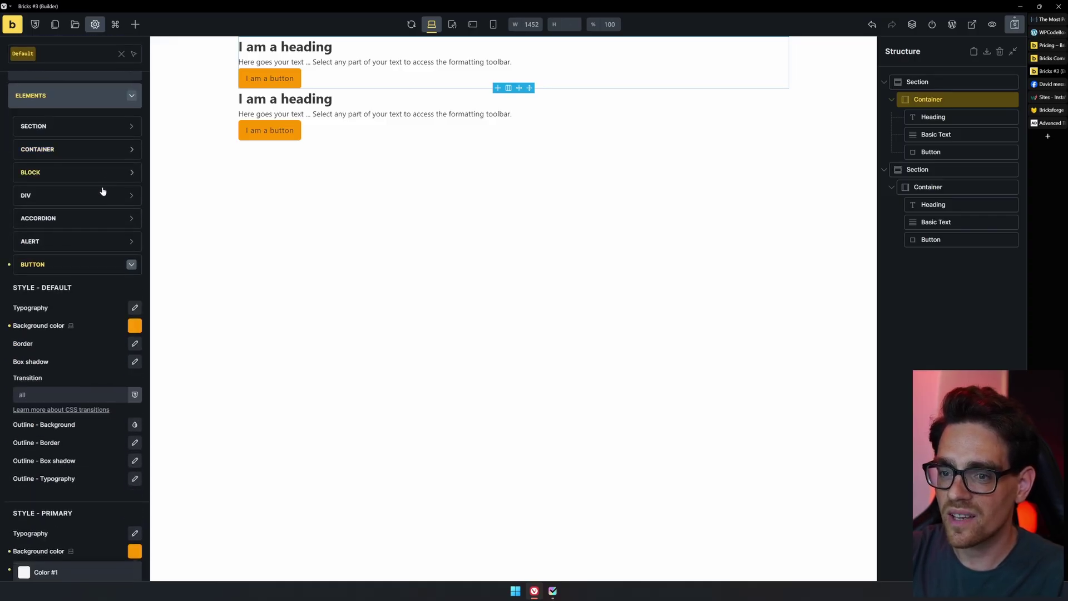
{"action": "scroll", "coordinate": [101, 194], "scroll_direction": "down", "scroll_amount": 8}
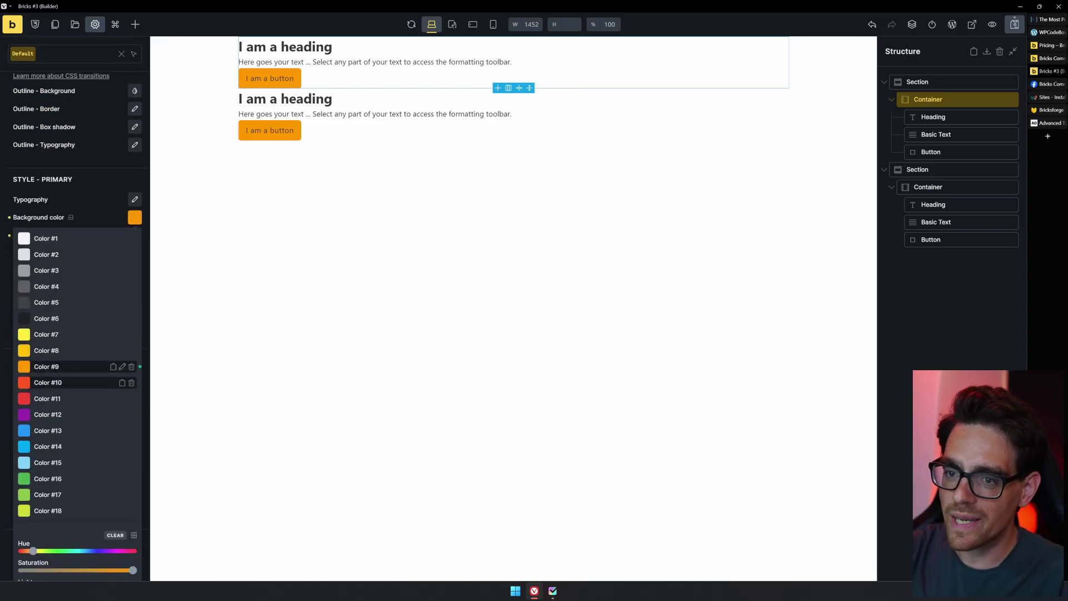
Step: Shift Color #9's hue to orange #ff8000 and save it
{"action": "left_click", "coordinate": [122, 367]}
{"action": "scroll", "coordinate": [108, 410], "scroll_direction": "down", "scroll_amount": 2}
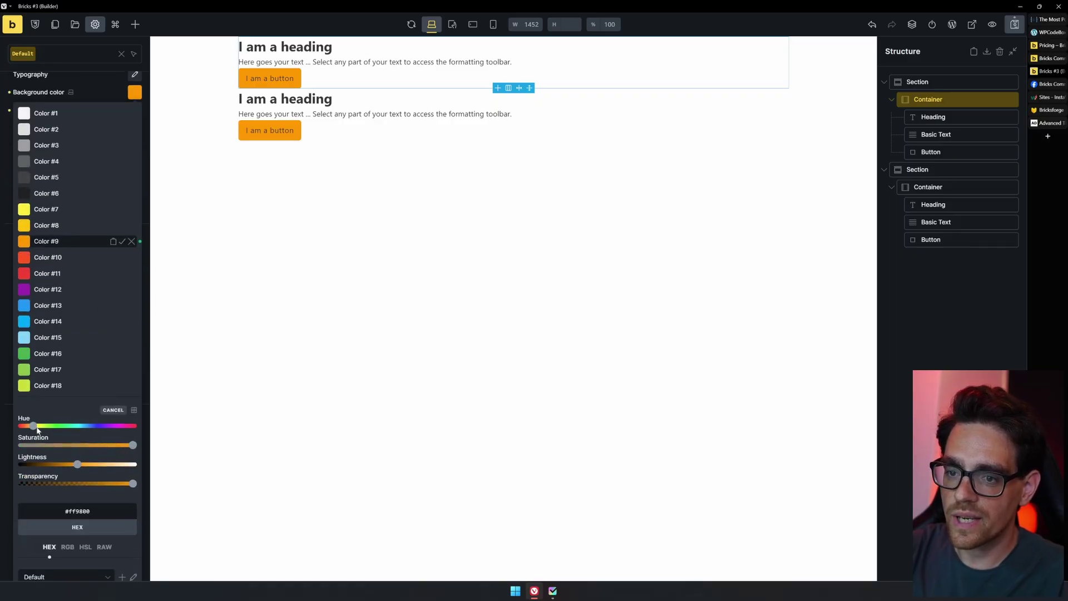
{"action": "left_click_drag", "start_coordinate": [36, 425], "coordinate": [95, 427]}
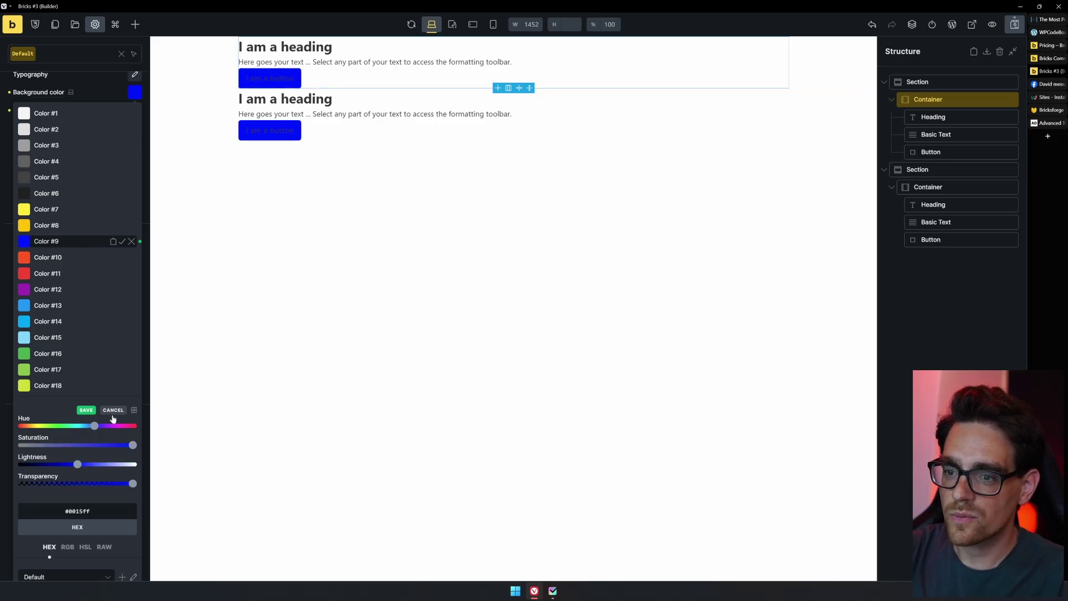
{"action": "left_click_drag", "start_coordinate": [95, 427], "coordinate": [31, 427]}
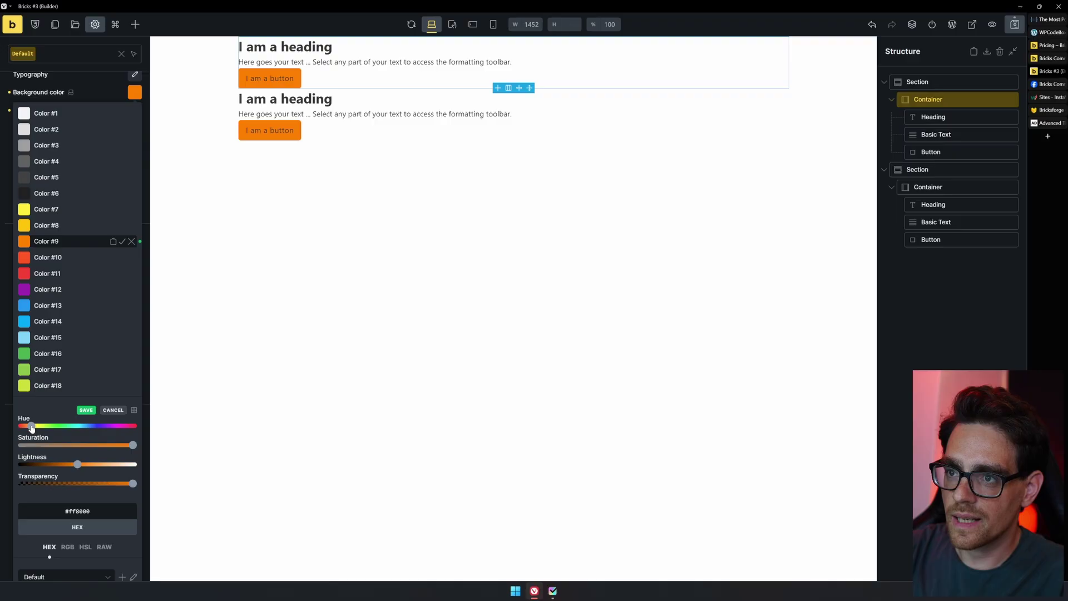
{"action": "left_click", "coordinate": [86, 410]}
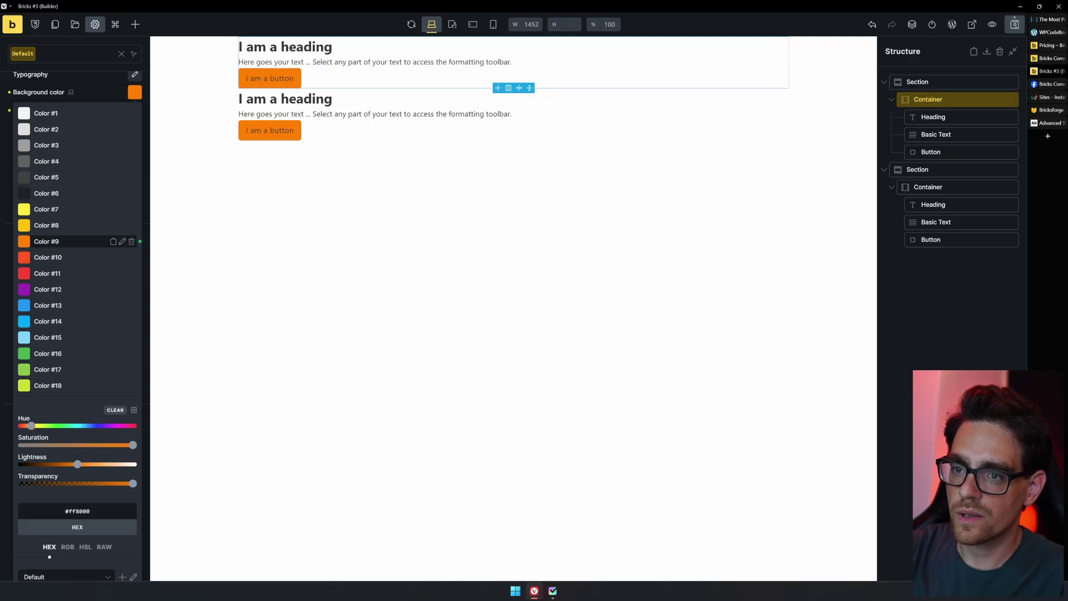
Step: Rename Color #9 to 'Orange'
{"action": "left_click", "coordinate": [81, 243]}
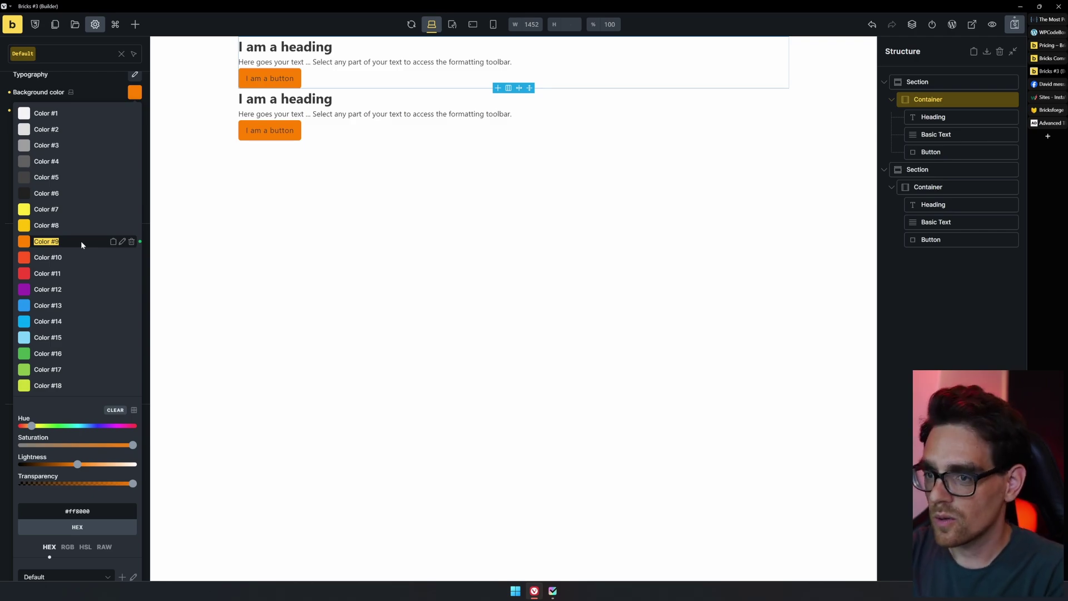
{"action": "left_click", "coordinate": [122, 242]}
{"action": "double_click", "coordinate": [56, 241]}
{"action": "key", "text": "ctrl+a"}
{"action": "type", "text": "O"}
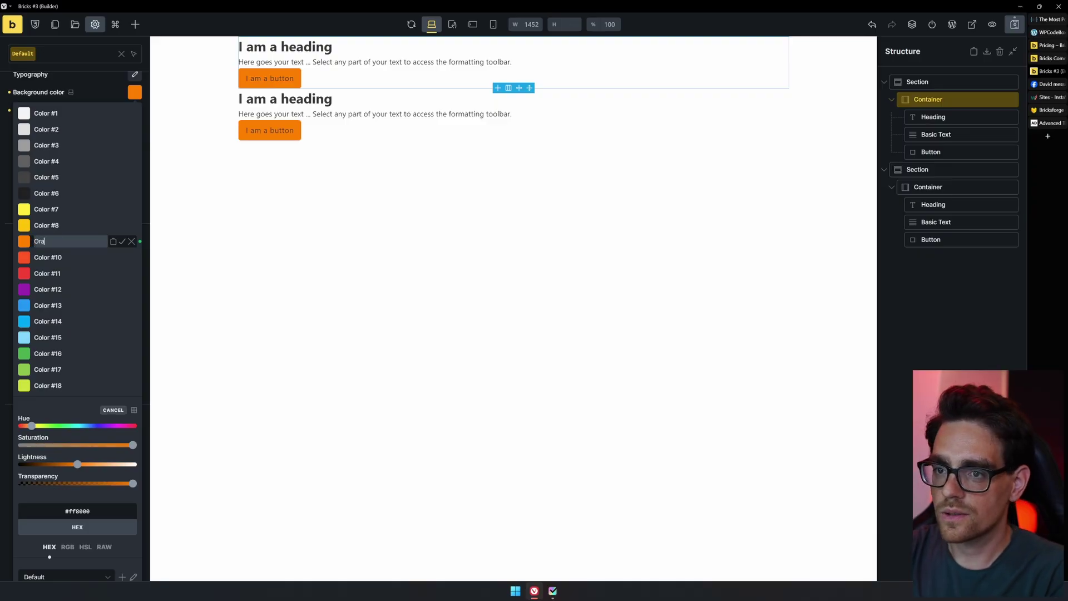
{"action": "type", "text": "range"}
{"action": "key", "text": "Return"}
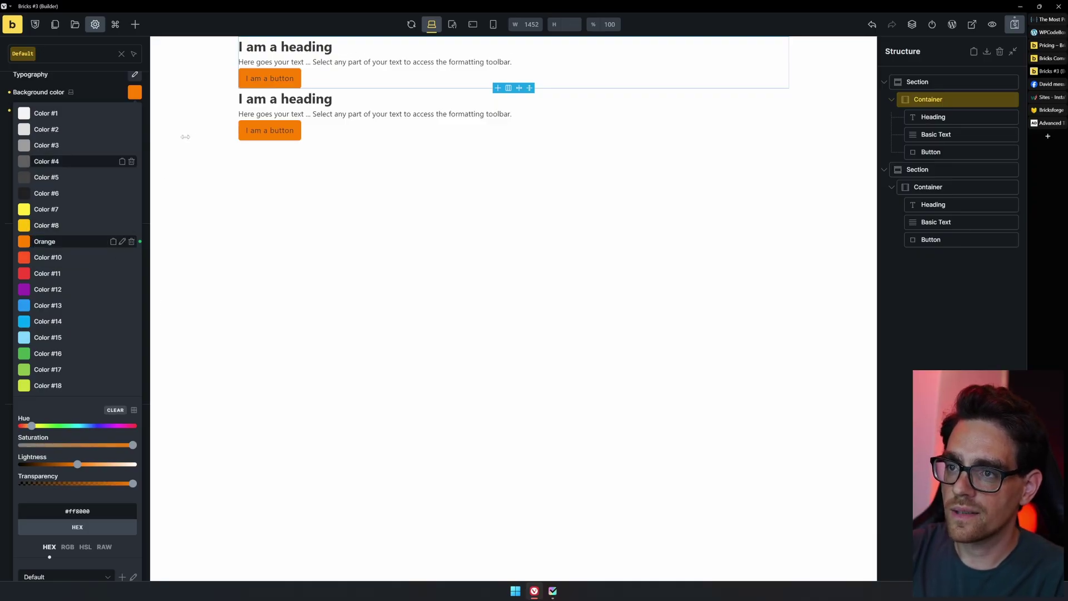
{"action": "scroll", "coordinate": [87, 127], "scroll_direction": "up", "scroll_amount": 1}
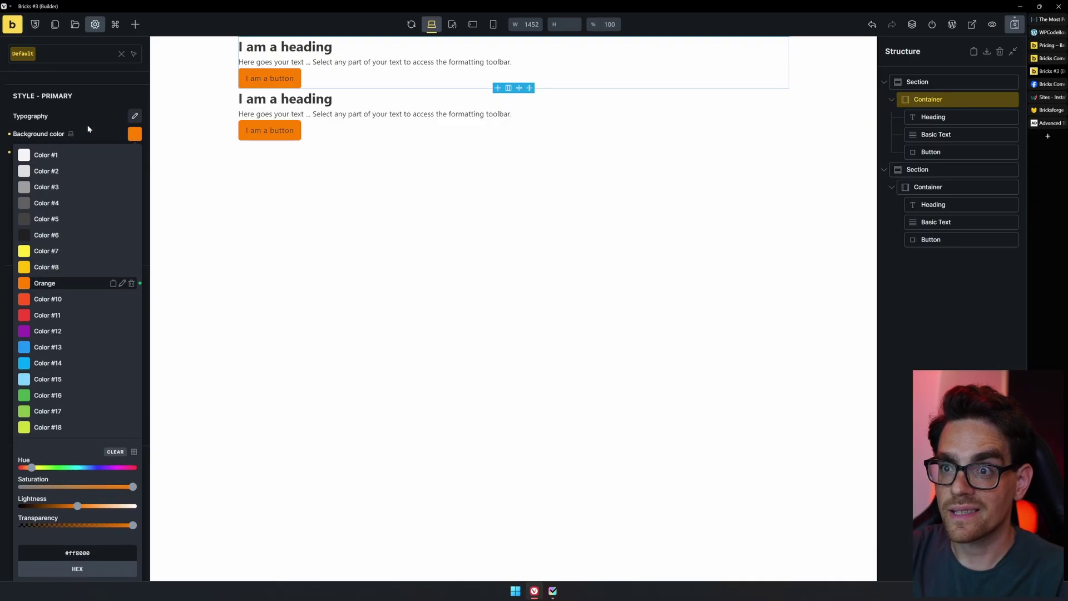
Step: Close the colour palette and select the first section's container, keeping its display as flex
{"action": "left_click", "coordinate": [105, 132]}
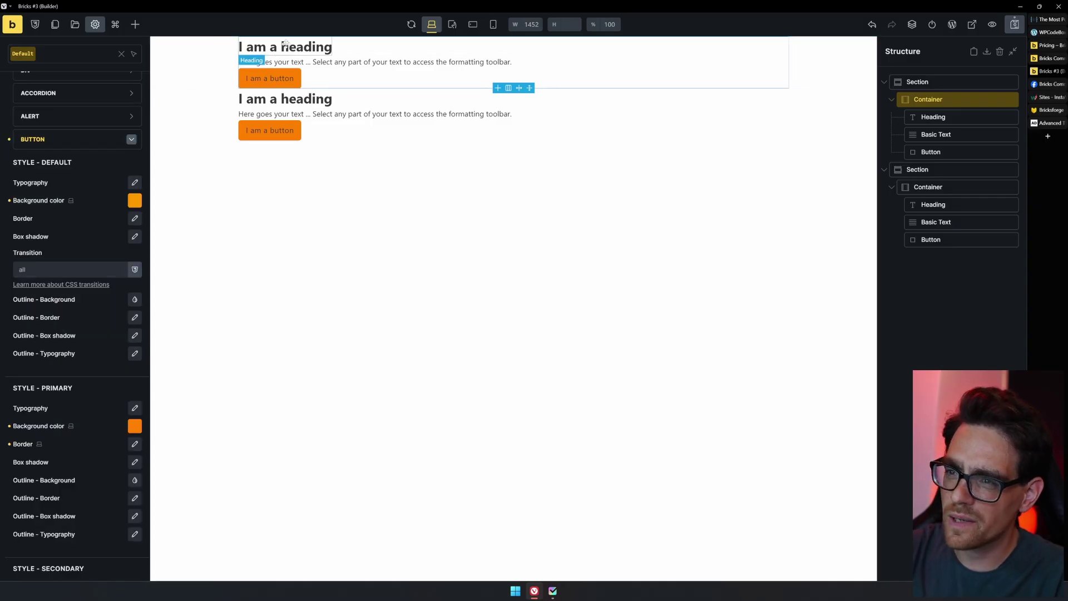
{"action": "left_click", "coordinate": [989, 101]}
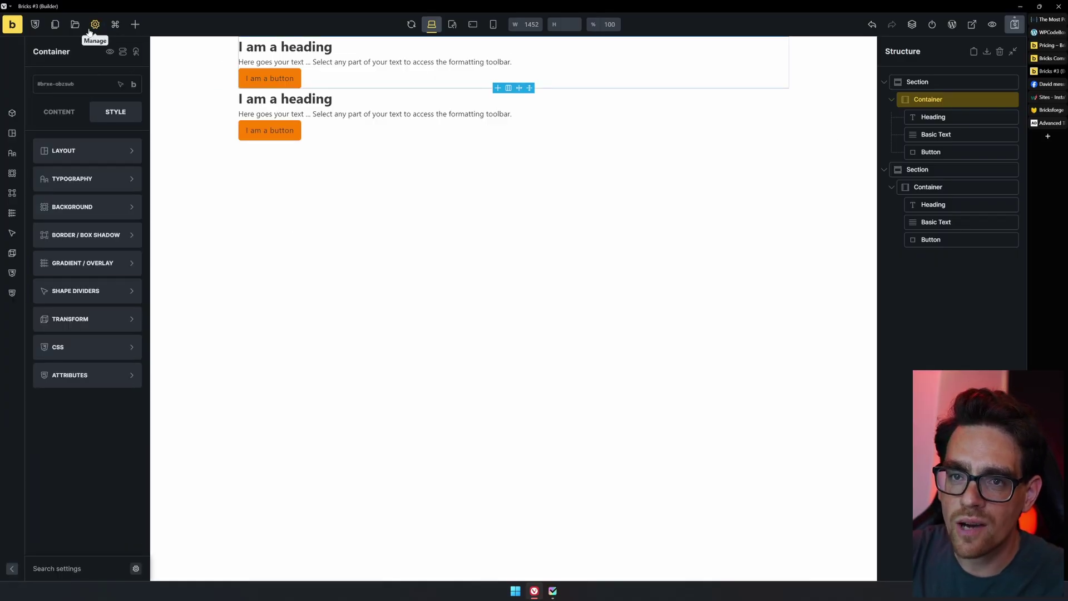
{"action": "left_click", "coordinate": [59, 112]}
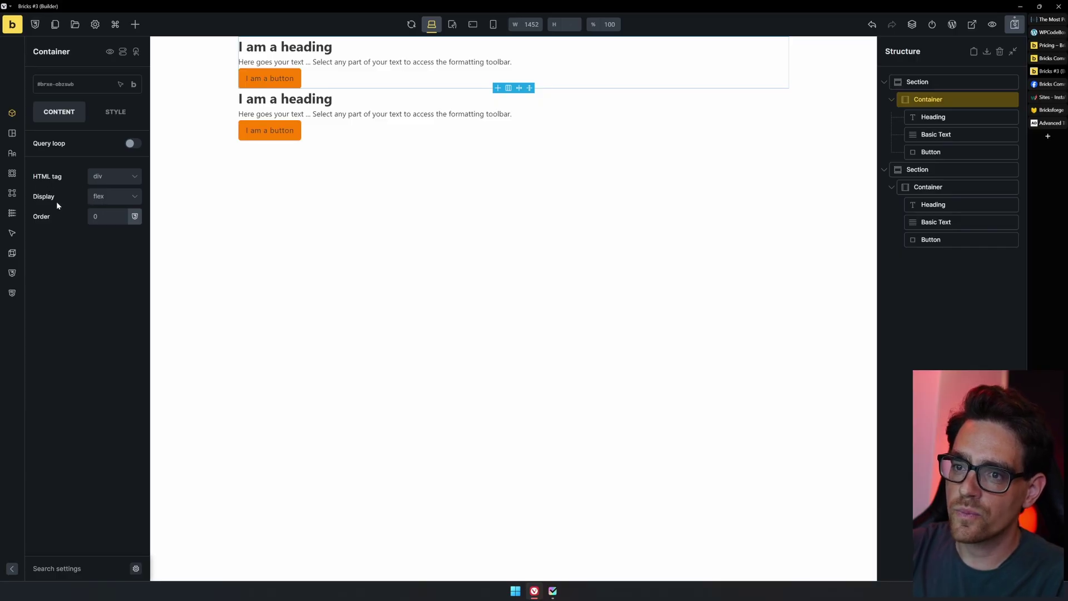
{"action": "left_click", "coordinate": [107, 205]}
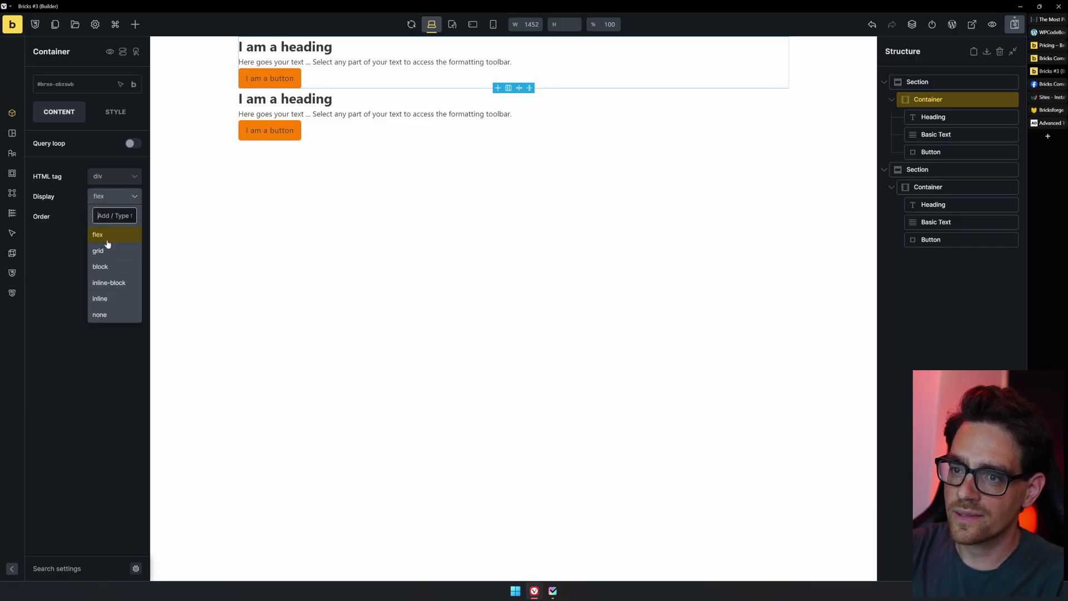
{"action": "left_click", "coordinate": [91, 409]}
Step: Expand the Typography group in the container's Style settings
{"action": "left_click", "coordinate": [115, 112]}
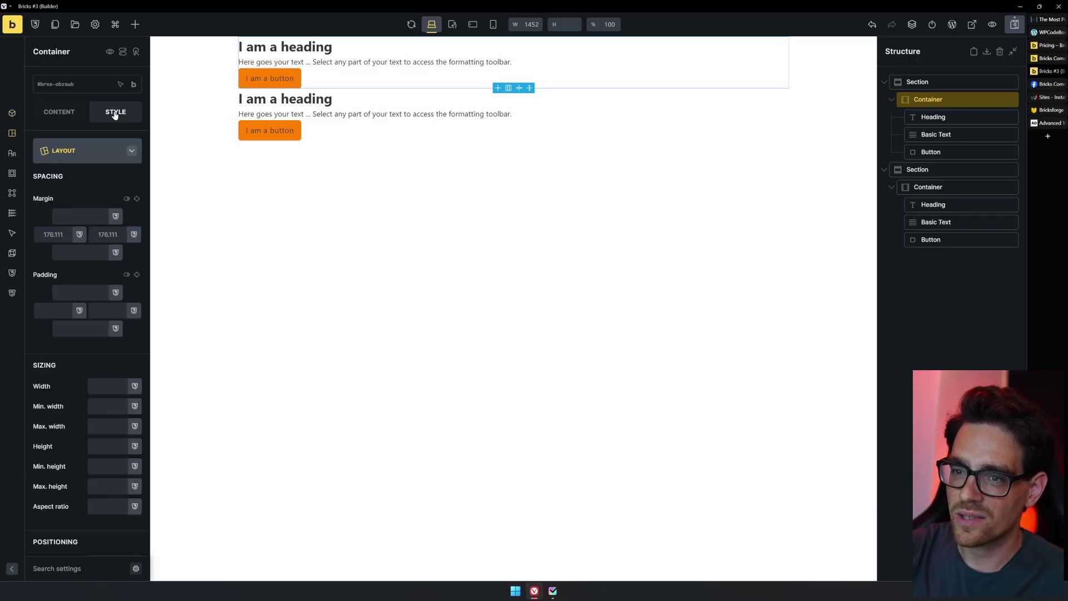
{"action": "scroll", "coordinate": [127, 331], "scroll_direction": "down", "scroll_amount": 8}
{"action": "scroll", "coordinate": [87, 327], "scroll_direction": "down", "scroll_amount": 3}
{"action": "scroll", "coordinate": [79, 358], "scroll_direction": "up", "scroll_amount": 10}
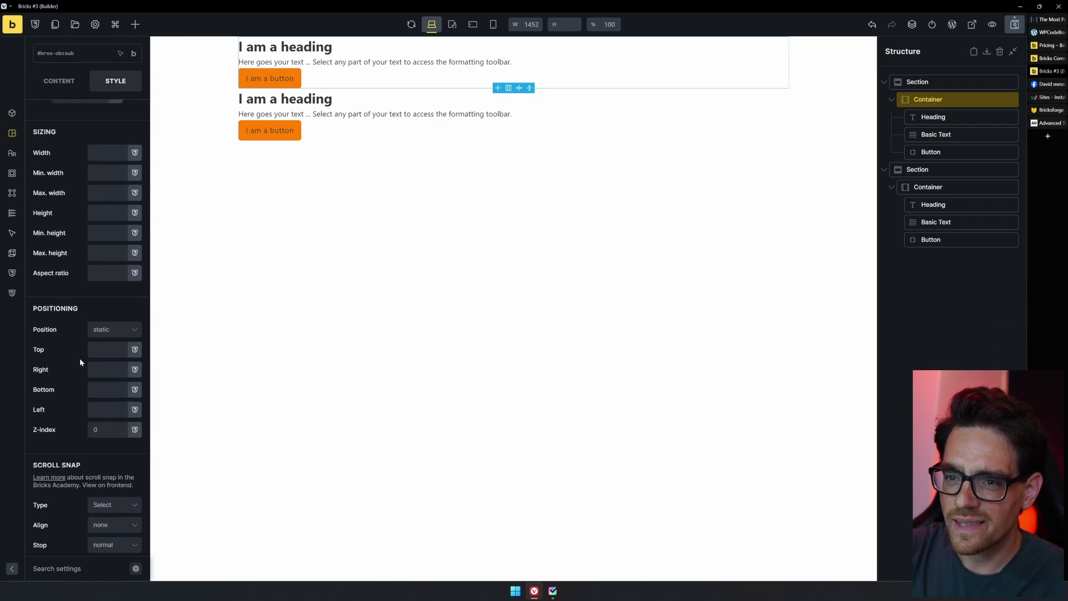
{"action": "left_click", "coordinate": [12, 153]}
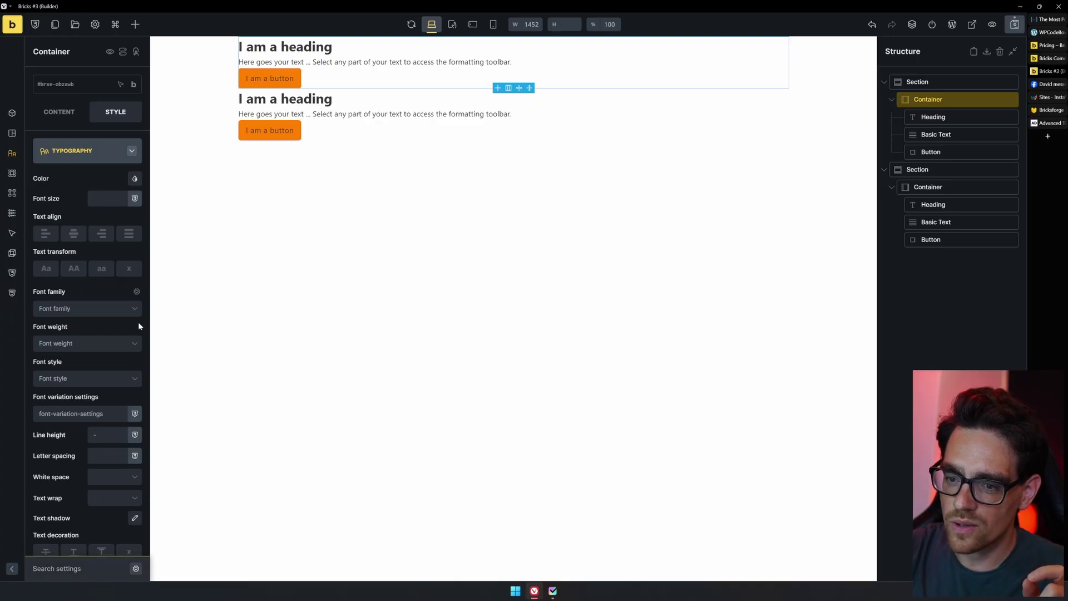
Step: Set the first container's column and row gaps to 1rem via the 'gap' settings search
{"action": "type", "text": "gap"}
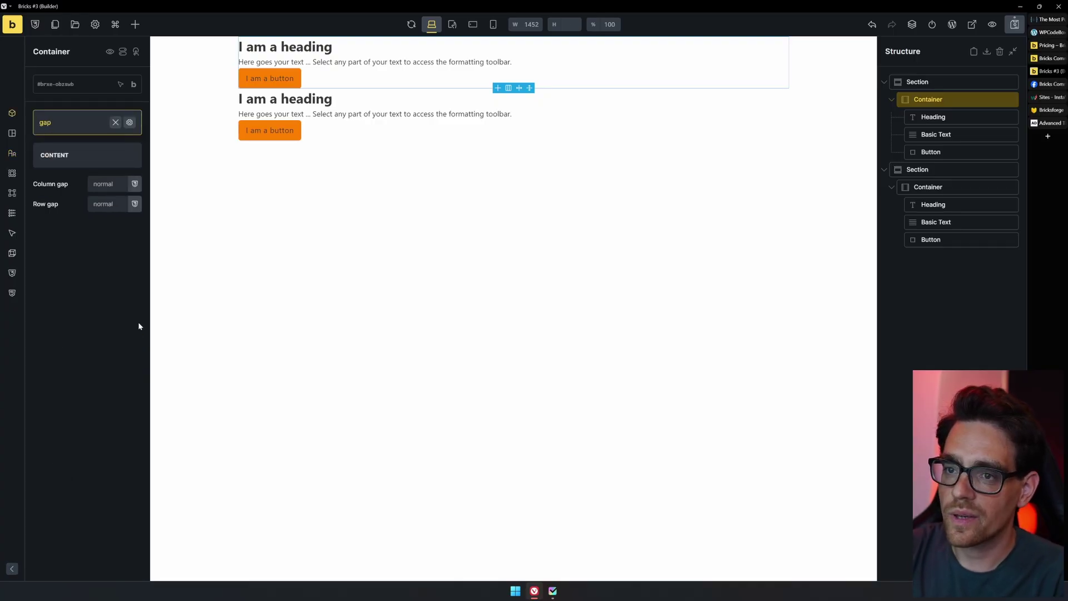
{"action": "key", "text": "Tab"}
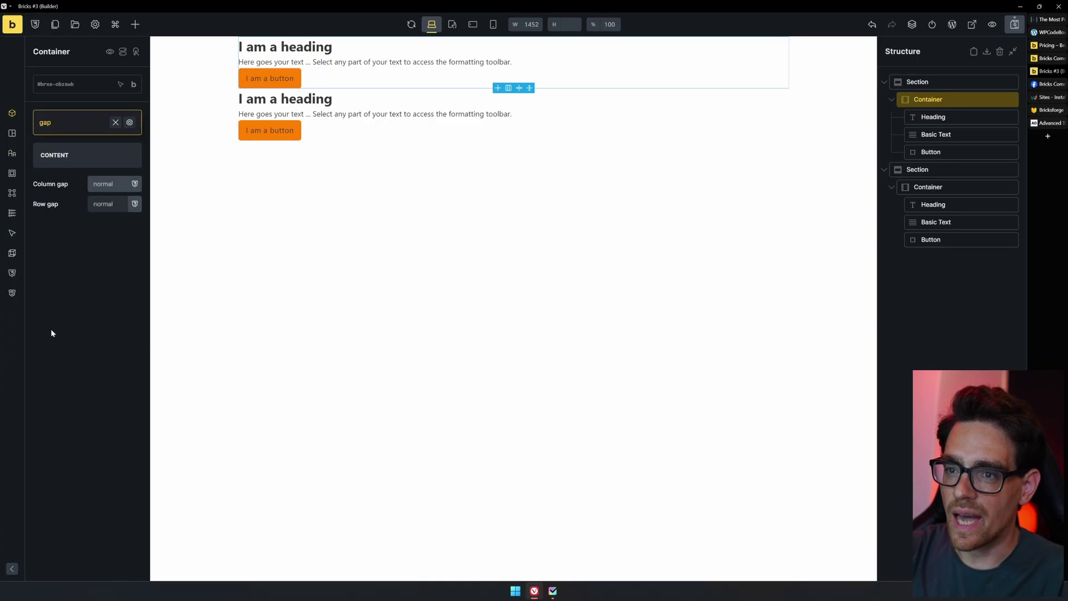
{"action": "type", "text": "1rem"}
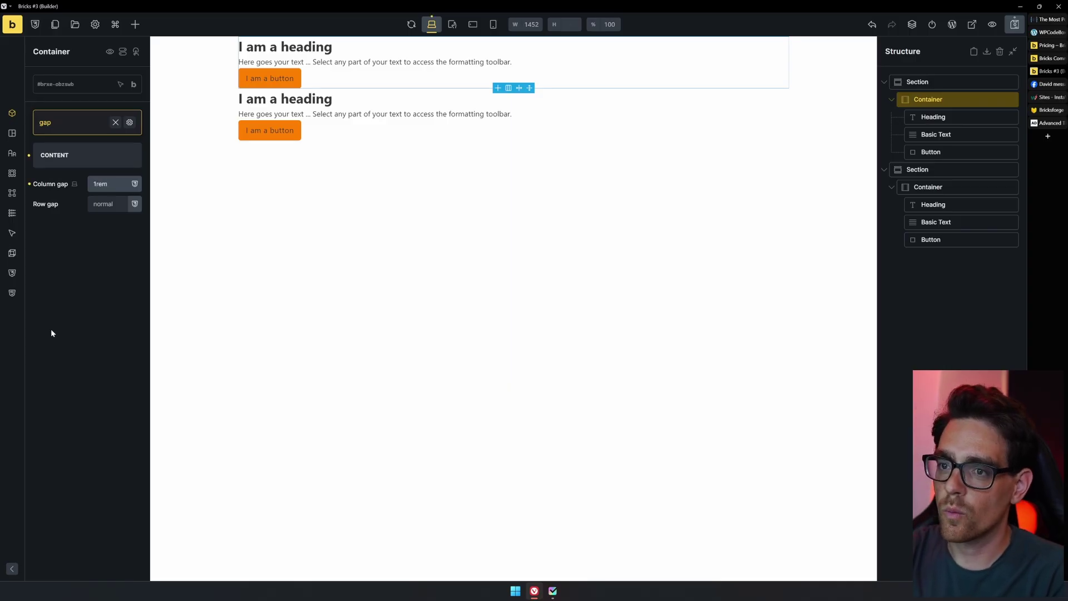
{"action": "key", "text": "Tab"}
{"action": "type", "text": "1rem"}
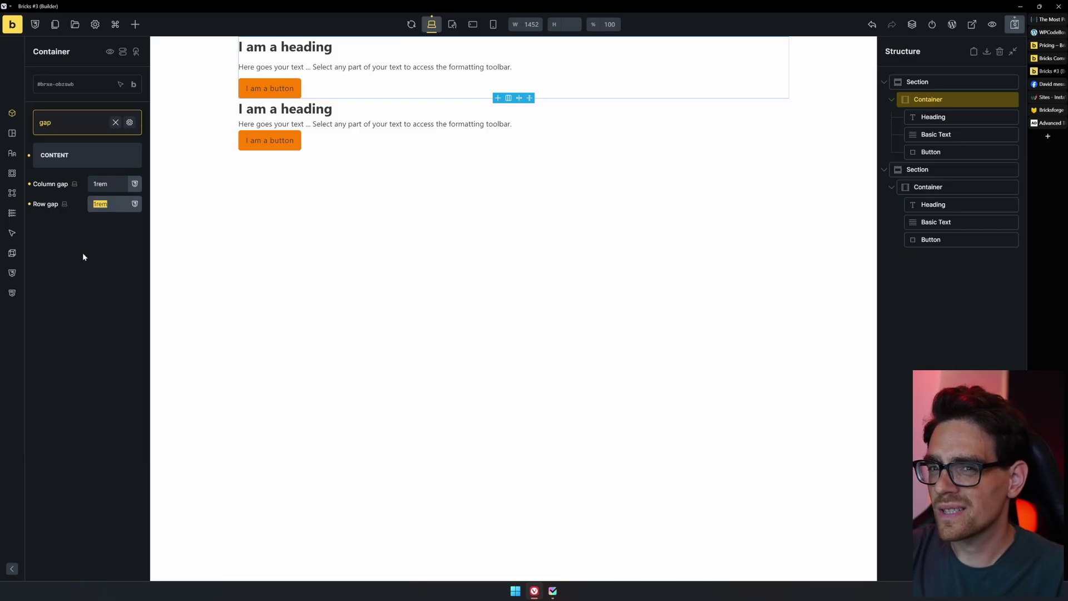
Step: Give the second section's container 2rem top and bottom padding
{"action": "left_click", "coordinate": [786, 125]}
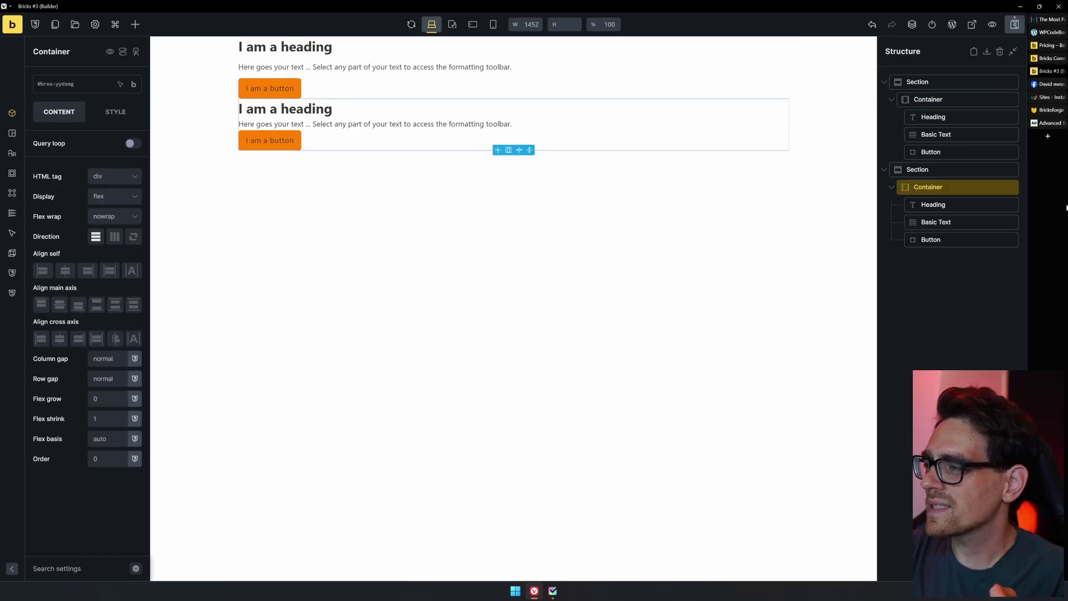
{"action": "left_click", "coordinate": [117, 111]}
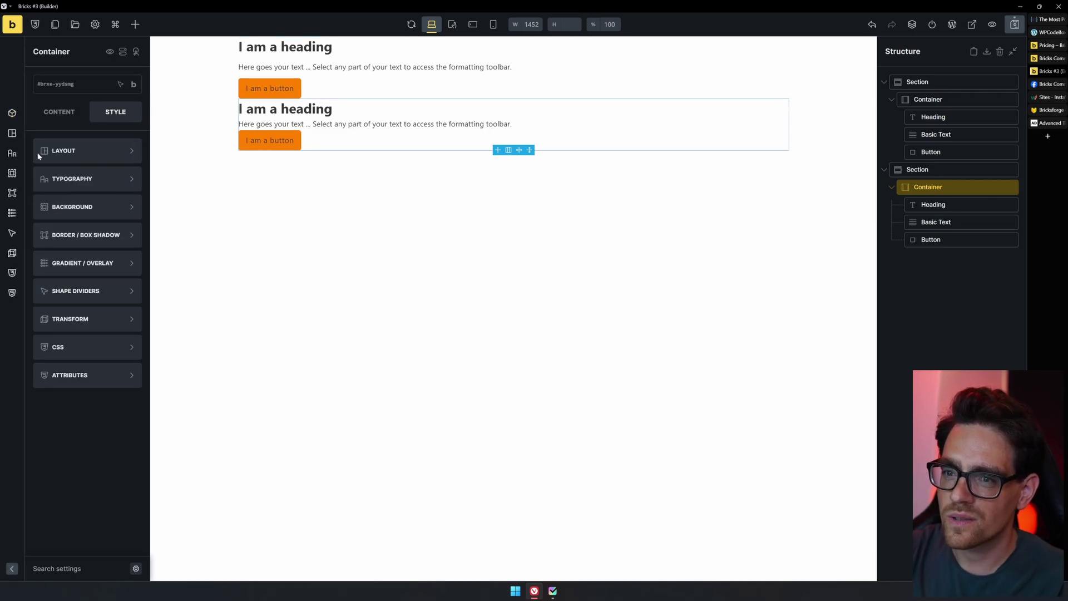
{"action": "left_click", "coordinate": [100, 148]}
{"action": "left_click", "coordinate": [81, 292]}
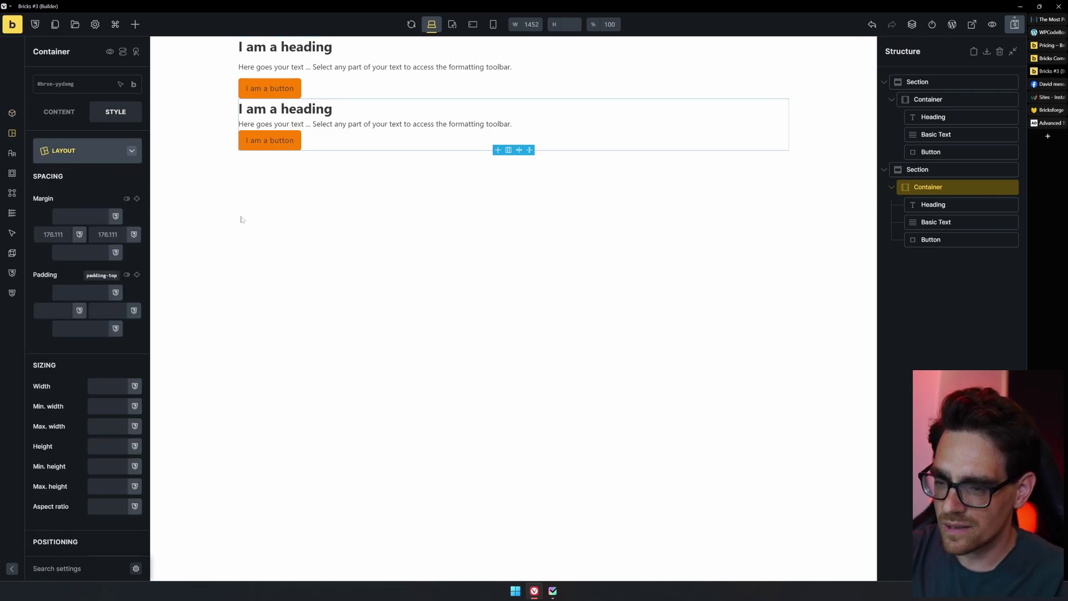
{"action": "type", "text": "2rem"}
{"action": "key", "text": "ctrl+a"}
{"action": "key", "text": "ctrl+c"}
{"action": "key", "text": "Tab"}
{"action": "key", "text": "Tab"}
{"action": "key", "text": "Tab"}
{"action": "key", "text": "Tab"}
{"action": "key", "text": "Tab"}
{"action": "key", "text": "Tab"}
{"action": "key", "text": "ctrl+v"}
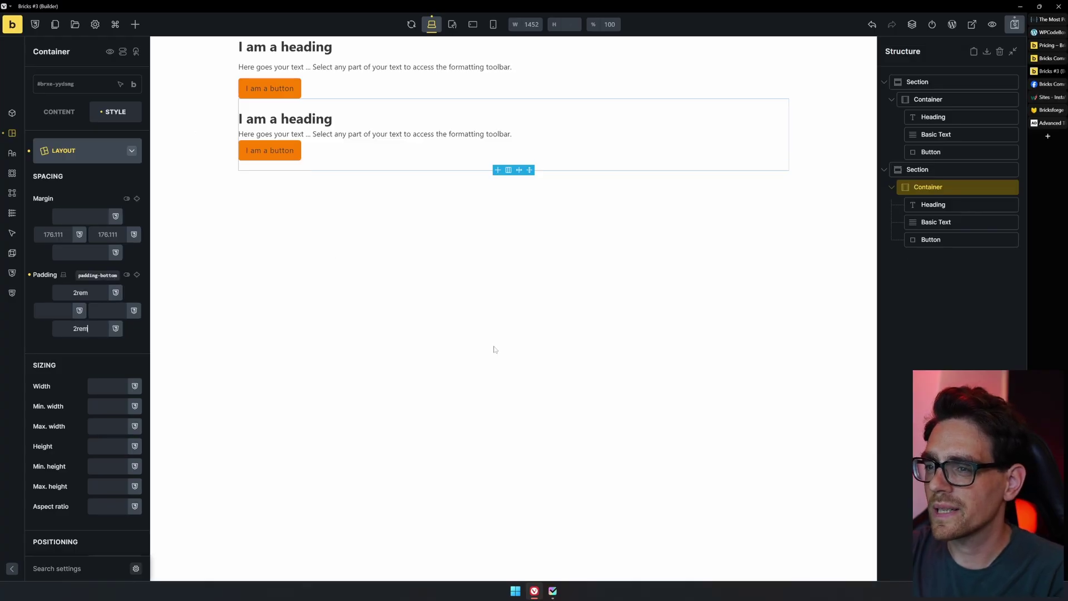
Step: Give the first section's container the same 2rem top and bottom padding
{"action": "left_click", "coordinate": [644, 63]}
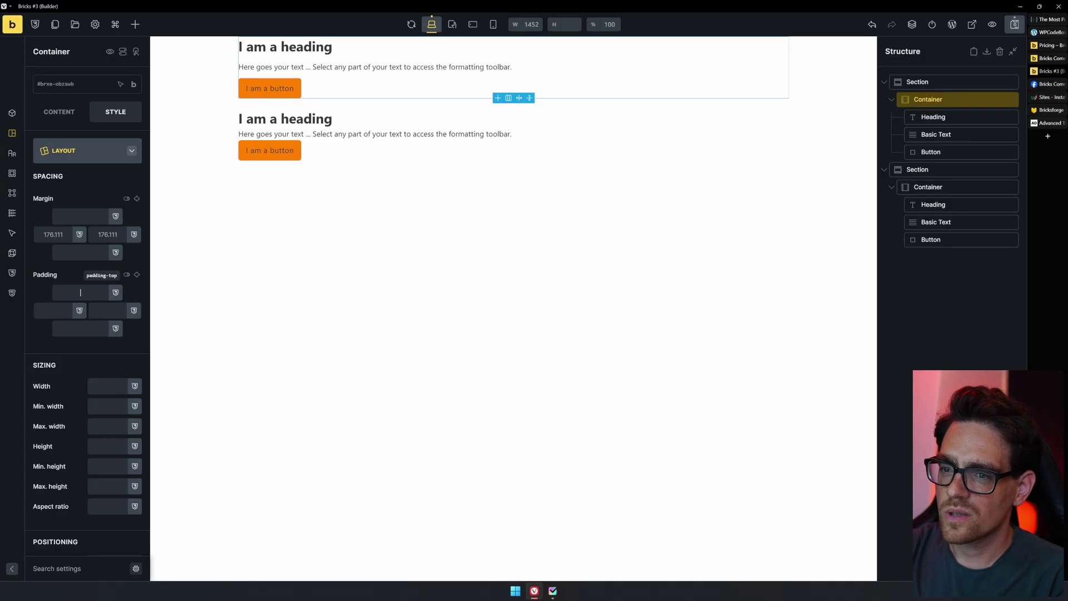
{"action": "key", "text": "ctrl+v"}
{"action": "key", "text": "Tab"}
{"action": "key", "text": "Tab"}
{"action": "key", "text": "Tab"}
{"action": "key", "text": "Tab"}
{"action": "key", "text": "Tab"}
{"action": "key", "text": "Tab"}
{"action": "key", "text": "ctrl+v"}
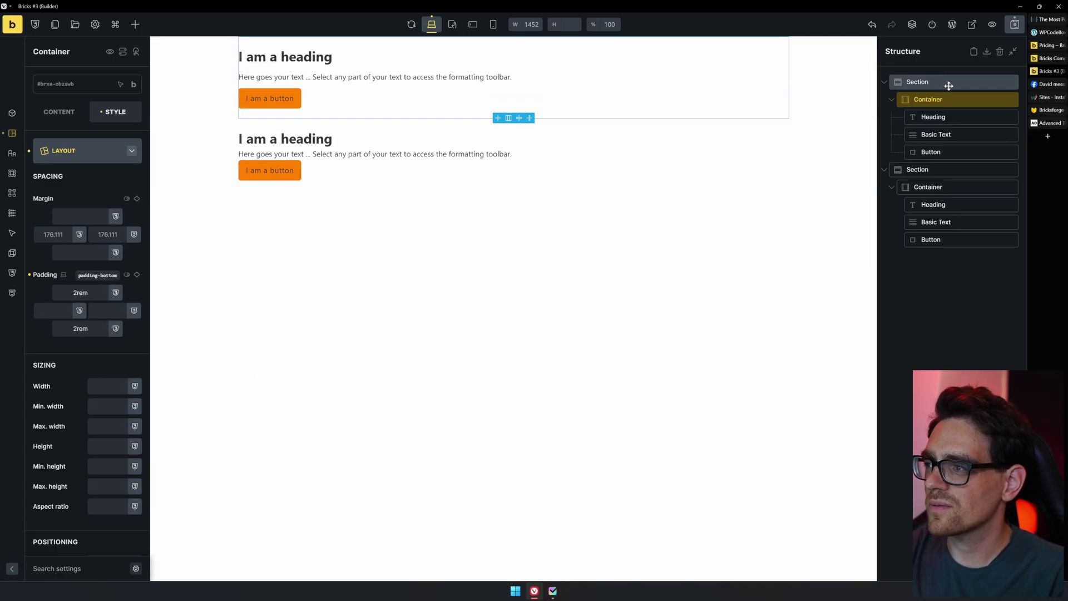
Step: Duplicate the second section and reorder the copy's contents as button, text, then heading
{"action": "right_click", "coordinate": [981, 177]}
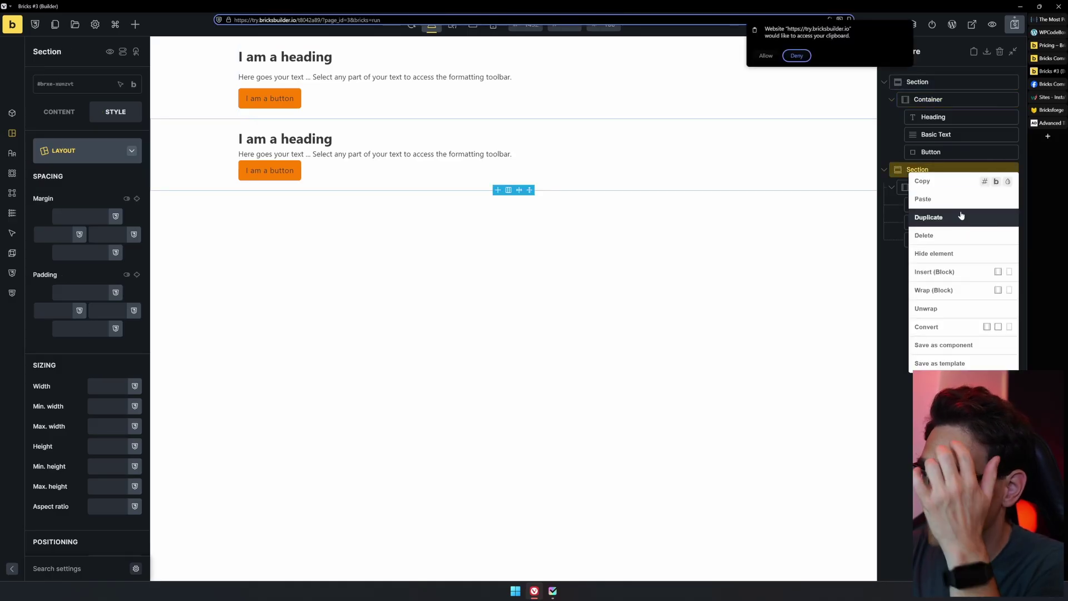
{"action": "left_click", "coordinate": [956, 217]}
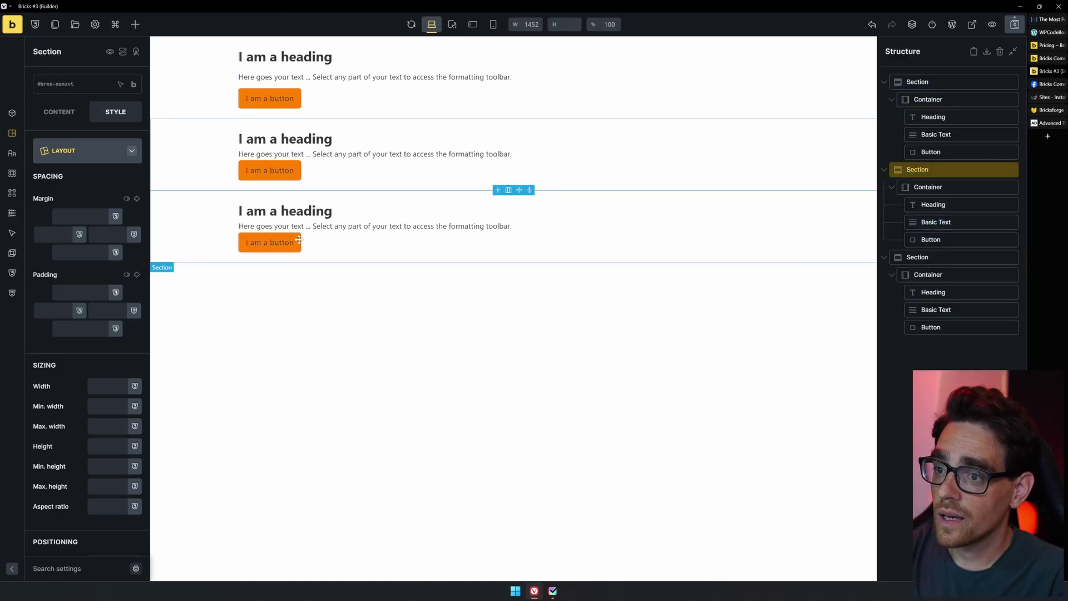
{"action": "left_click_drag", "start_coordinate": [292, 208], "coordinate": [305, 256]}
{"action": "left_click_drag", "start_coordinate": [268, 225], "coordinate": [281, 210]}
{"action": "left_click", "coordinate": [807, 234]}
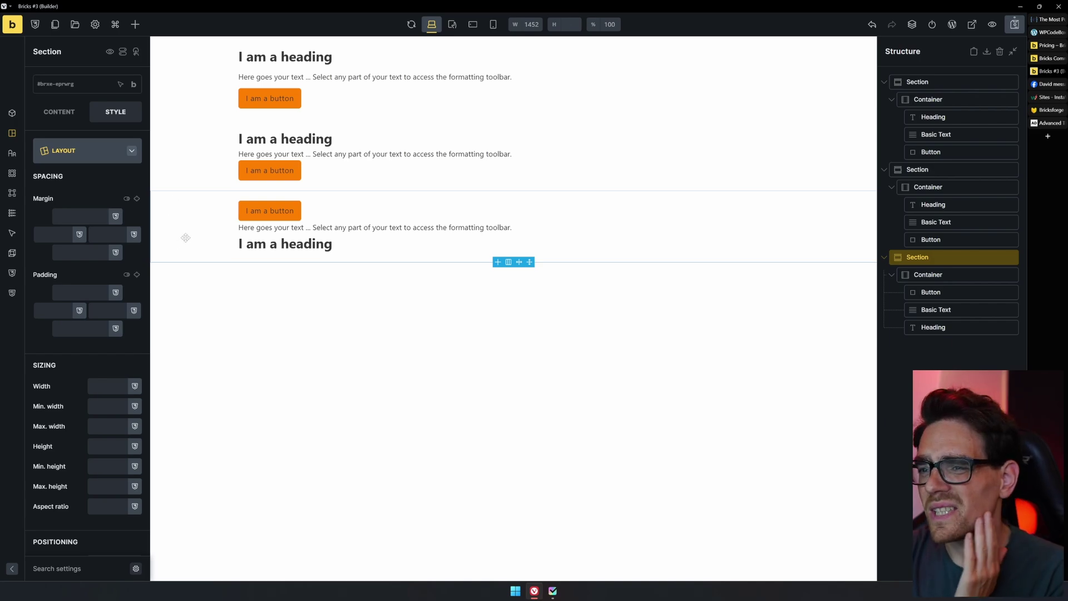
Step: Raise the third and second containers' top and bottom padding to 3rem
{"action": "left_click", "coordinate": [944, 274]}
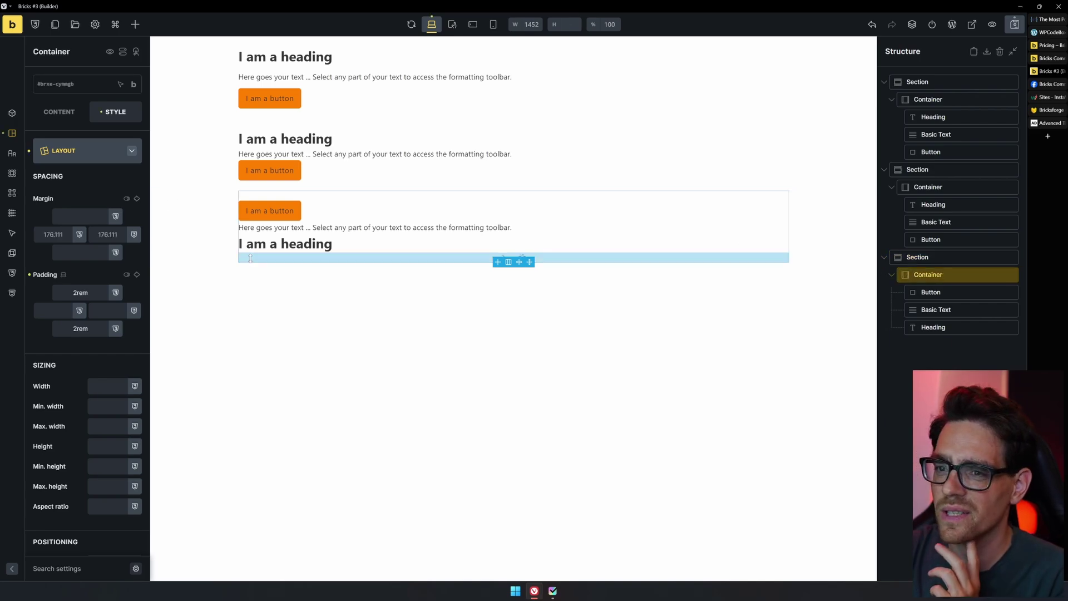
{"action": "left_click_drag", "start_coordinate": [246, 258], "coordinate": [245, 267]}
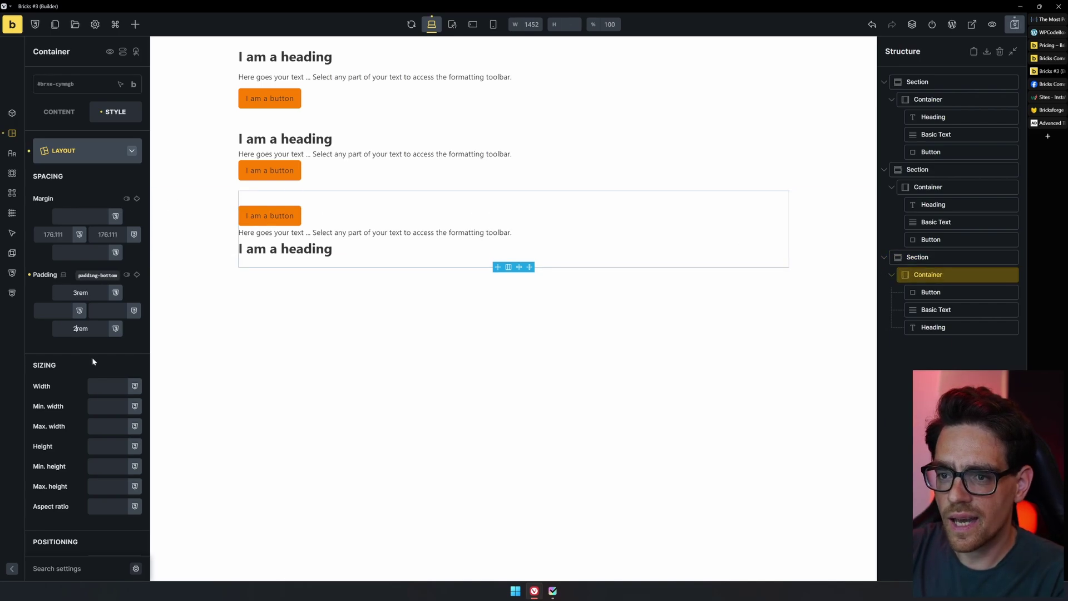
{"action": "key", "text": "BackSpace"}
{"action": "type", "text": "3"}
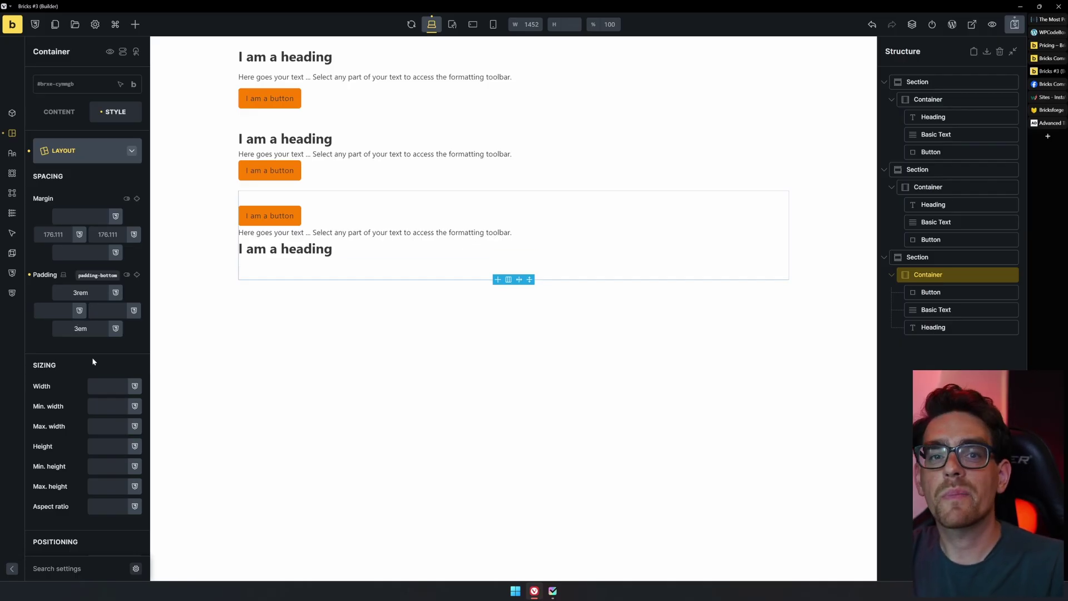
{"action": "left_click", "coordinate": [462, 168]}
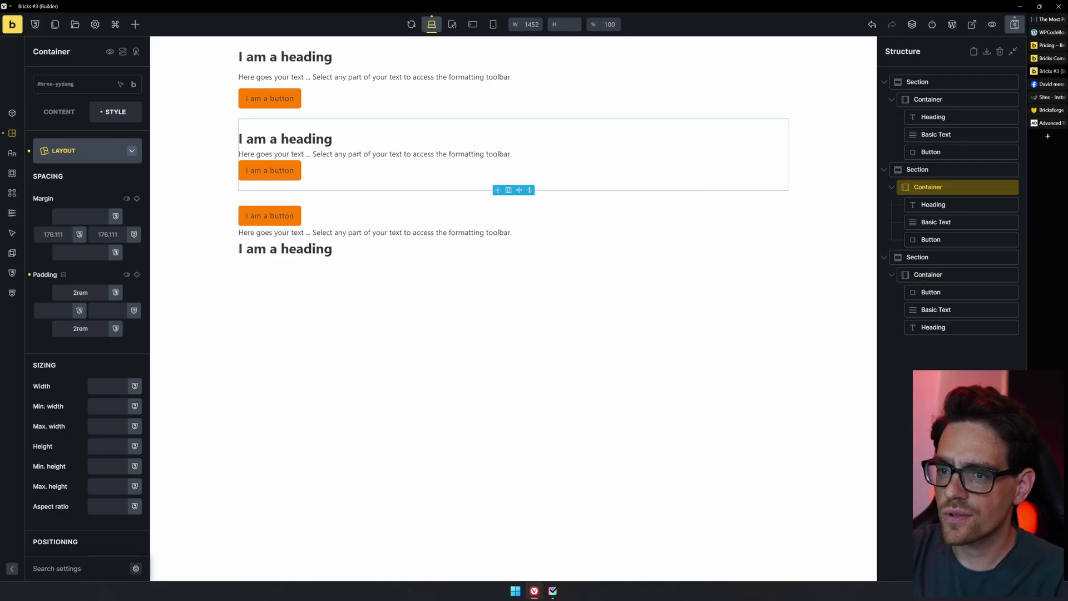
{"action": "type", "text": "3"}
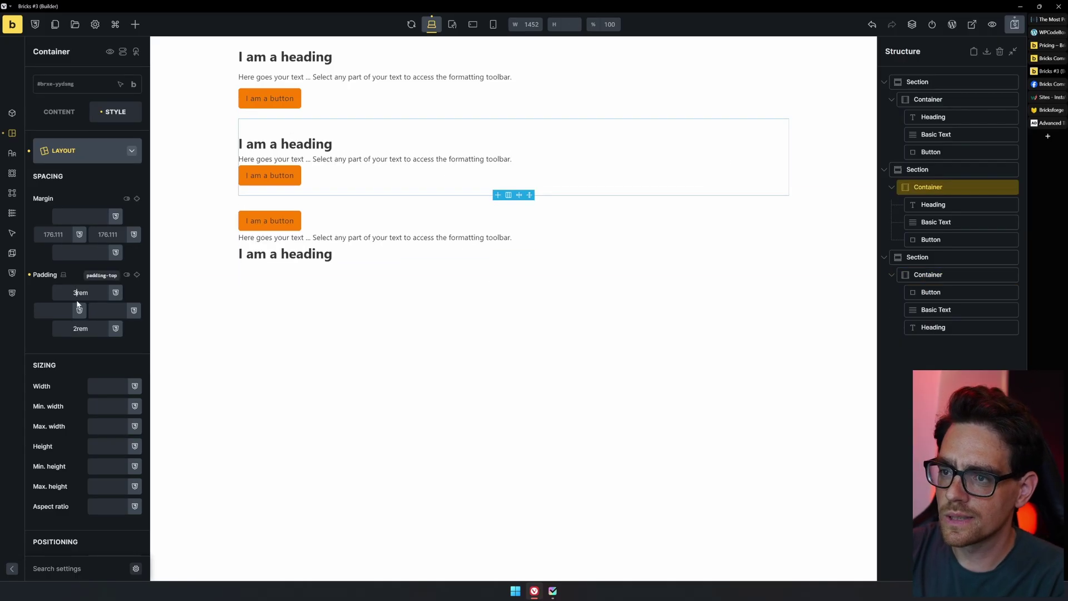
{"action": "left_click", "coordinate": [77, 328]}
{"action": "key", "text": "BackSpace"}
{"action": "type", "text": "3"}
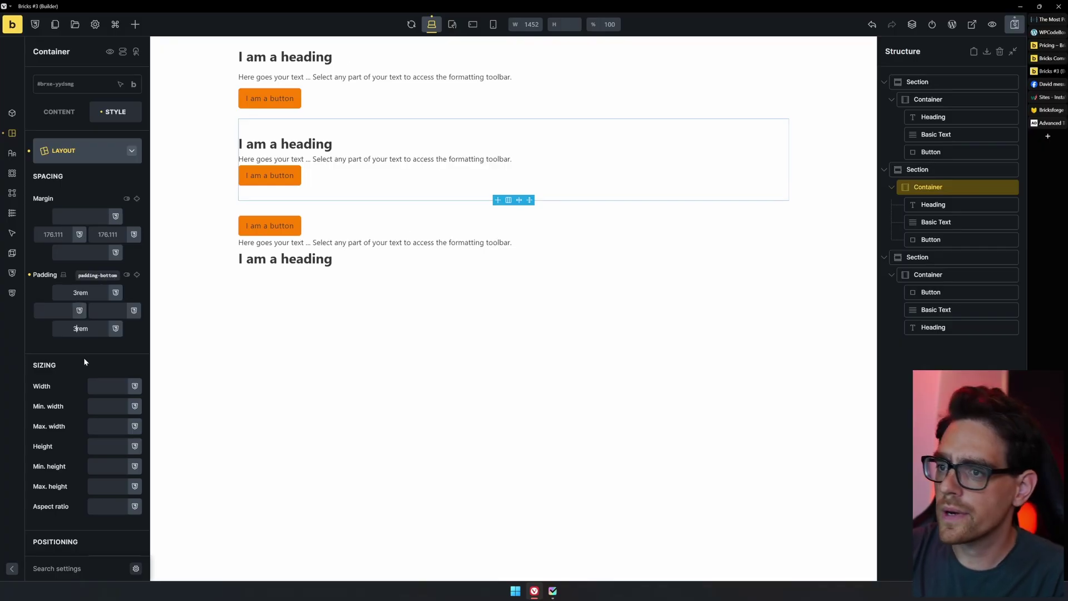
Step: Change the first container's top and bottom padding to 3rem
{"action": "left_click", "coordinate": [677, 55]}
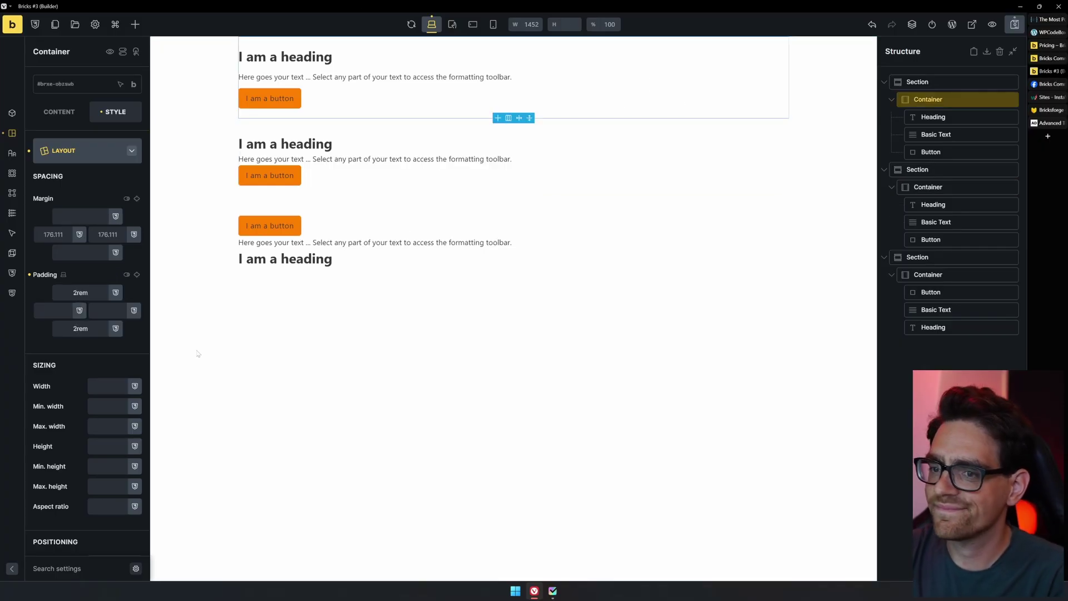
{"action": "left_click", "coordinate": [80, 292]}
{"action": "type", "text": "3"}
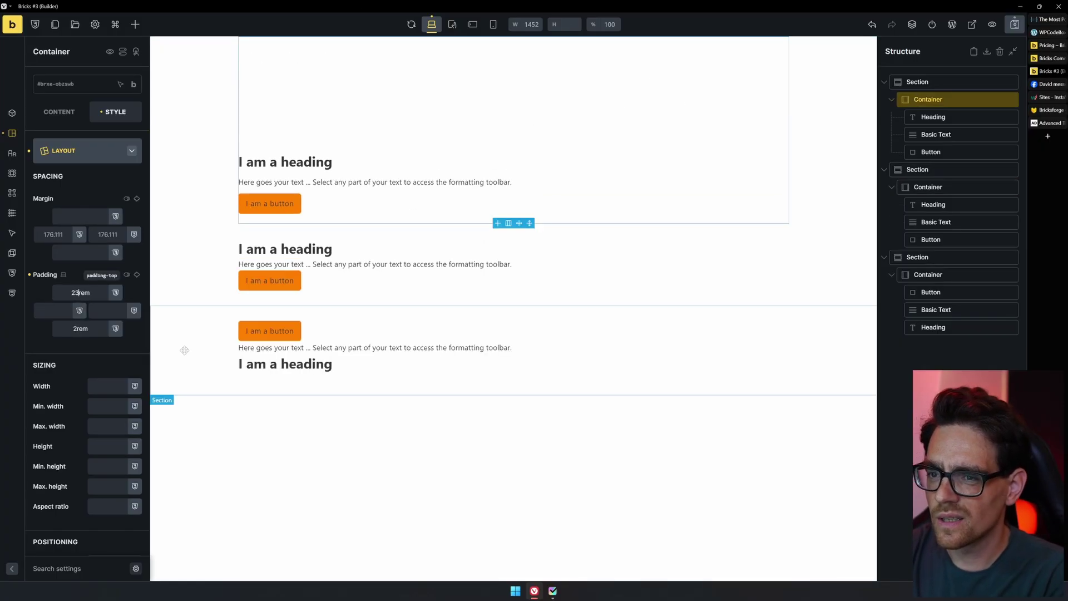
{"action": "key", "text": "BackSpace"}
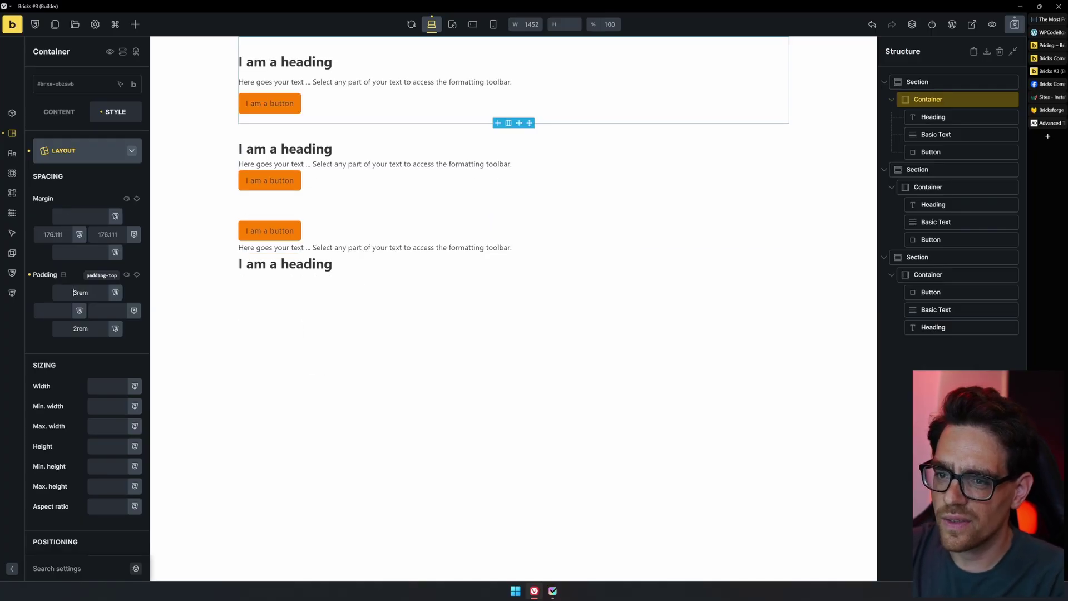
{"action": "key", "text": "Tab"}
{"action": "key", "text": "Tab"}
{"action": "type", "text": "3"}
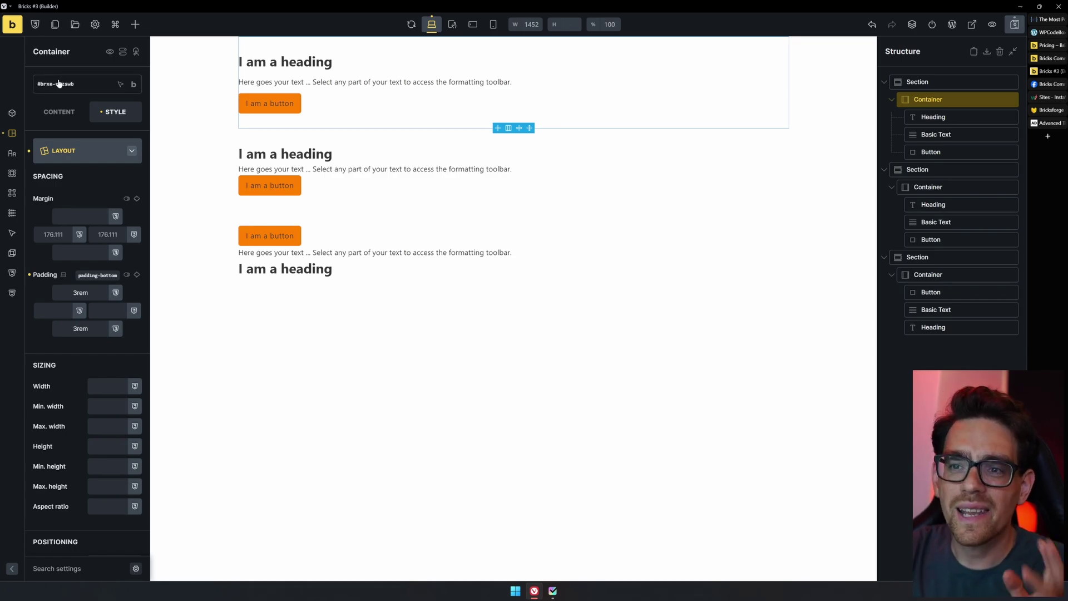
Step: Clear the padding on the first, second and third section containers
{"action": "left_click", "coordinate": [79, 86]}
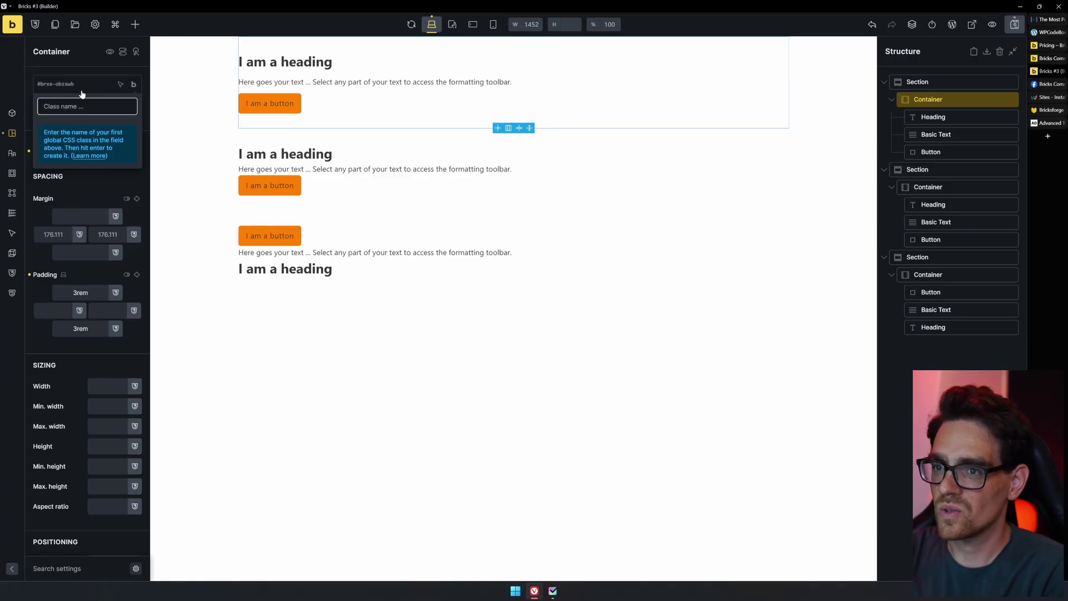
{"action": "left_click", "coordinate": [470, 386]}
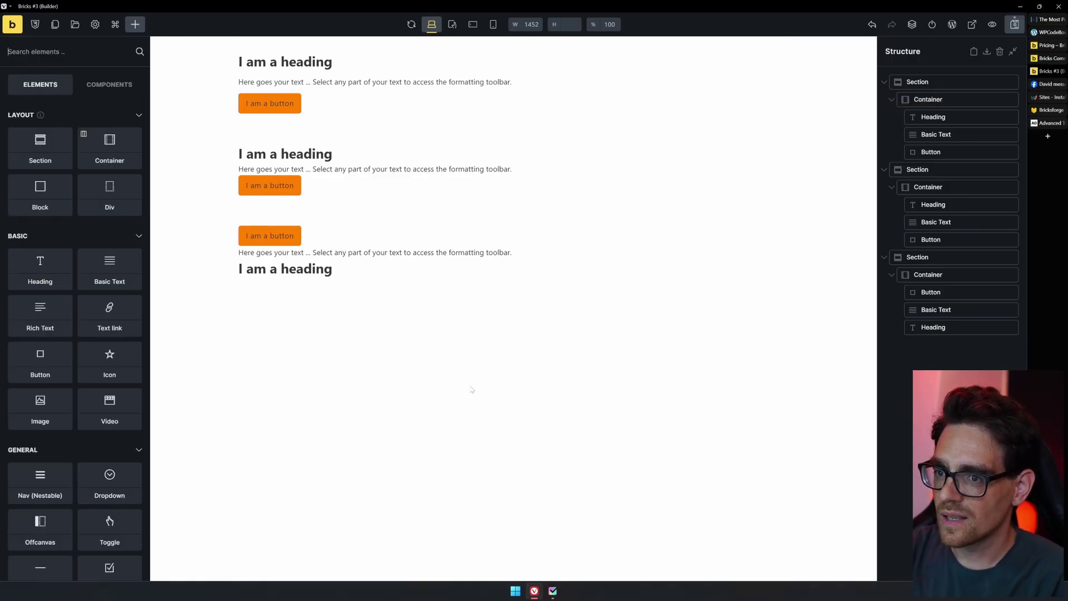
{"action": "left_click", "coordinate": [949, 97]}
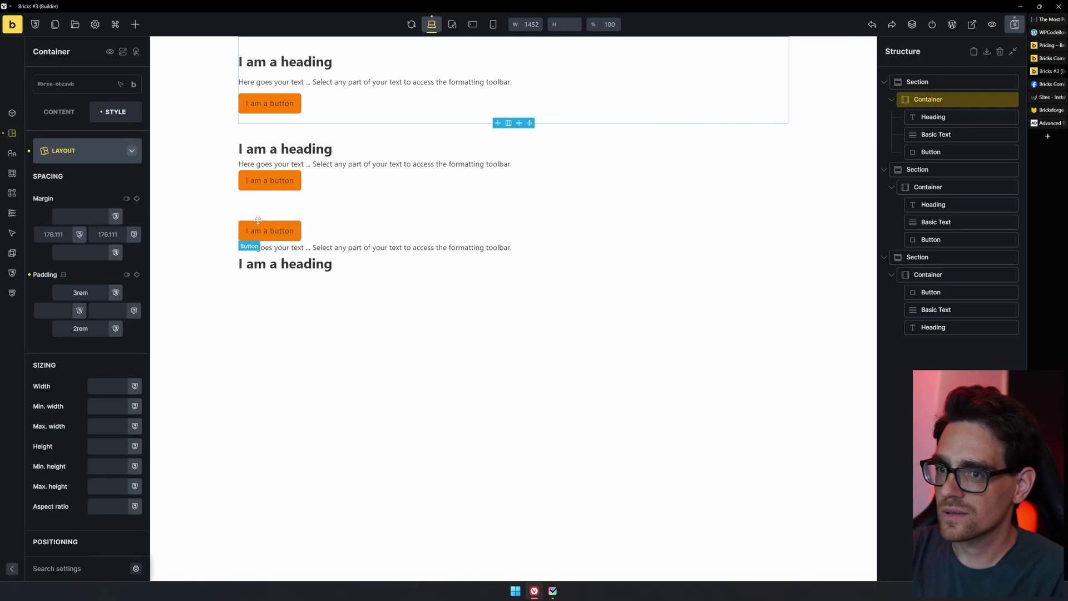
{"action": "left_click", "coordinate": [29, 275]}
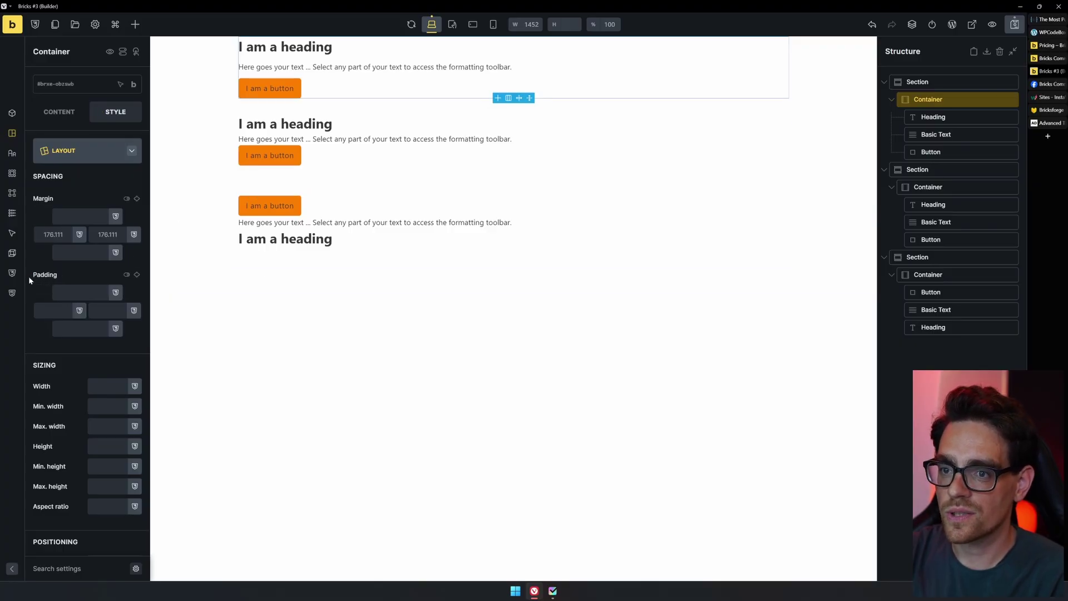
{"action": "left_click", "coordinate": [940, 187]}
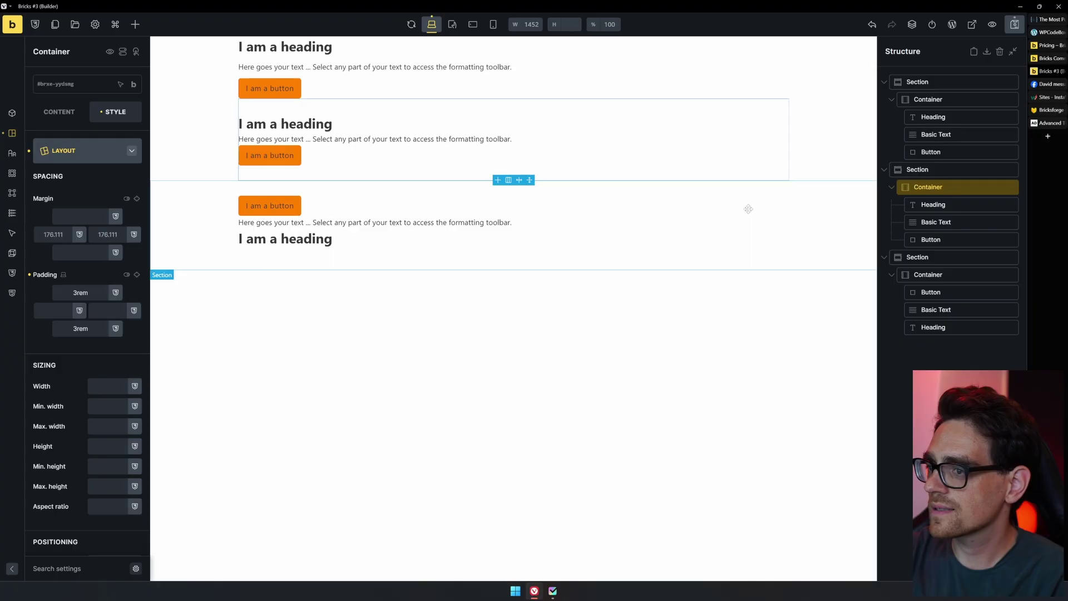
{"action": "left_click", "coordinate": [29, 275]}
{"action": "left_click", "coordinate": [980, 274]}
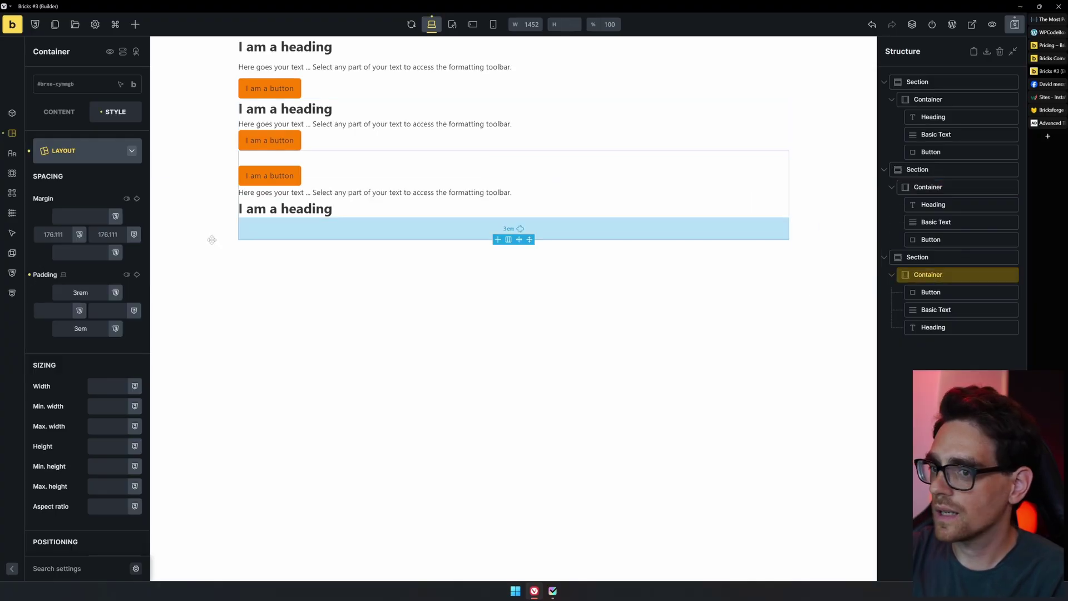
{"action": "left_click", "coordinate": [29, 275]}
{"action": "left_click", "coordinate": [639, 88]}
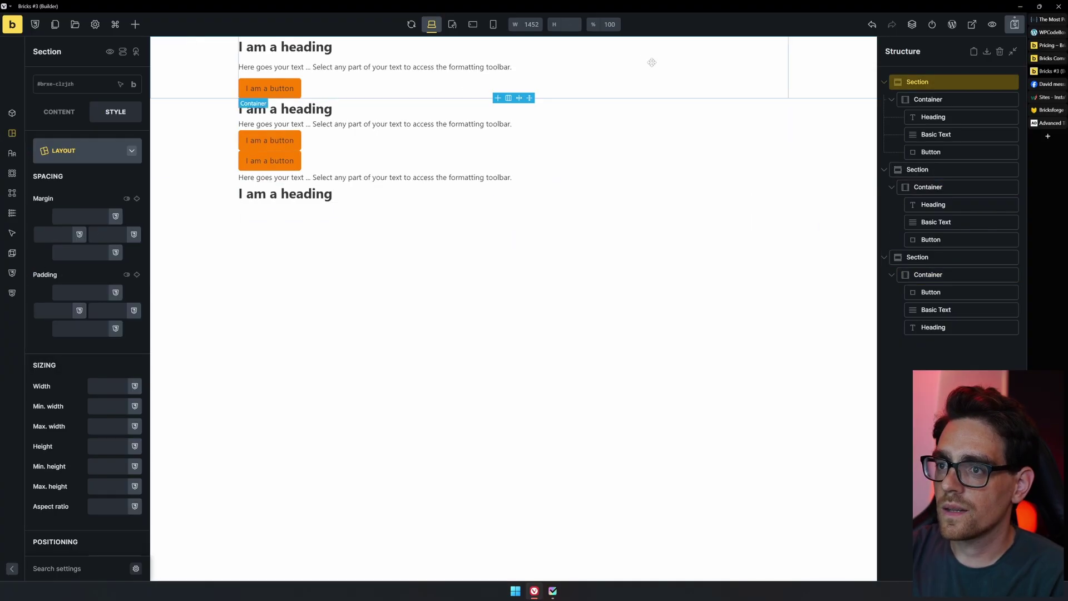
Step: Create a global .section class on the first section with 3rem padding
{"action": "left_click", "coordinate": [61, 84]}
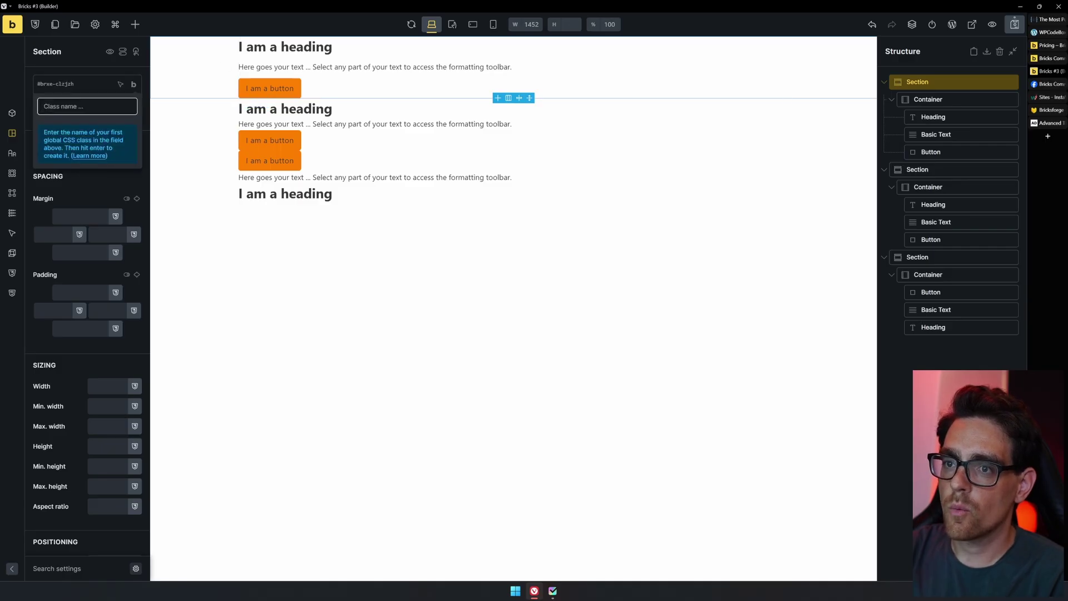
{"action": "left_click", "coordinate": [58, 84]}
{"action": "left_click", "coordinate": [67, 94]}
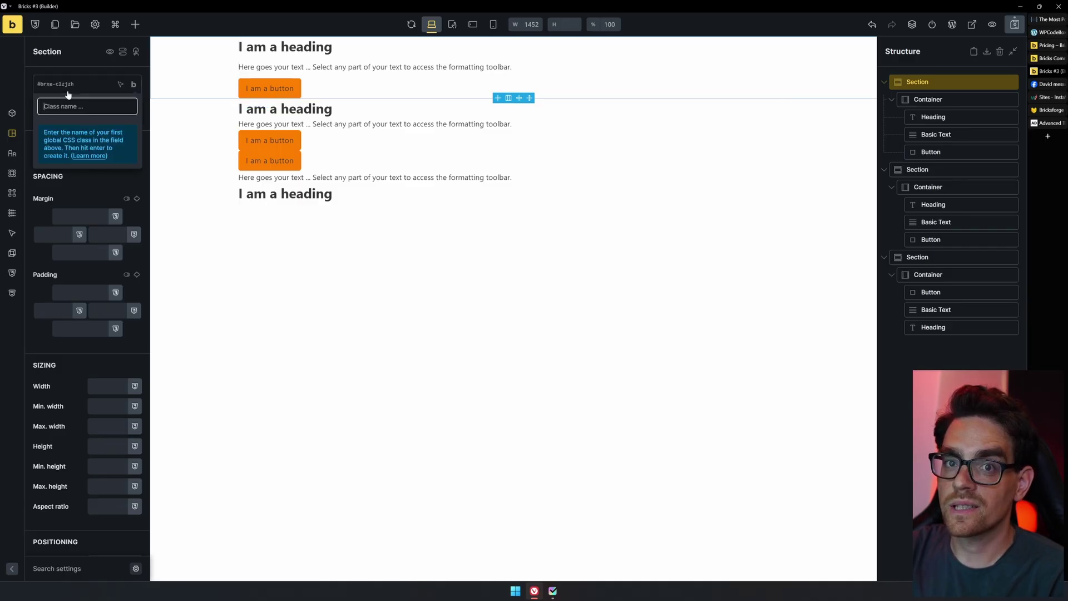
{"action": "type", "text": "section"}
{"action": "key", "text": "Return"}
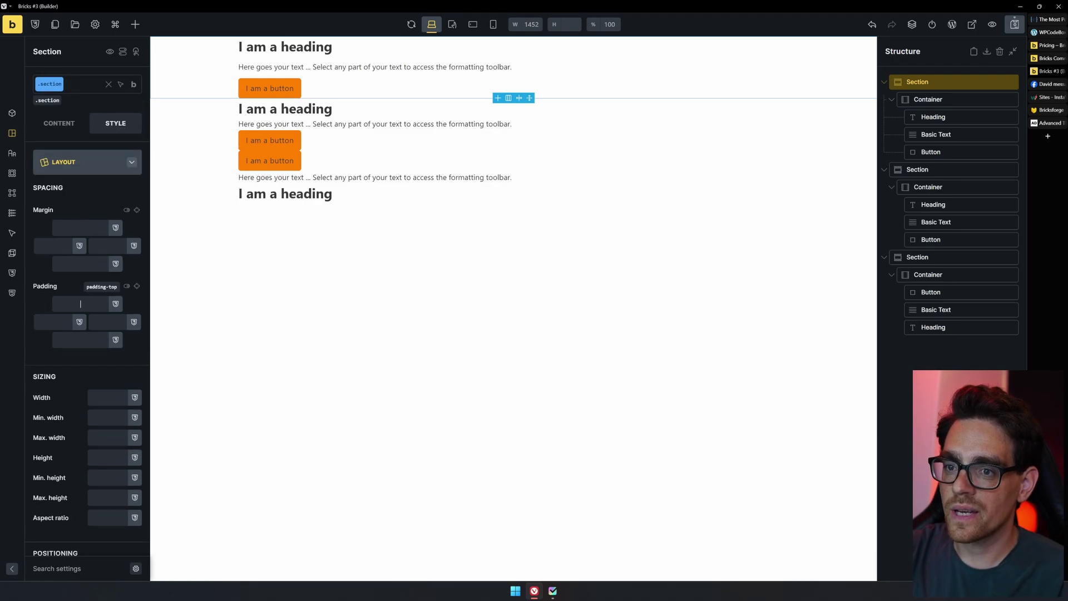
{"action": "type", "text": "3rem"}
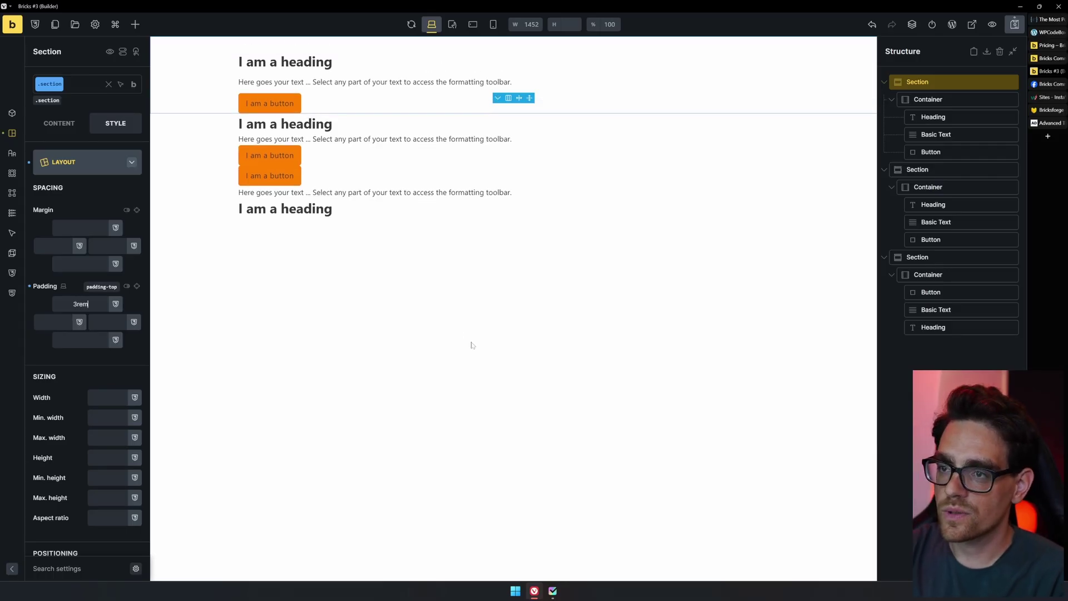
{"action": "left_click", "coordinate": [54, 340]}
{"action": "type", "text": "3rem"}
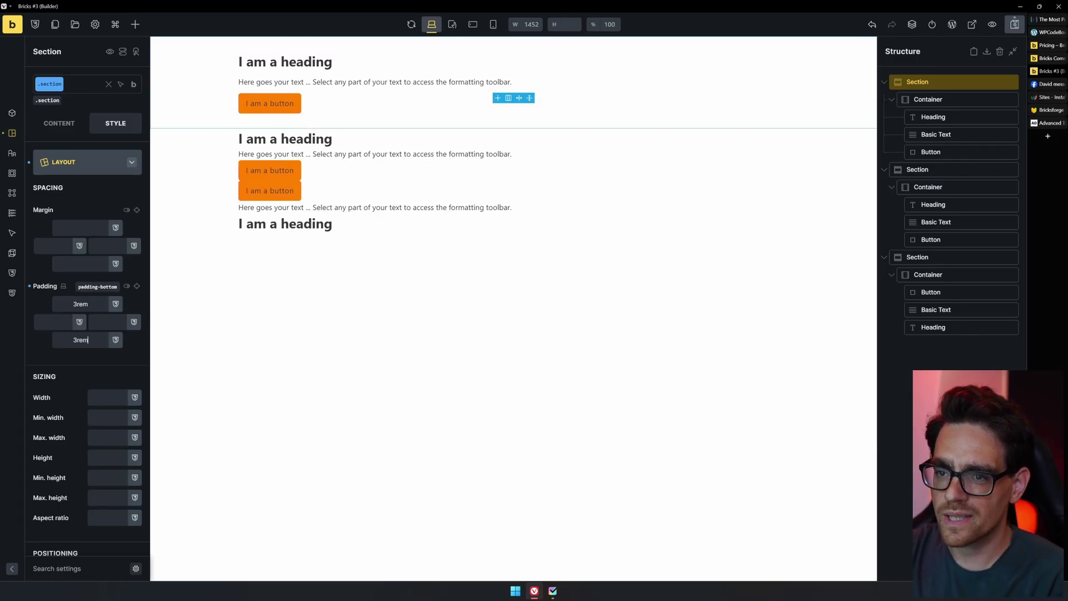
Step: Apply the .section class to the second and third sections
{"action": "left_click", "coordinate": [677, 148]}
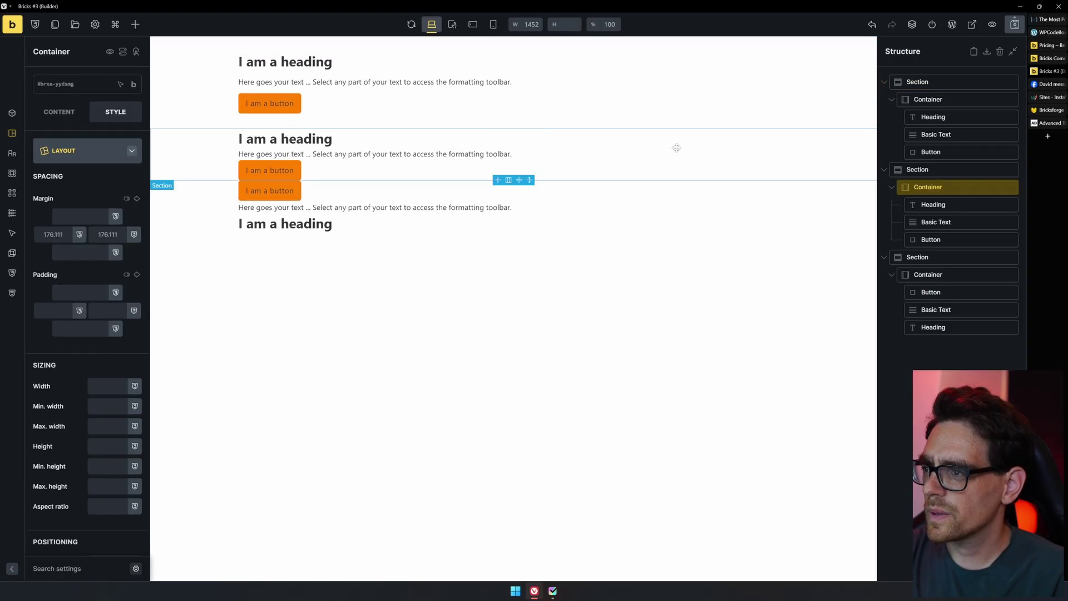
{"action": "left_click", "coordinate": [938, 169]}
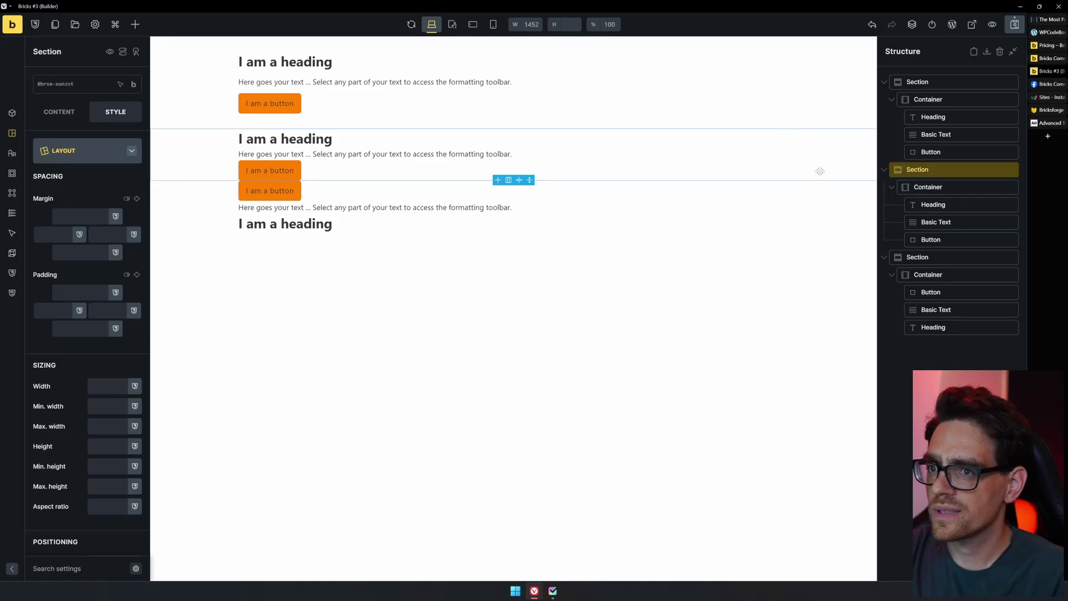
{"action": "left_click", "coordinate": [83, 88]}
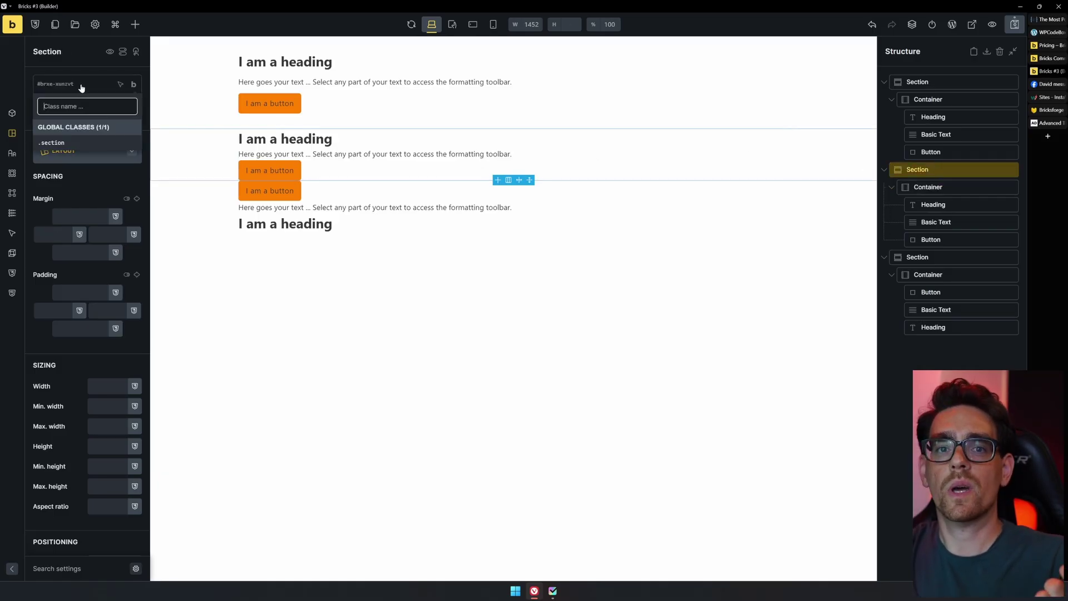
{"action": "left_click", "coordinate": [60, 143]}
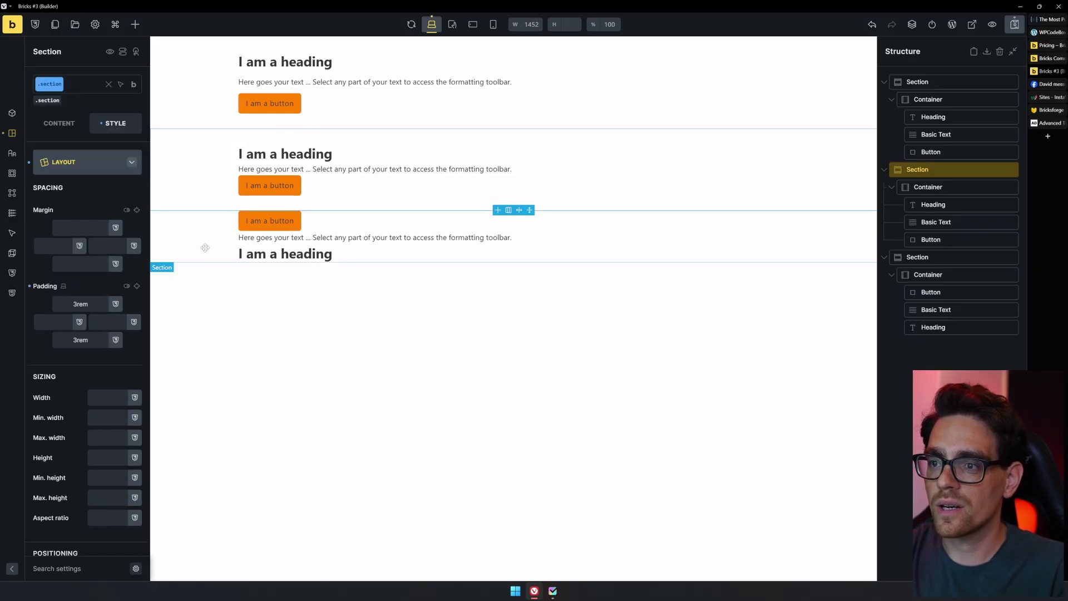
{"action": "left_click", "coordinate": [203, 244]}
{"action": "left_click", "coordinate": [83, 89]}
{"action": "left_click", "coordinate": [61, 143]}
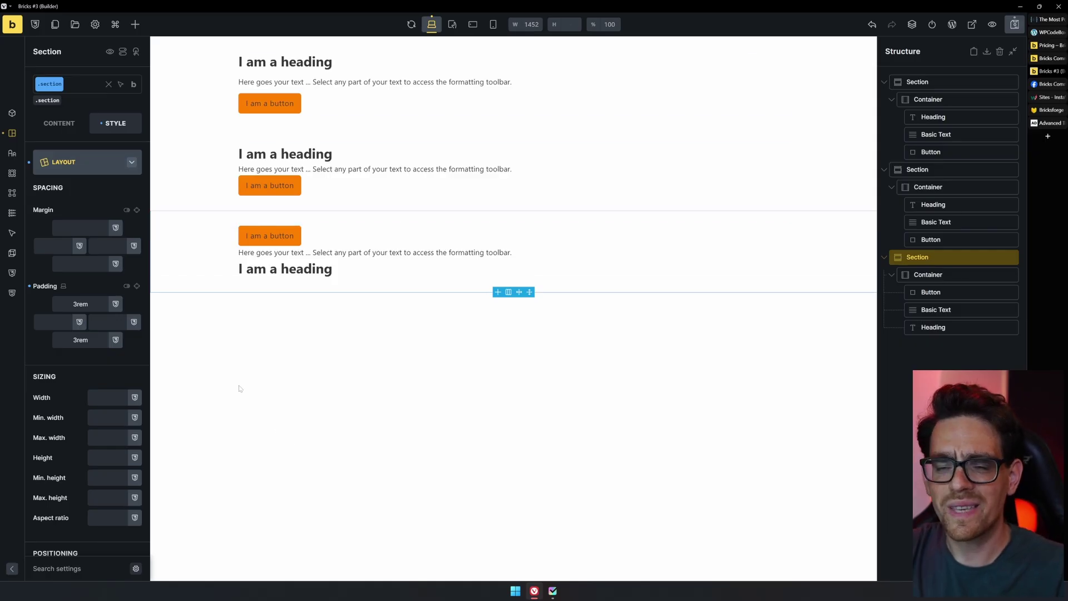
Step: Change the .section class's top and bottom padding to 4rem
{"action": "left_click", "coordinate": [80, 304]}
{"action": "key", "text": "BackSpace"}
{"action": "type", "text": "4"}
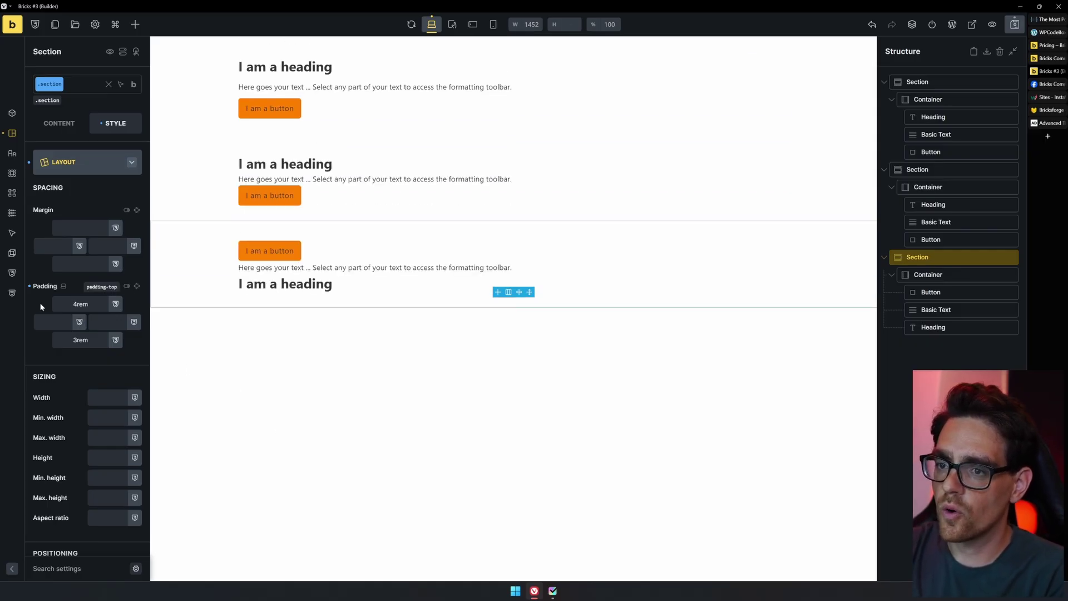
{"action": "left_click", "coordinate": [77, 340]}
{"action": "key", "text": "BackSpace"}
{"action": "type", "text": "4"}
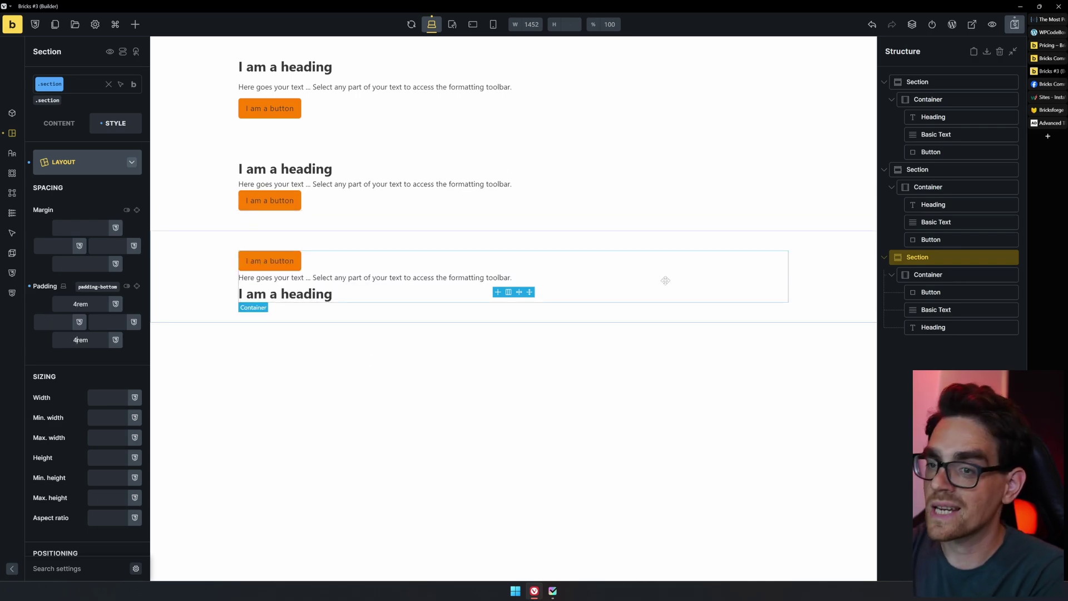
{"action": "type", "text": "0"}
{"action": "left_click", "coordinate": [78, 303]}
{"action": "type", "text": "0"}
{"action": "scroll", "coordinate": [526, 338], "scroll_direction": "down", "scroll_amount": 2}
{"action": "scroll", "coordinate": [527, 338], "scroll_direction": "up", "scroll_amount": 5}
{"action": "scroll", "coordinate": [527, 338], "scroll_direction": "down", "scroll_amount": 10}
{"action": "scroll", "coordinate": [526, 338], "scroll_direction": "up", "scroll_amount": 6}
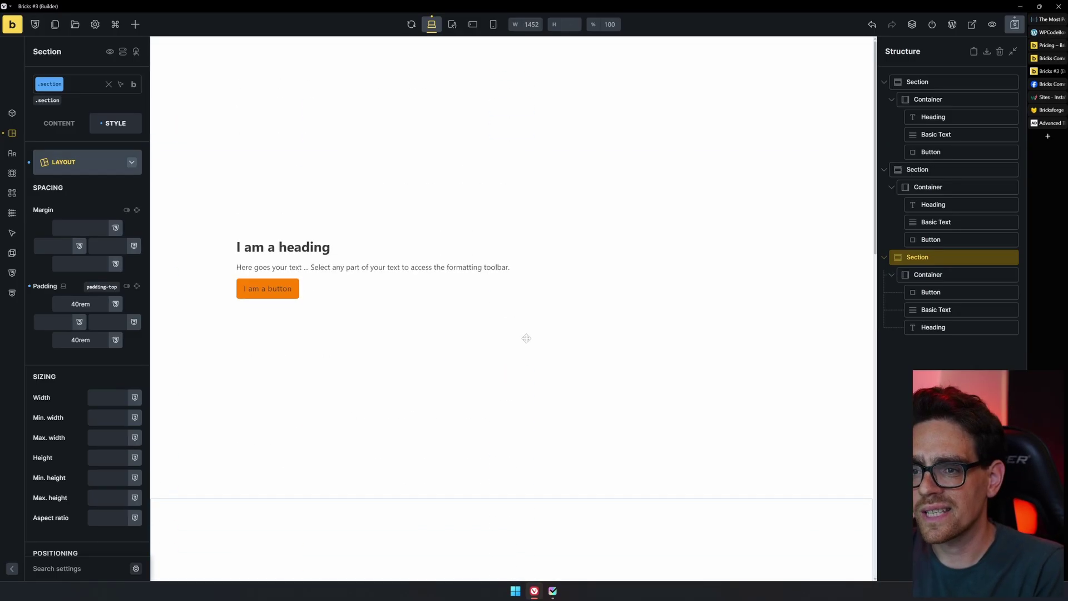
{"action": "scroll", "coordinate": [526, 338], "scroll_direction": "down", "scroll_amount": 3}
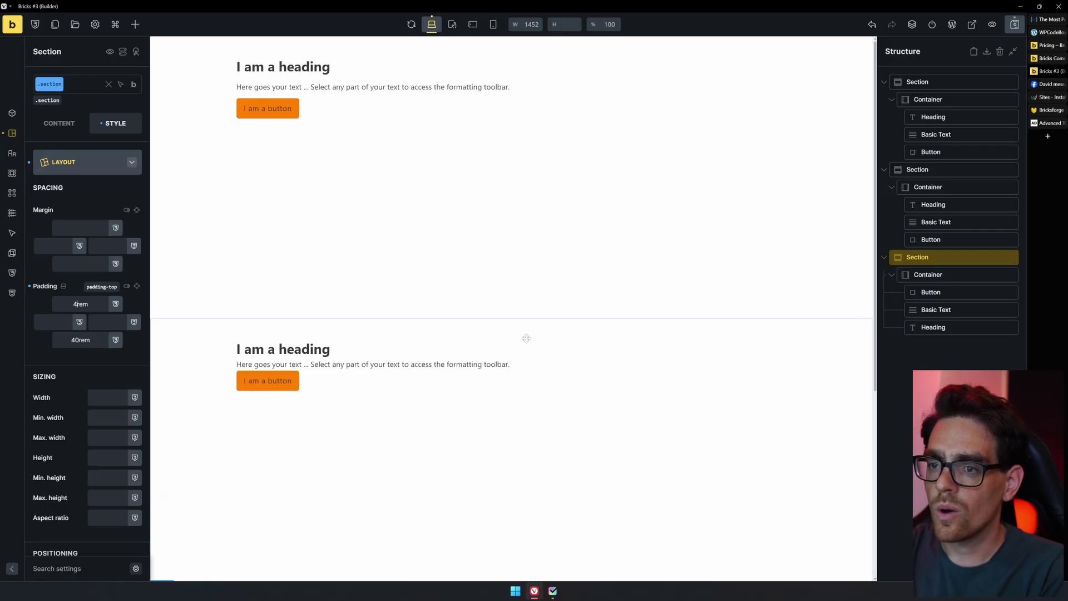
{"action": "left_click", "coordinate": [78, 339]}
{"action": "key", "text": "BackSpace"}
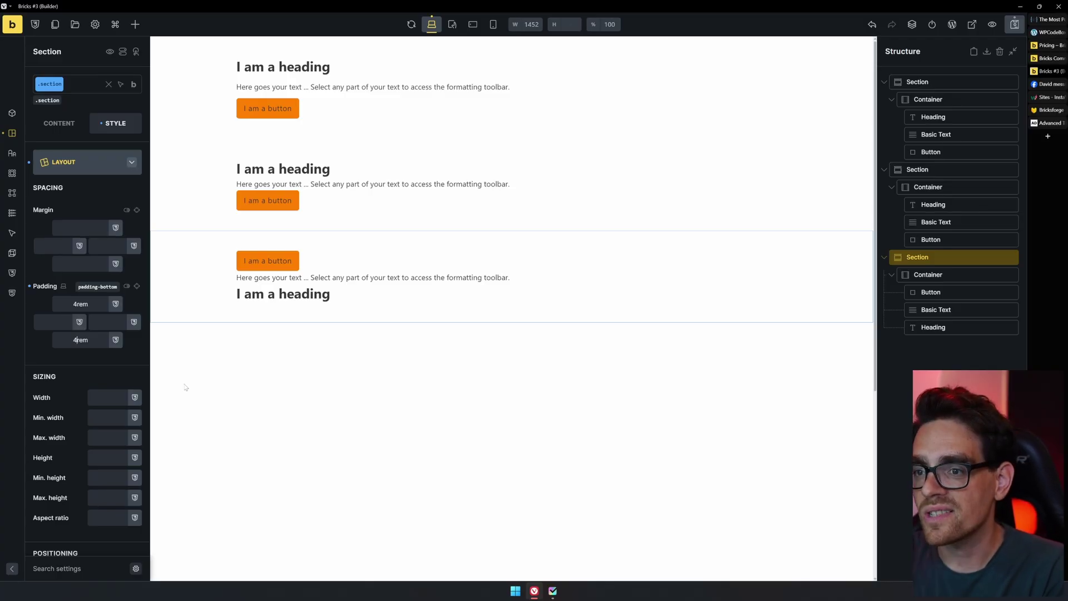
Step: Set the .section class's left and right padding to 2rem
{"action": "left_click", "coordinate": [54, 321]}
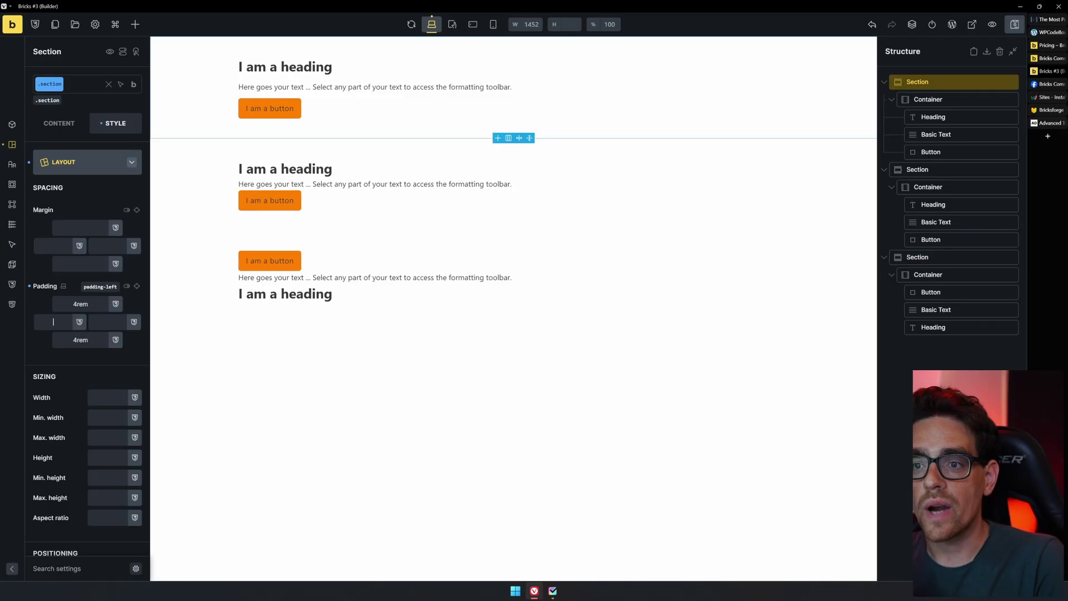
{"action": "type", "text": "3"}
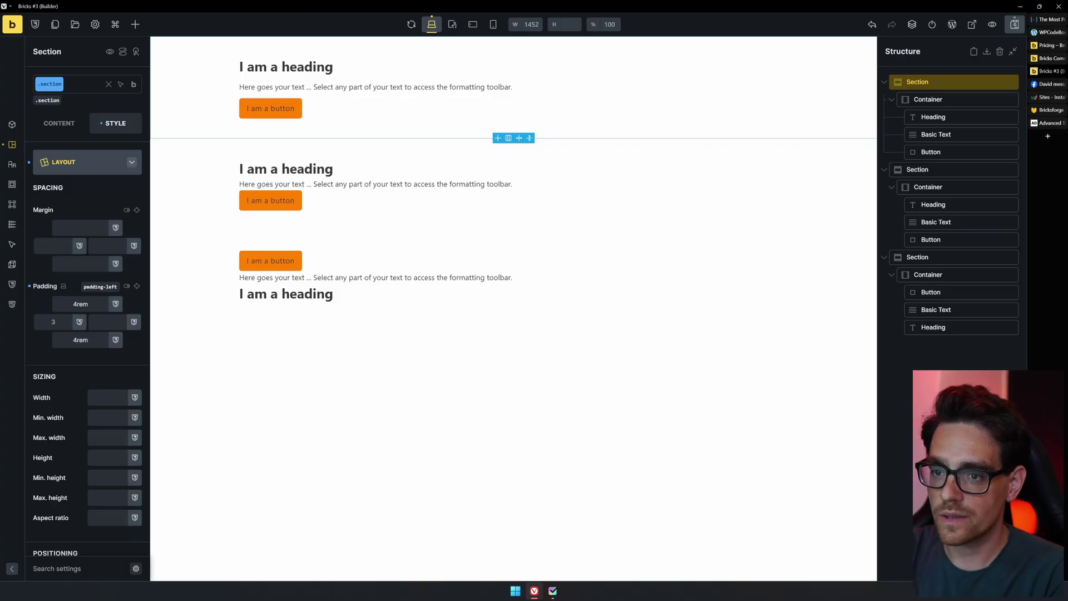
{"action": "key", "text": "BackSpace"}
{"action": "type", "text": "2rem"}
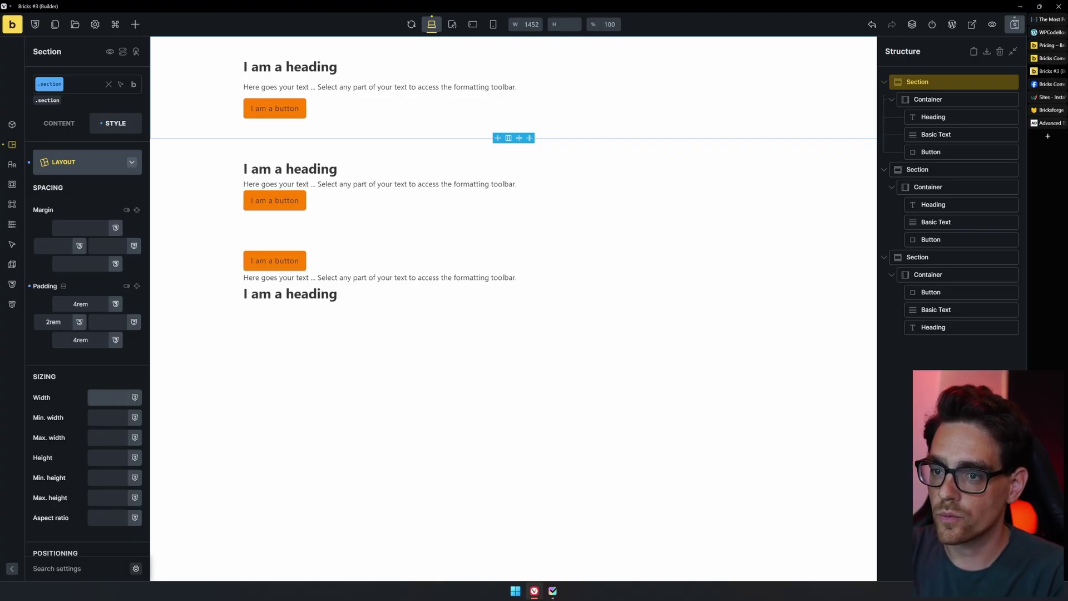
{"action": "left_click", "coordinate": [107, 322]}
{"action": "type", "text": "2rem"}
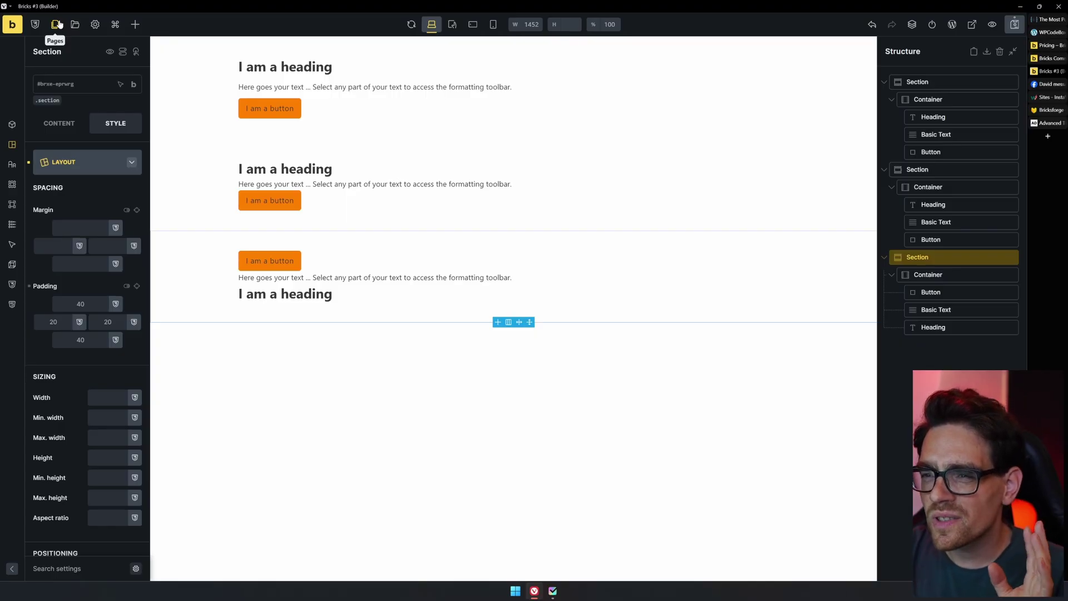
Step: Create a new page named 'contact' from the Pages panel
{"action": "left_click", "coordinate": [57, 24]}
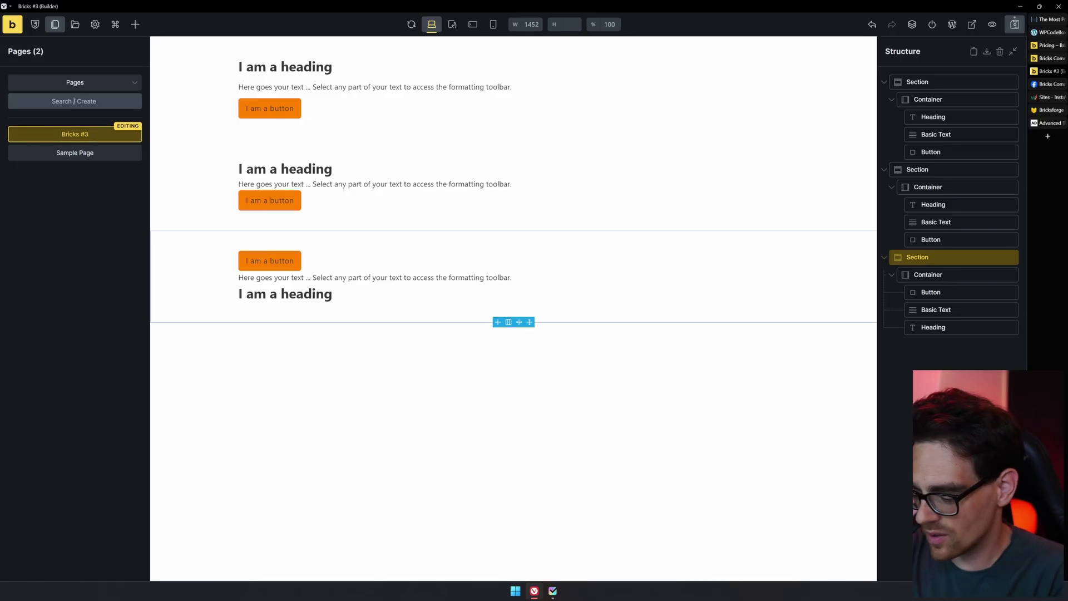
{"action": "left_click", "coordinate": [73, 101]}
{"action": "type", "text": "contact"}
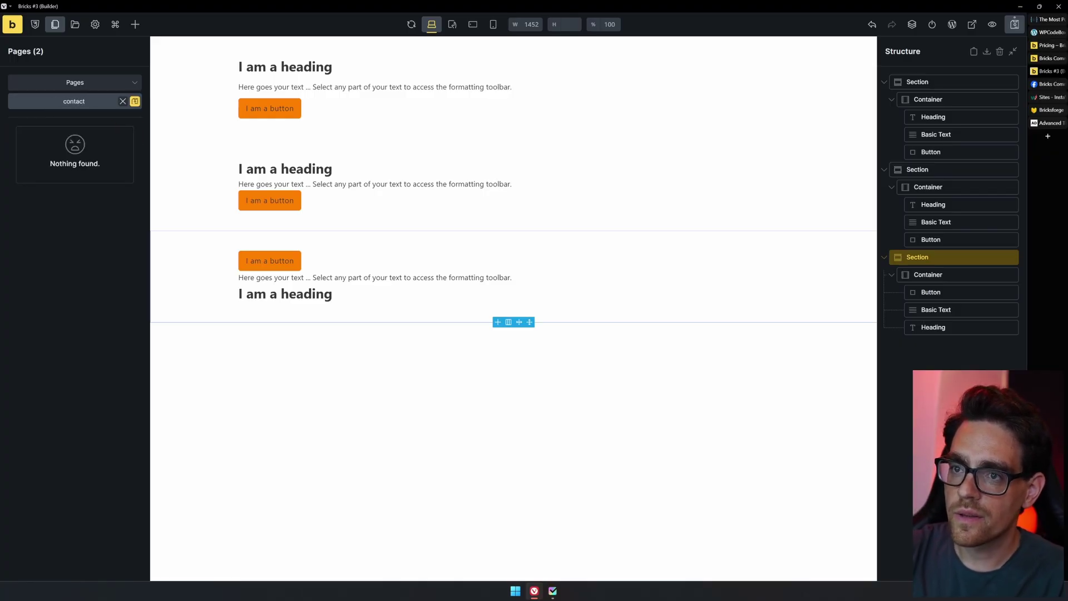
{"action": "left_click", "coordinate": [135, 102]}
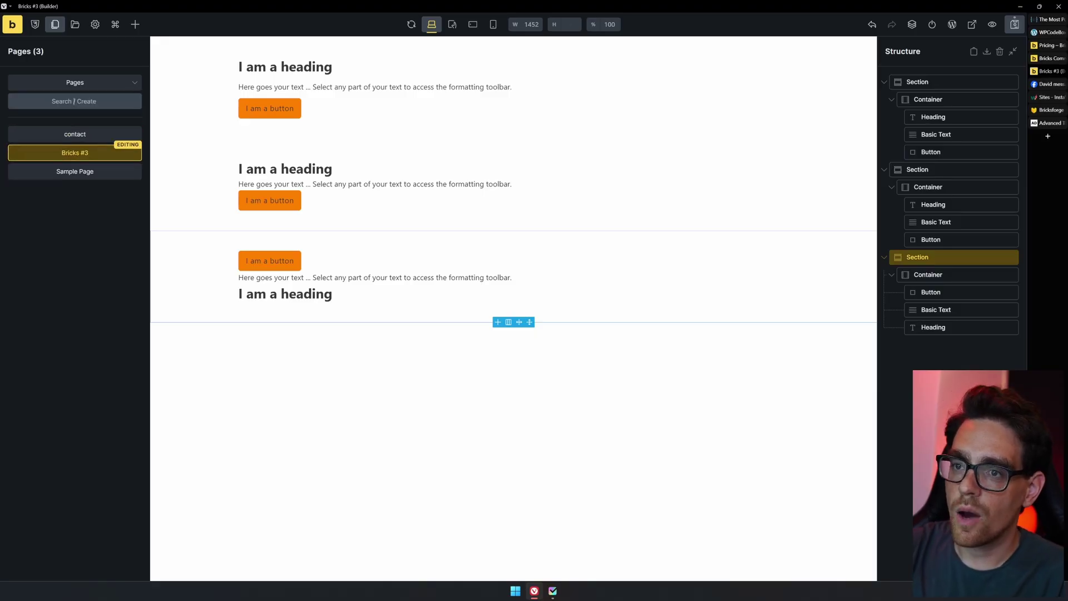
Step: Save the Bricks #3 draft and open the contact page in the builder
{"action": "left_click", "coordinate": [66, 137]}
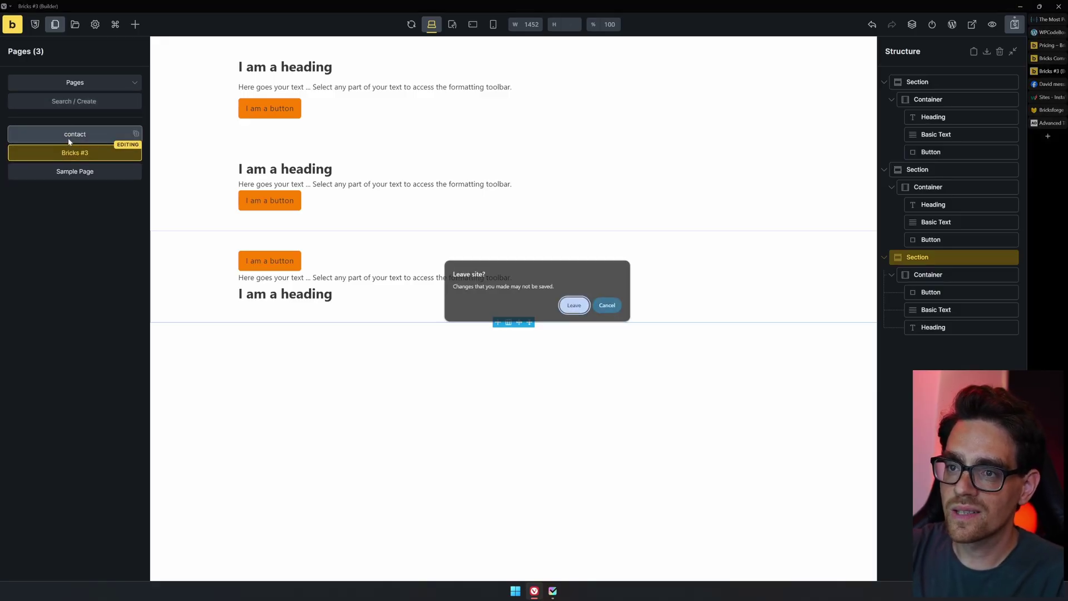
{"action": "left_click", "coordinate": [608, 306]}
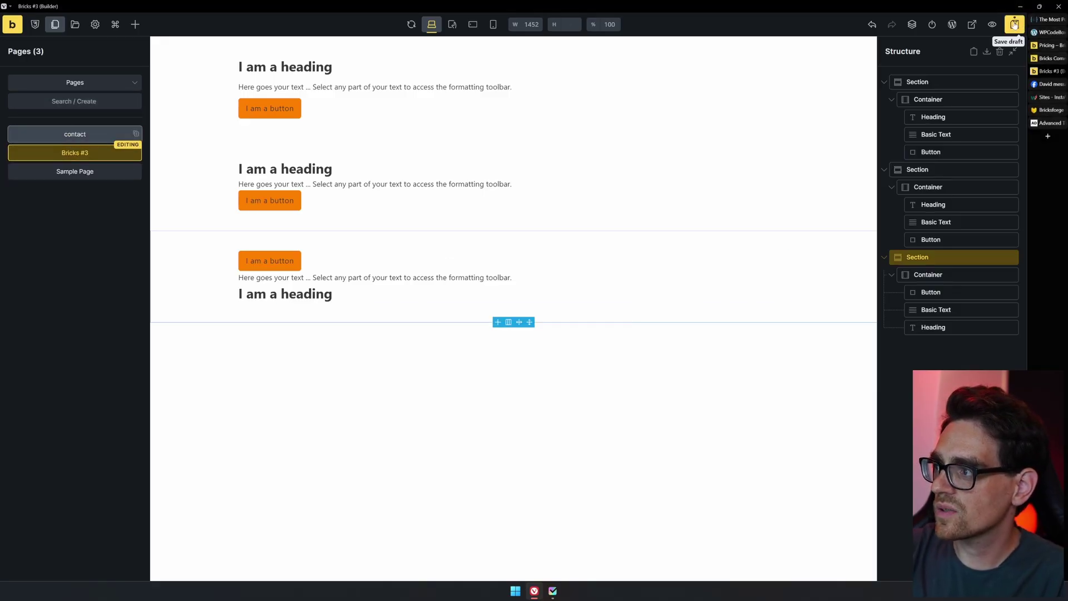
{"action": "left_click", "coordinate": [1014, 24]}
{"action": "left_click", "coordinate": [64, 134]}
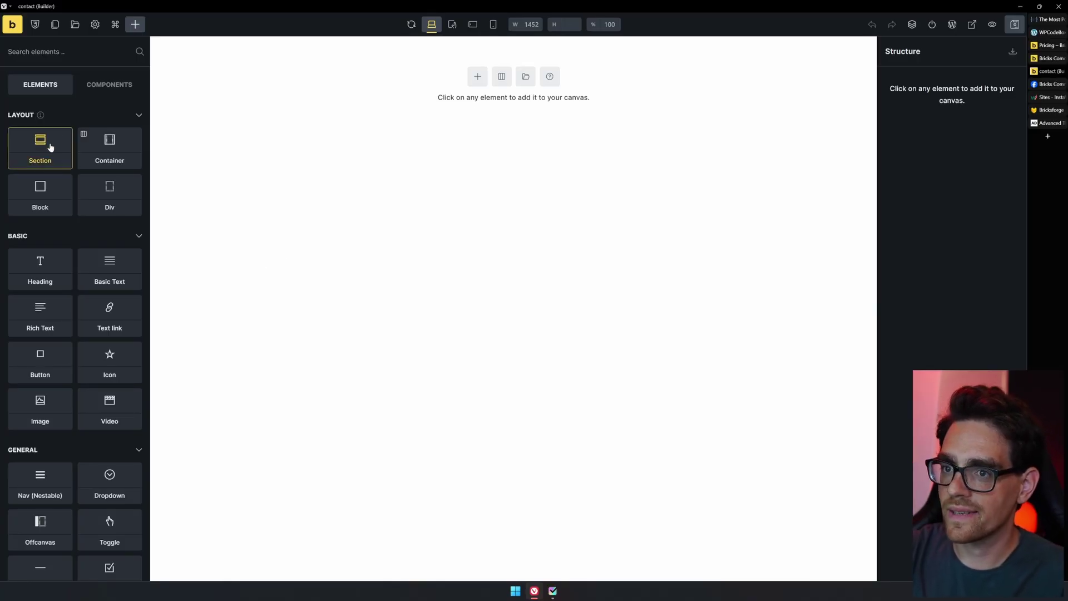
Step: Add a section with a heading placed inside its container
{"action": "left_click", "coordinate": [50, 147]}
{"action": "left_click", "coordinate": [43, 277]}
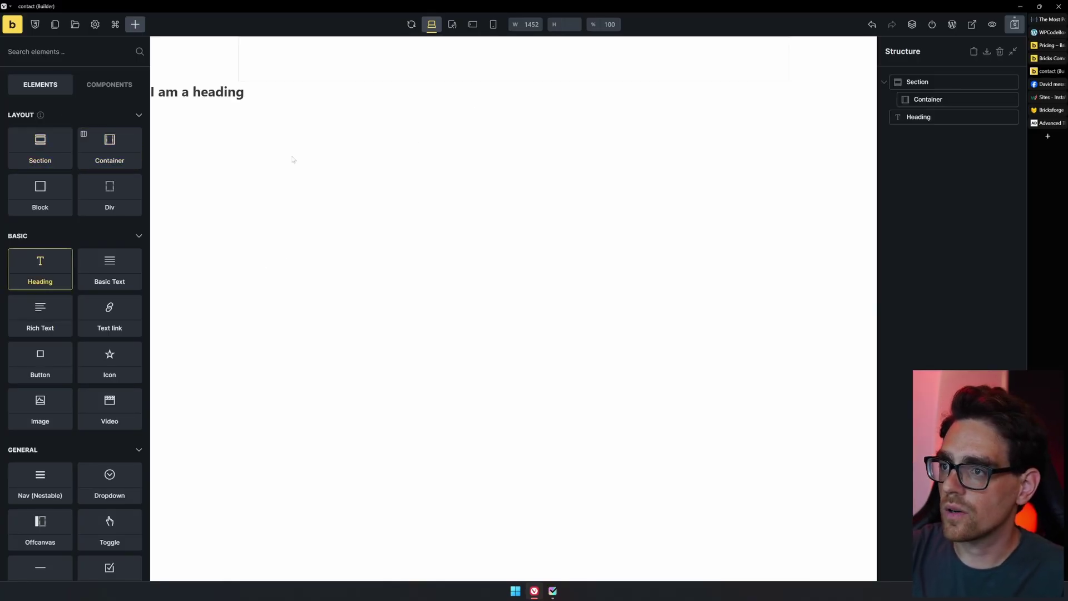
{"action": "left_click_drag", "start_coordinate": [203, 107], "coordinate": [229, 147]}
{"action": "left_click_drag", "start_coordinate": [941, 83], "coordinate": [951, 122]}
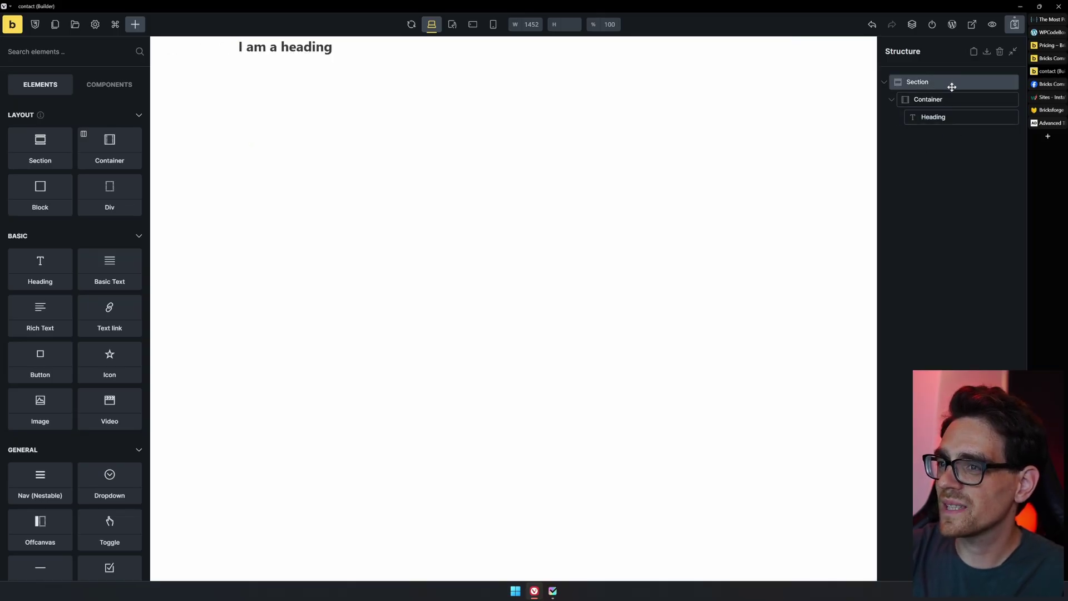
{"action": "left_click", "coordinate": [953, 116]}
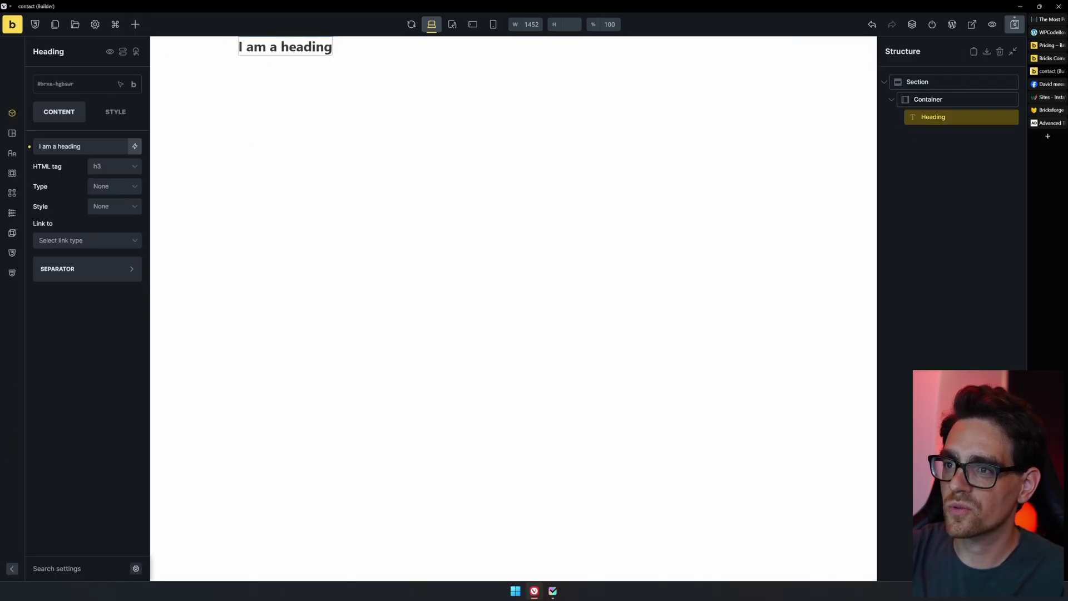
Step: Apply the .section global class to the new section
{"action": "left_click", "coordinate": [936, 81]}
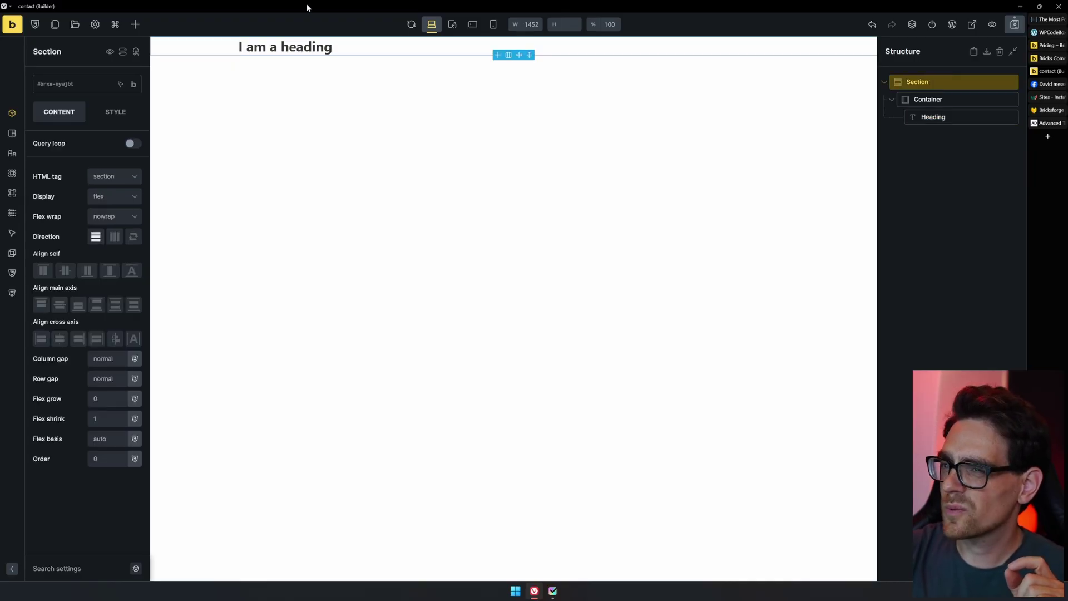
{"action": "left_click", "coordinate": [56, 84]}
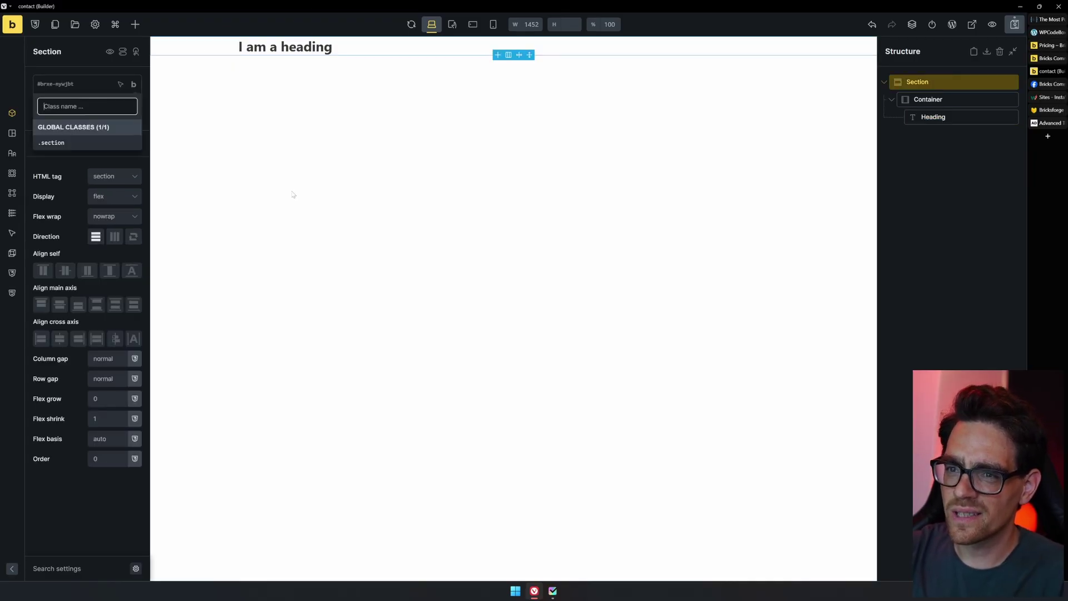
{"action": "left_click", "coordinate": [66, 143]}
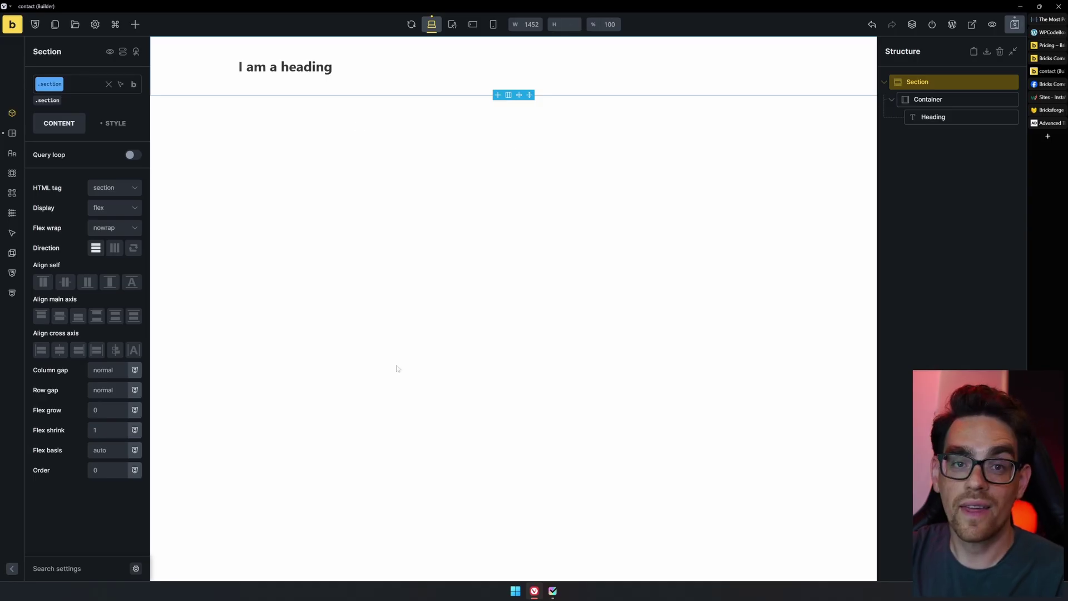
Step: Change the heading text to 'Contact'
{"action": "left_click", "coordinate": [965, 116]}
{"action": "triple_click", "coordinate": [309, 67]}
{"action": "type", "text": "Contact"}
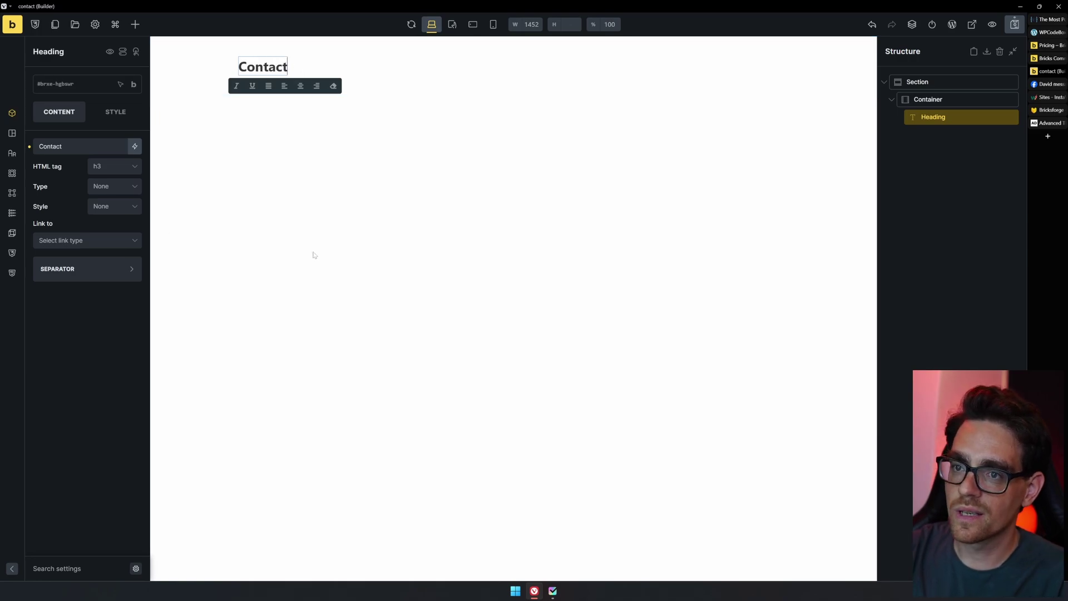
{"action": "left_click", "coordinate": [540, 262]}
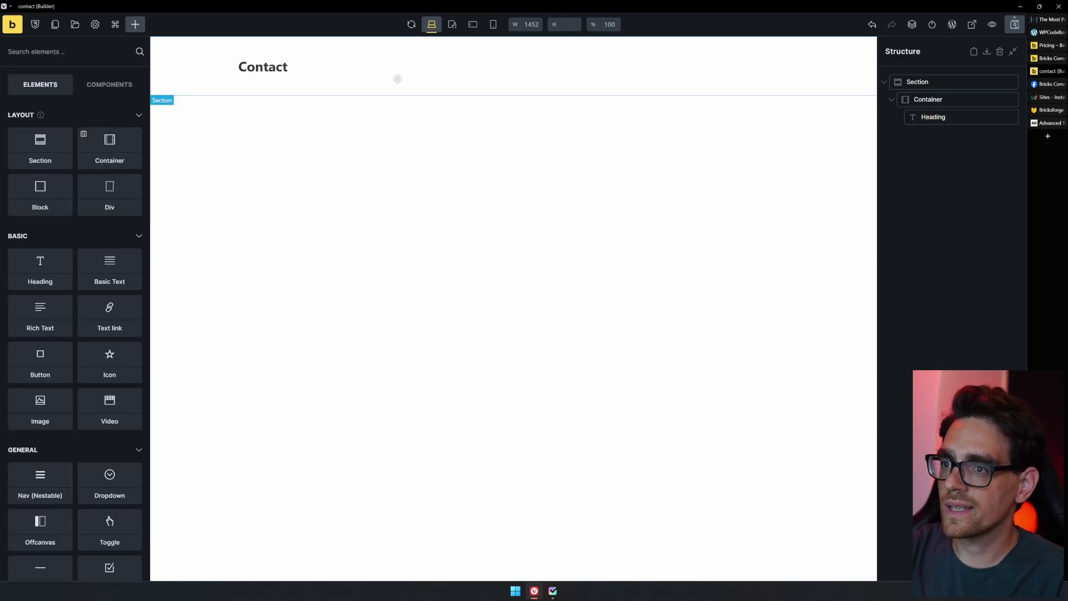
Step: Save the contact draft and give the .section class a light gray #e0e0e0 background
{"action": "left_click", "coordinate": [1015, 25]}
{"action": "left_click", "coordinate": [937, 82]}
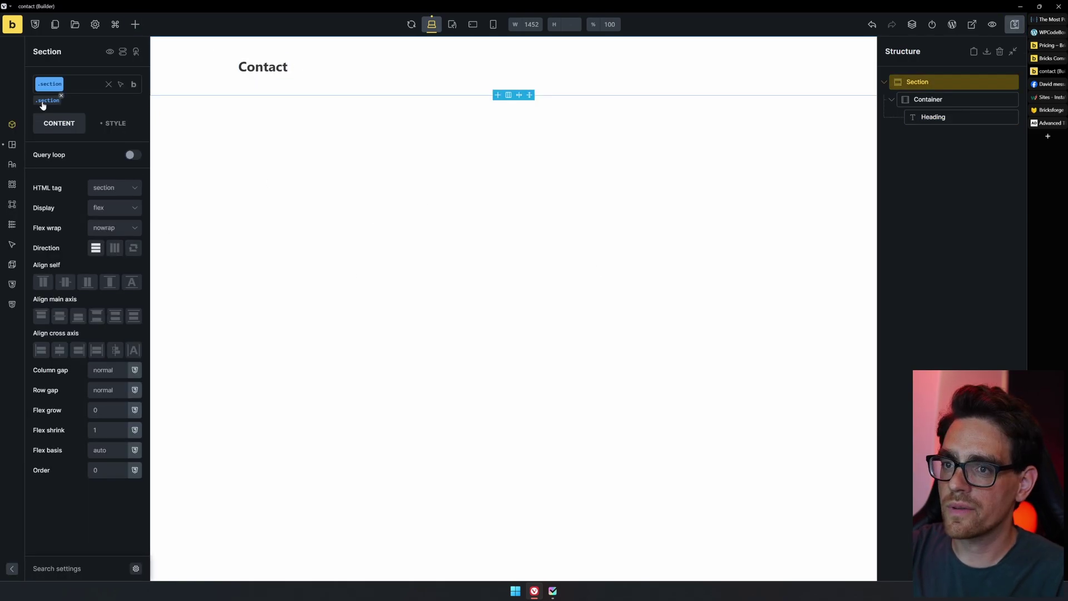
{"action": "left_click", "coordinate": [113, 125]}
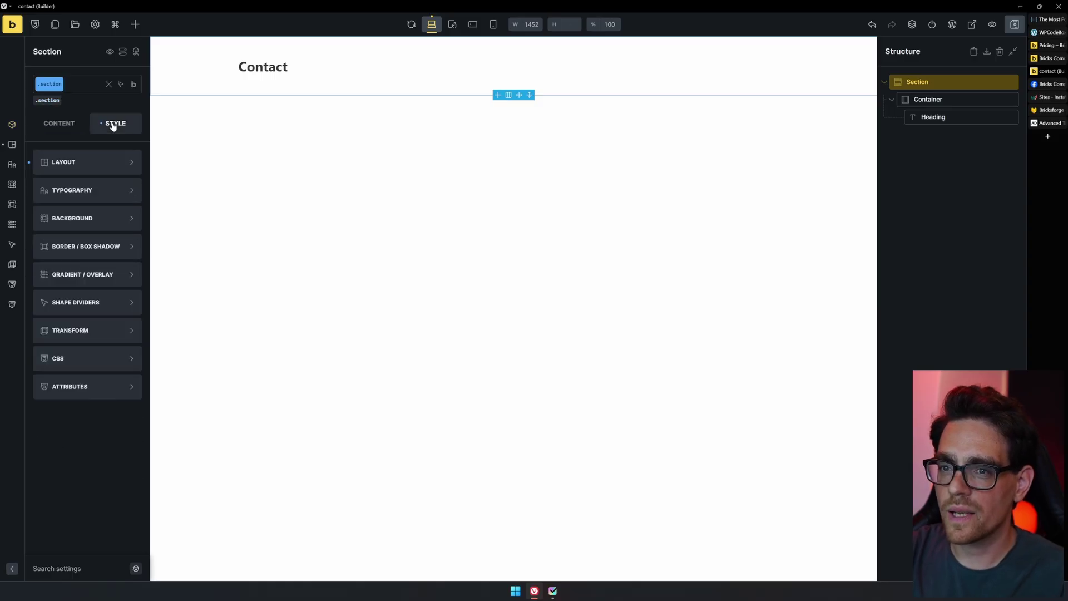
{"action": "left_click", "coordinate": [85, 163]}
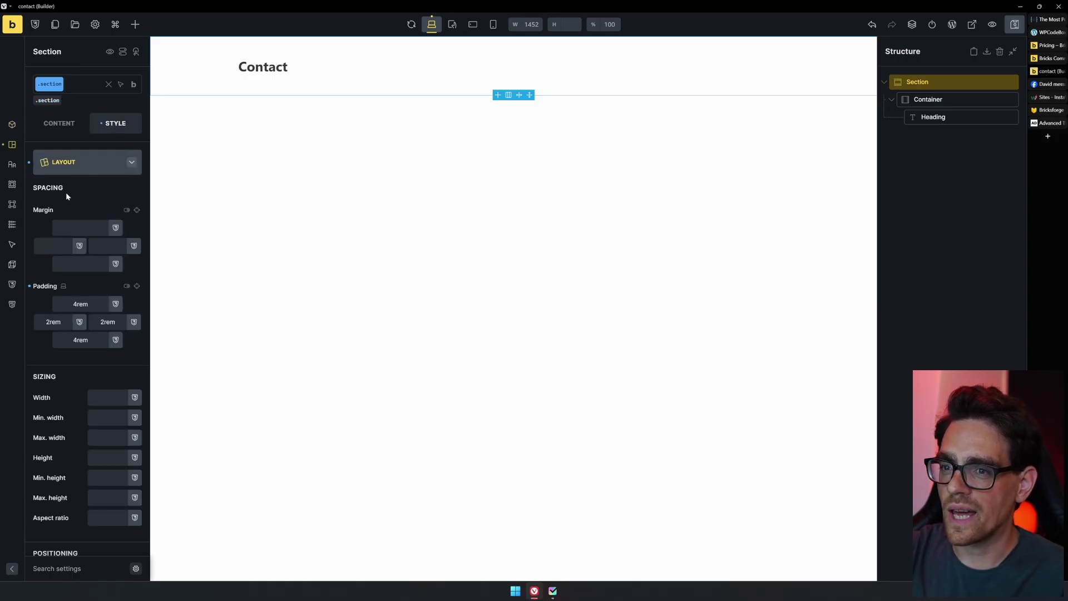
{"action": "left_click", "coordinate": [78, 163]}
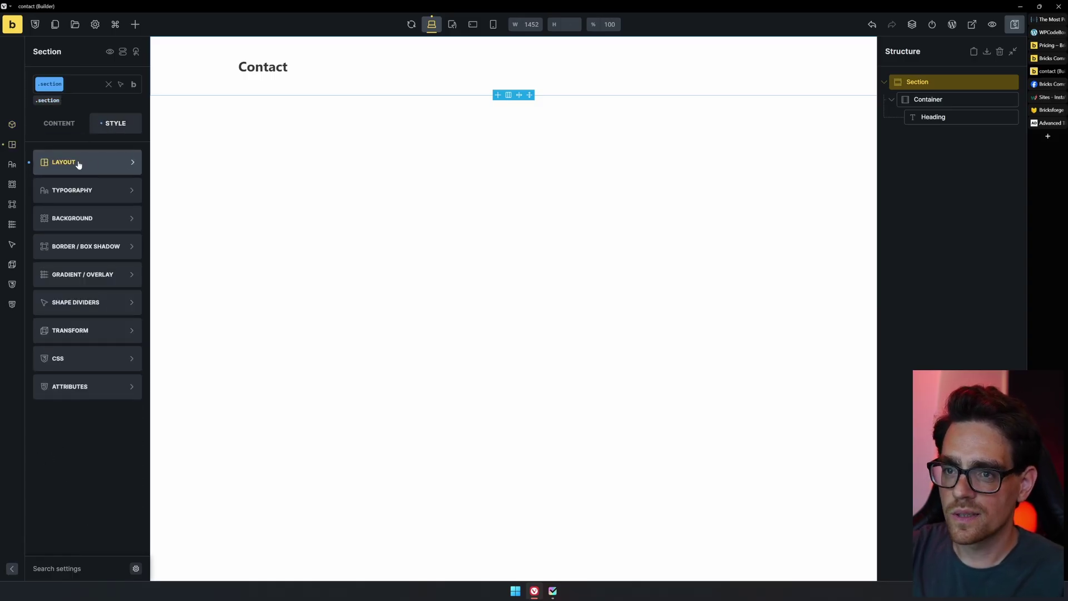
{"action": "left_click", "coordinate": [99, 216]}
{"action": "left_click", "coordinate": [133, 190]}
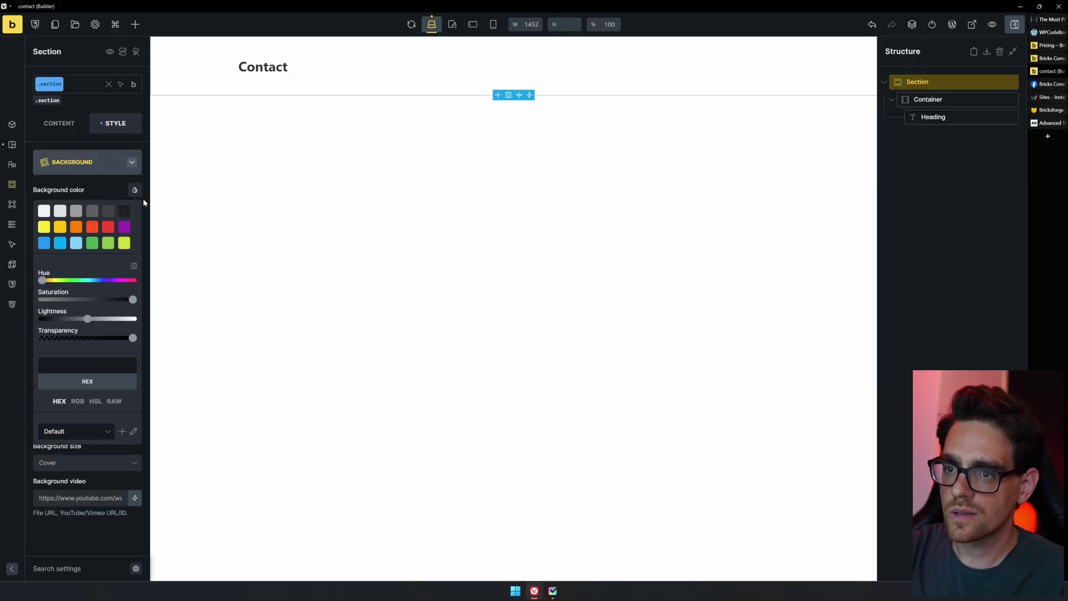
{"action": "left_click", "coordinate": [57, 216]}
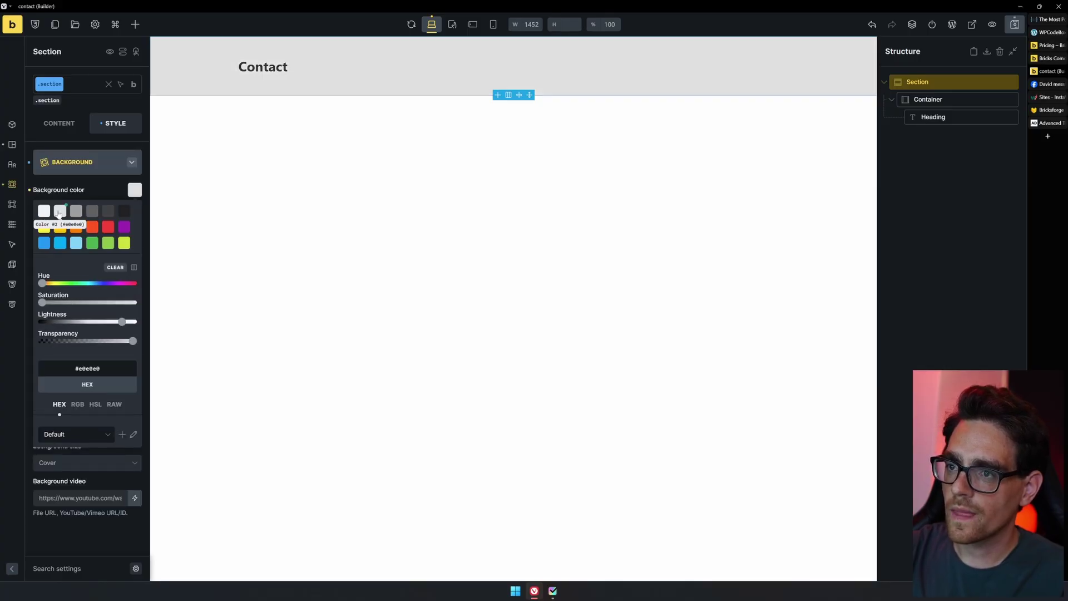
Step: Save the draft, then open the Bricks #3 page and select its first section
{"action": "left_click", "coordinate": [1013, 26]}
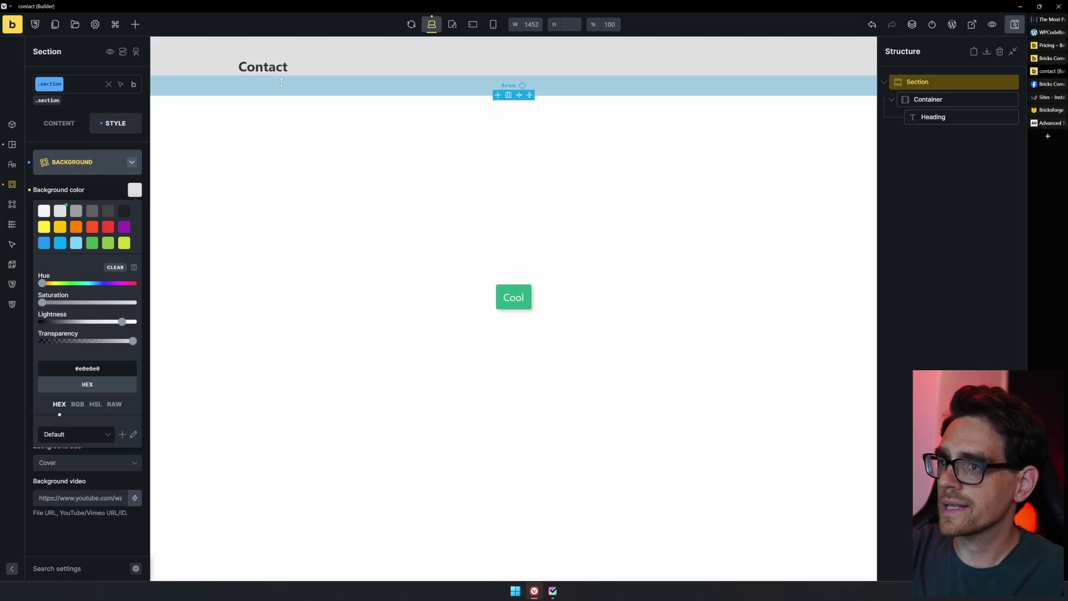
{"action": "left_click", "coordinate": [52, 27]}
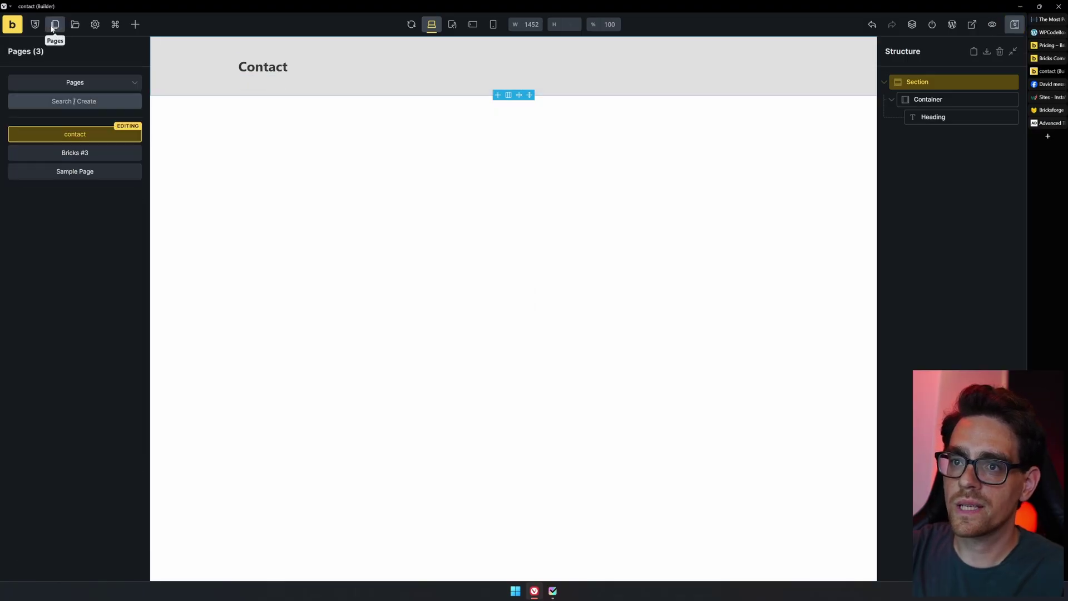
{"action": "left_click", "coordinate": [79, 159]}
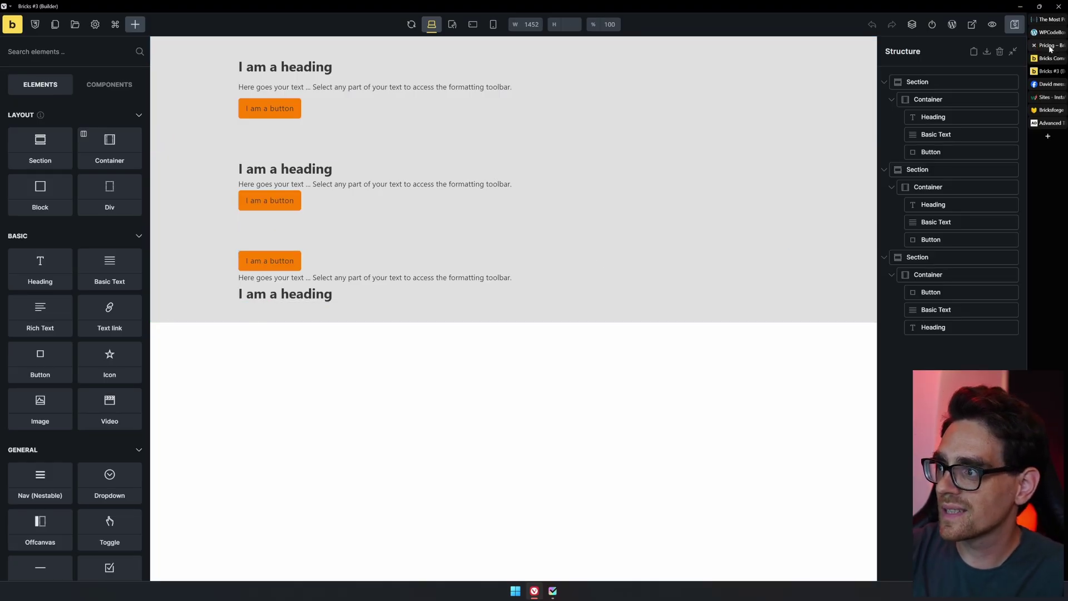
{"action": "left_click", "coordinate": [501, 127]}
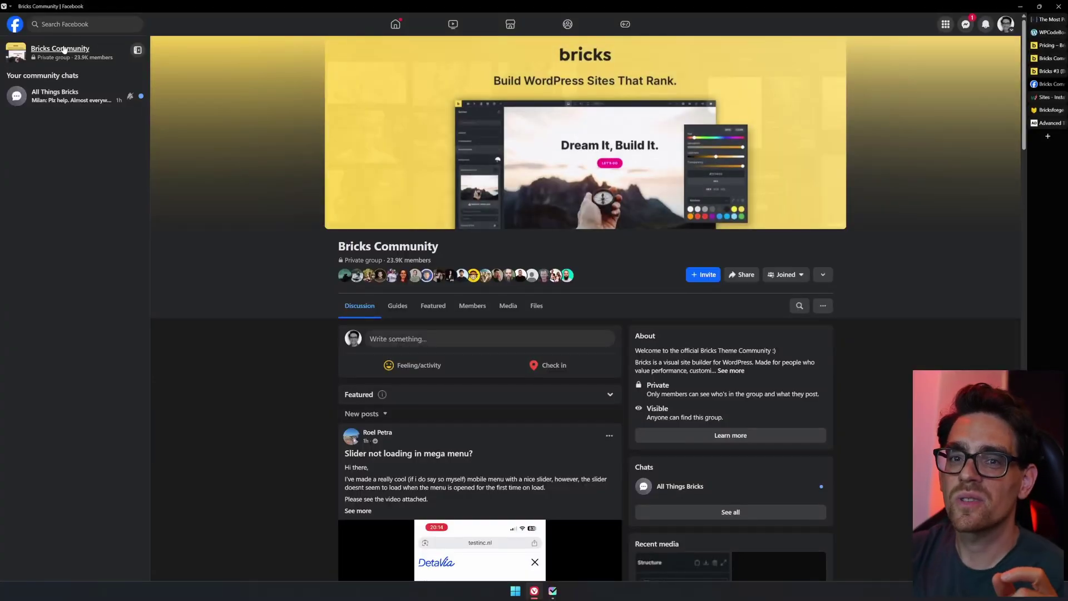
Step: Start a Bricks Community group post that mentions a group member
{"action": "scroll", "coordinate": [567, 281], "scroll_direction": "down", "scroll_amount": 2}
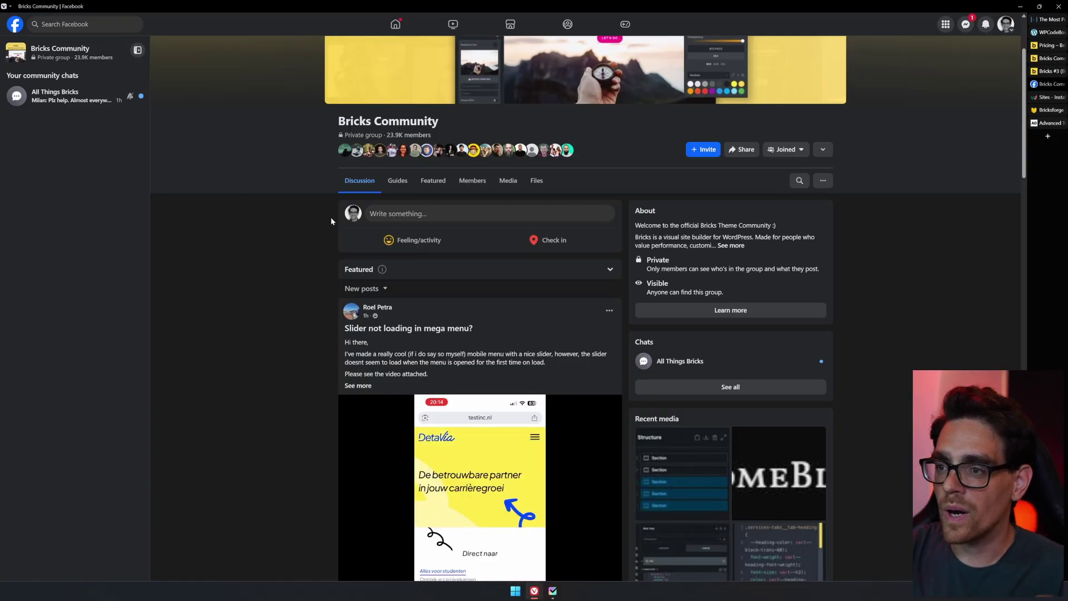
{"action": "left_click", "coordinate": [406, 214]}
{"action": "type", "text": "@"}
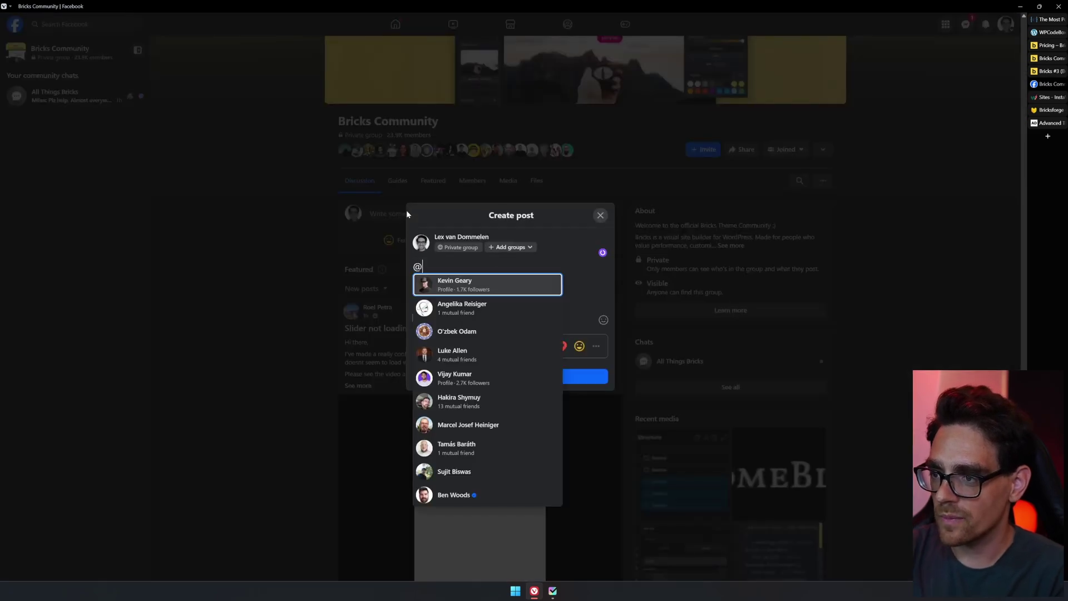
{"action": "type", "text": "lex"}
{"action": "key", "text": "Return"}
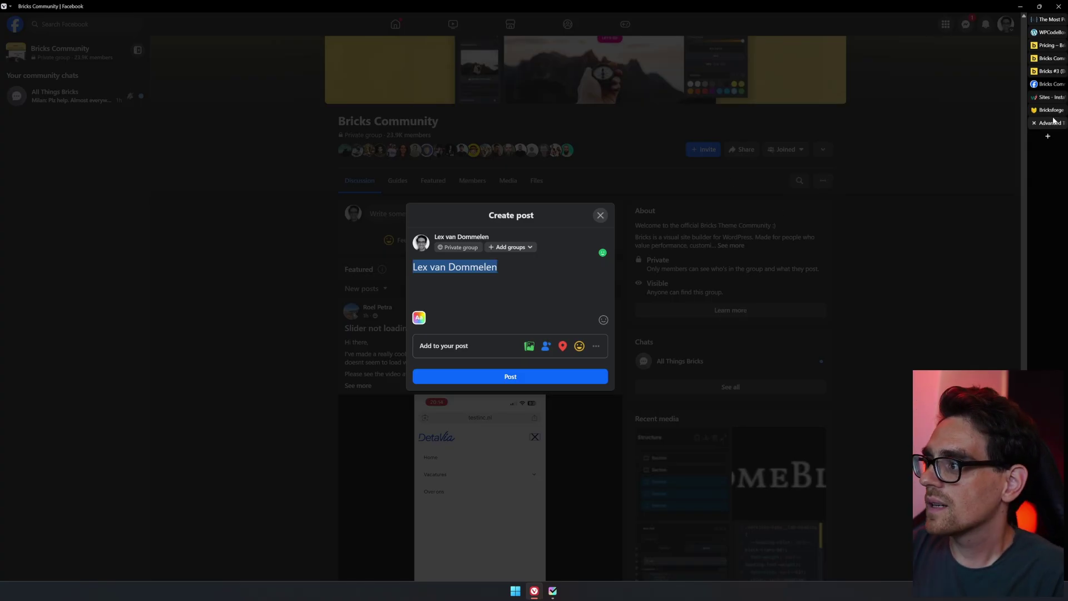
Step: Switch to the Advanced Themer site, then to the Bricksforge website
{"action": "mouse_move", "coordinate": [1055, 114]}
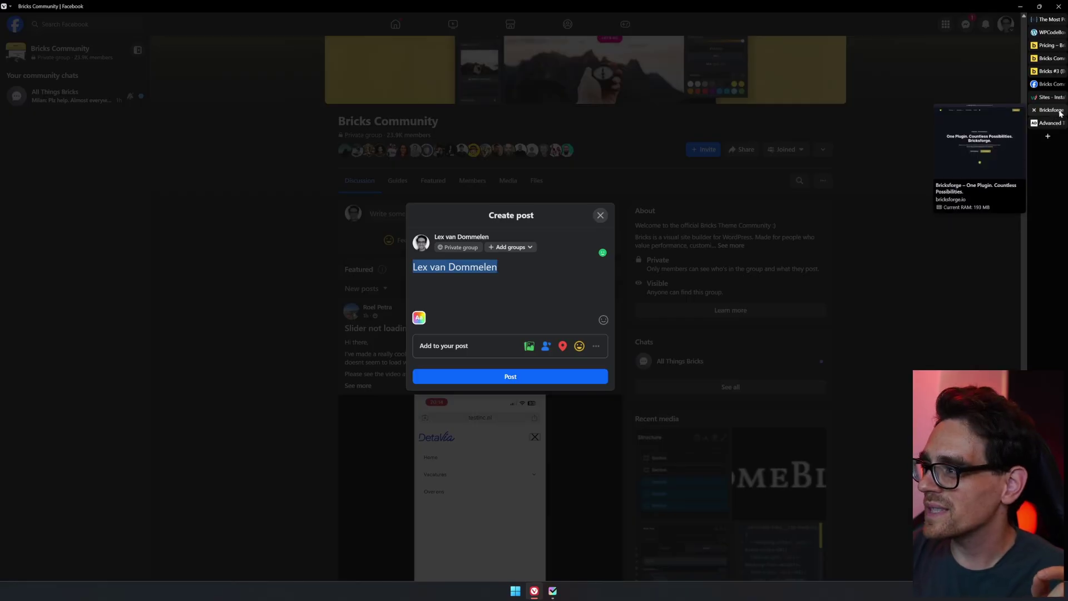
{"action": "left_click_drag", "start_coordinate": [1053, 128], "coordinate": [1052, 115]}
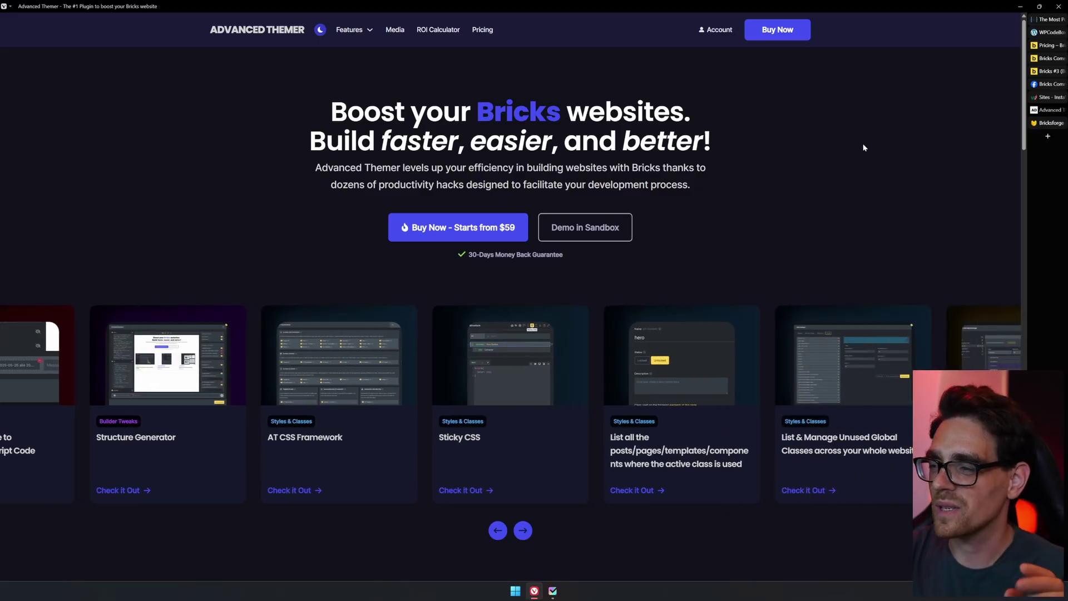
{"action": "left_click", "coordinate": [1051, 127]}
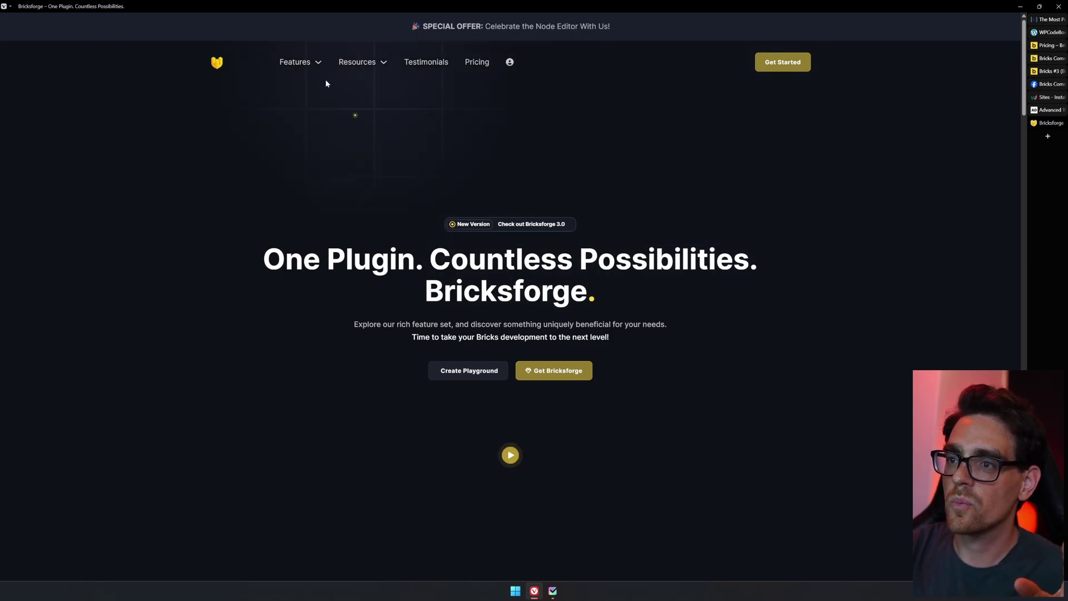
Step: Go to Bricksforge's Node Editor feature page from the Features menu and scroll to its demo video
{"action": "mouse_move", "coordinate": [317, 64]}
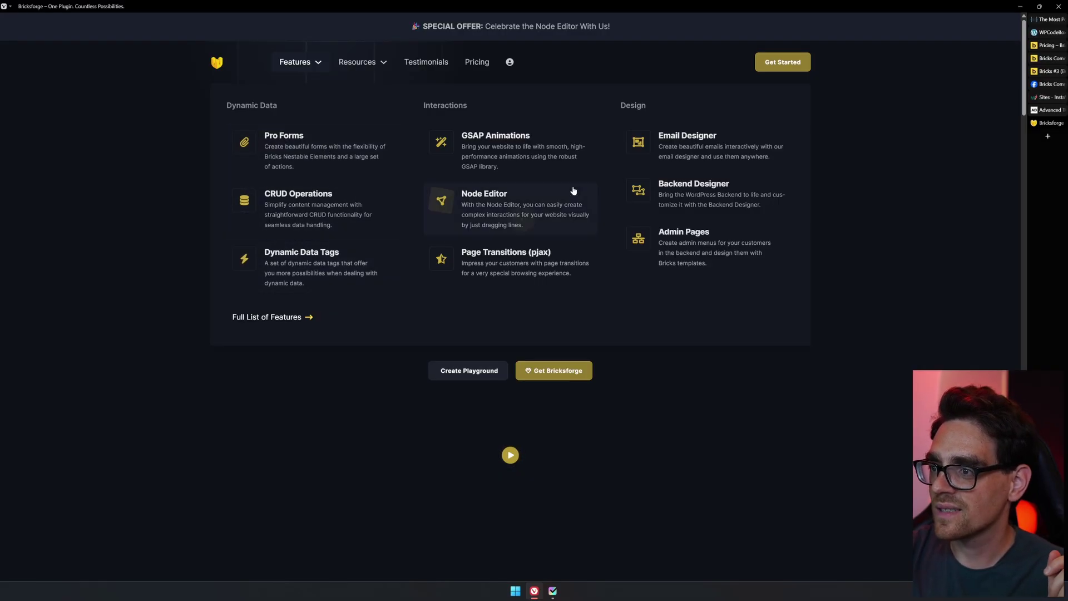
{"action": "left_click", "coordinate": [553, 210]}
{"action": "scroll", "coordinate": [547, 362], "scroll_direction": "down", "scroll_amount": 3}
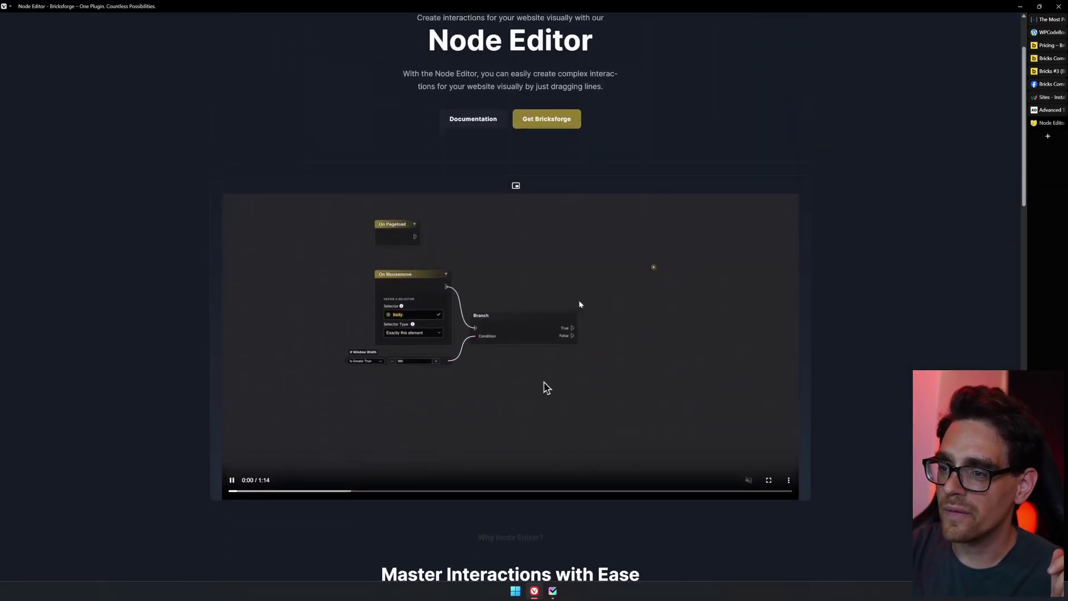